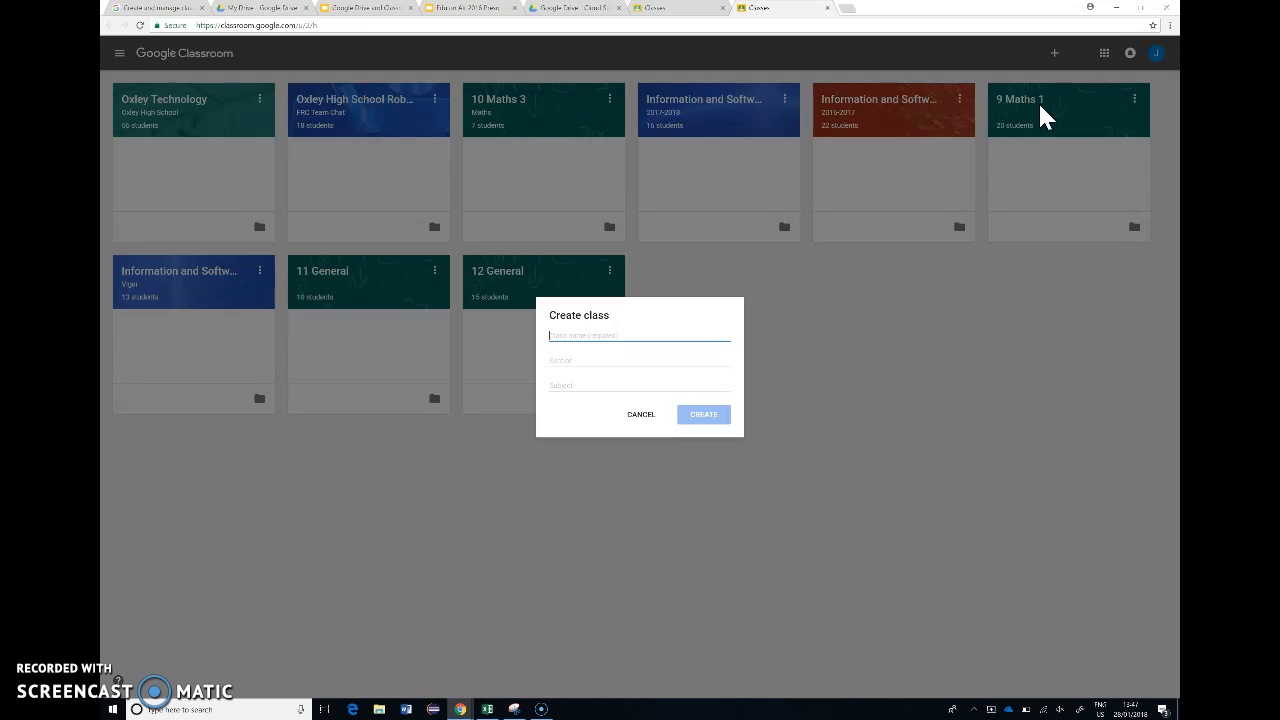
Create a class named "!0 Maths 6" with Mathematics as the subject, leaving the section blank
{"action": "type", "text": "10 Maths 6"}
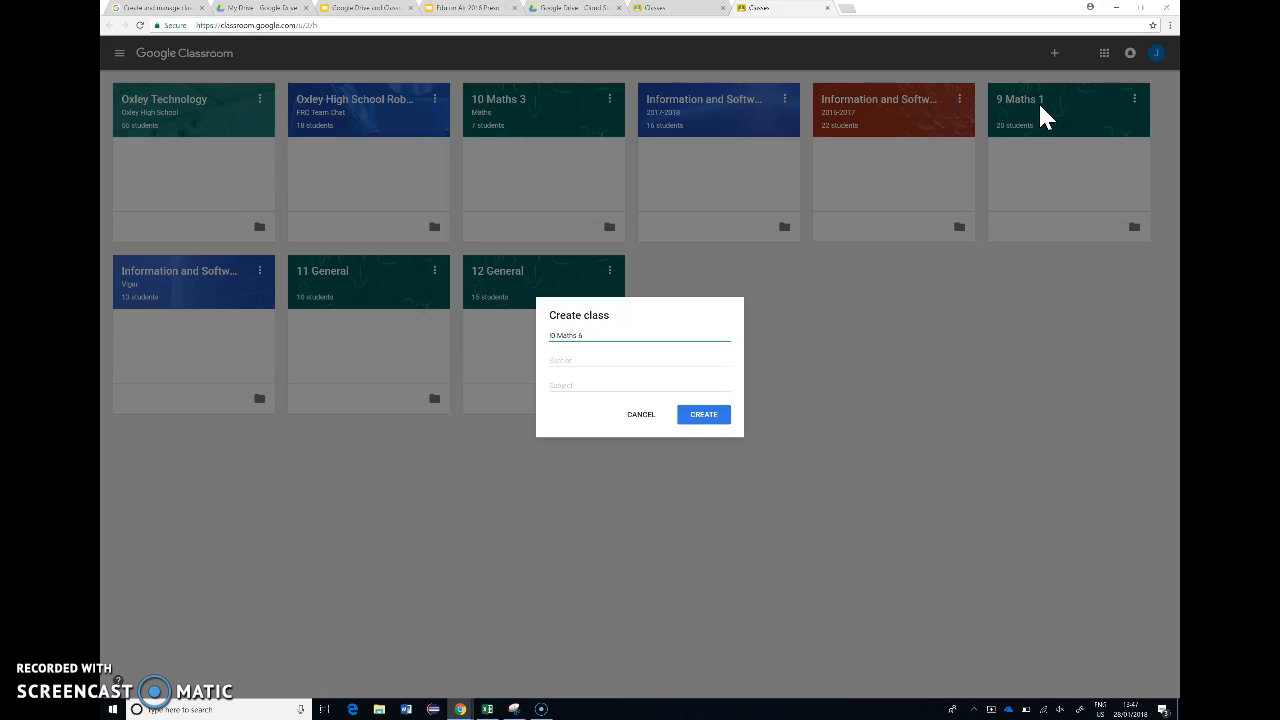
{"action": "key", "text": "Tab"}
{"action": "key", "text": "Tab"}
{"action": "type", "text": "Math"}
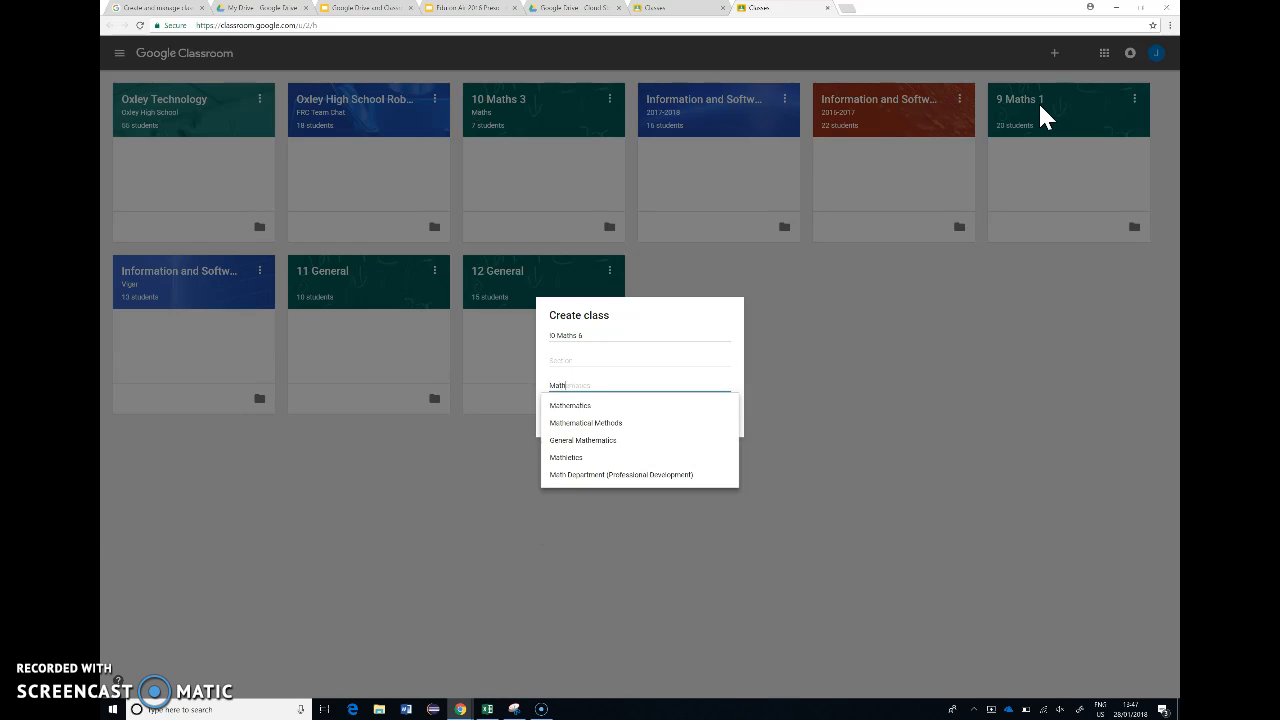
{"action": "key", "text": "Down"}
{"action": "key", "text": "Return"}
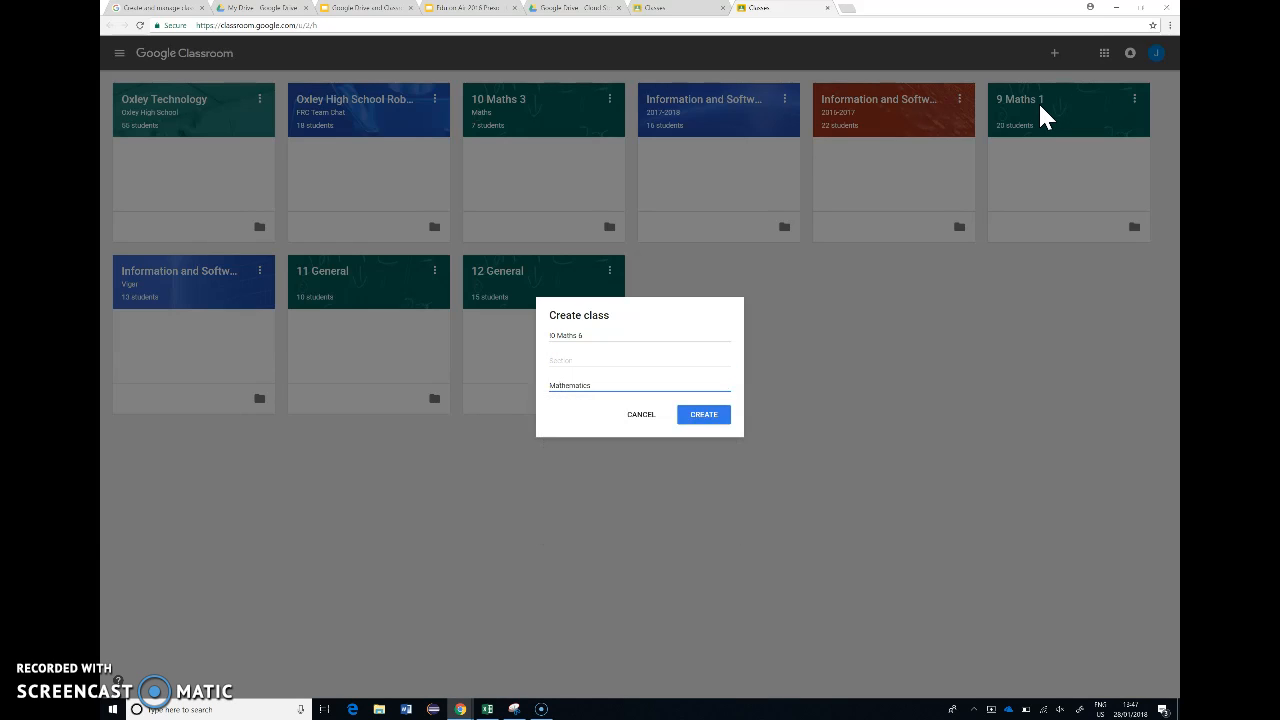
{"action": "left_click", "coordinate": [718, 417]}
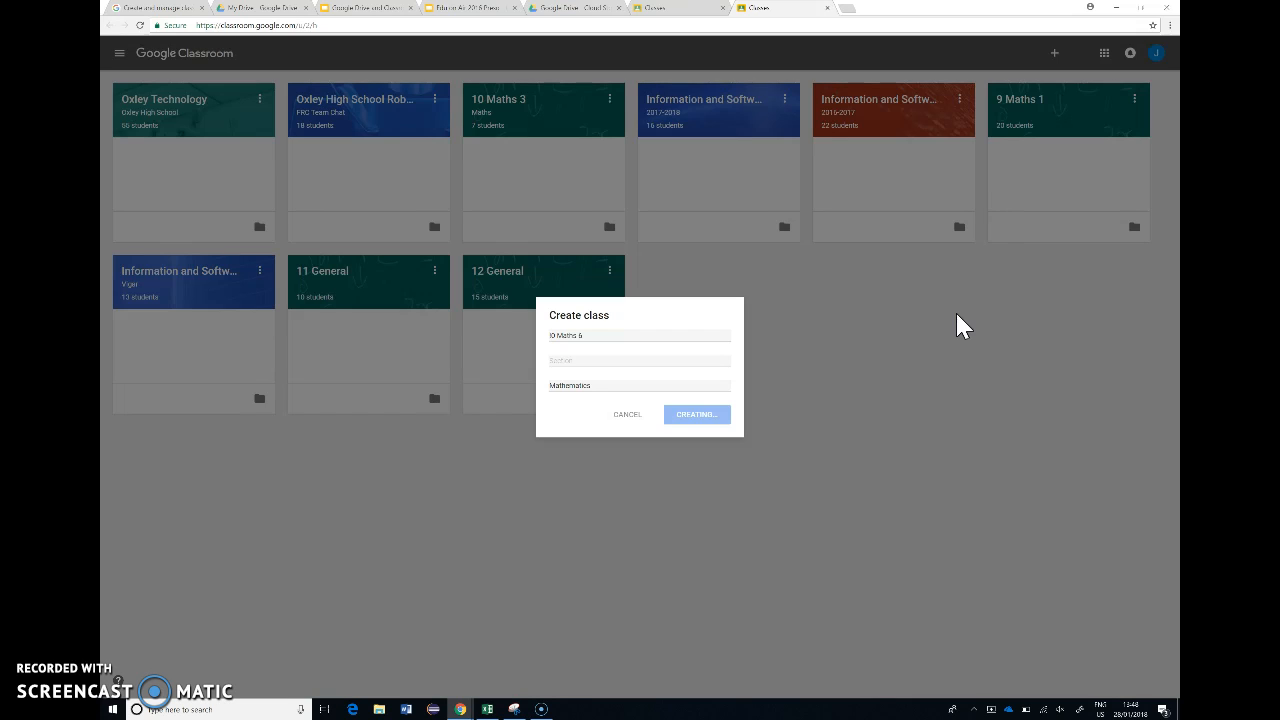
{"action": "left_click", "coordinate": [737, 340]}
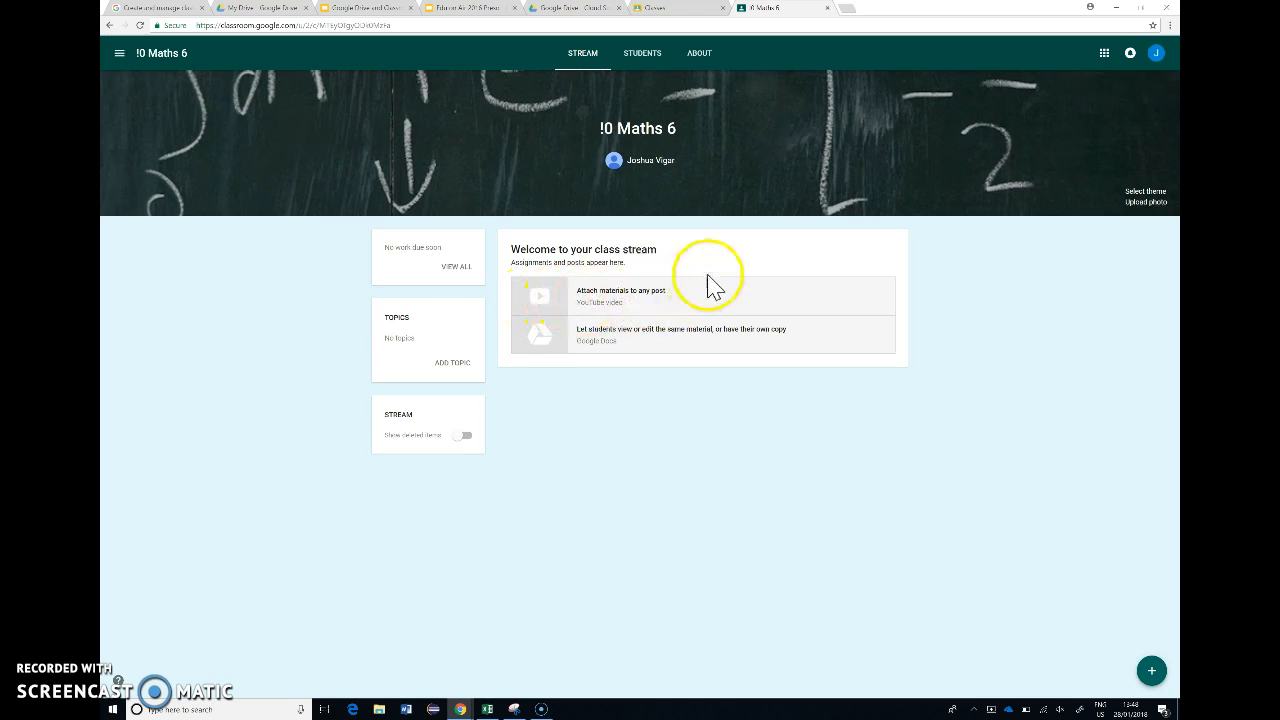
Go to the class's student list and view the student invitation form, closing it without inviting anyone
{"action": "left_click", "coordinate": [663, 74]}
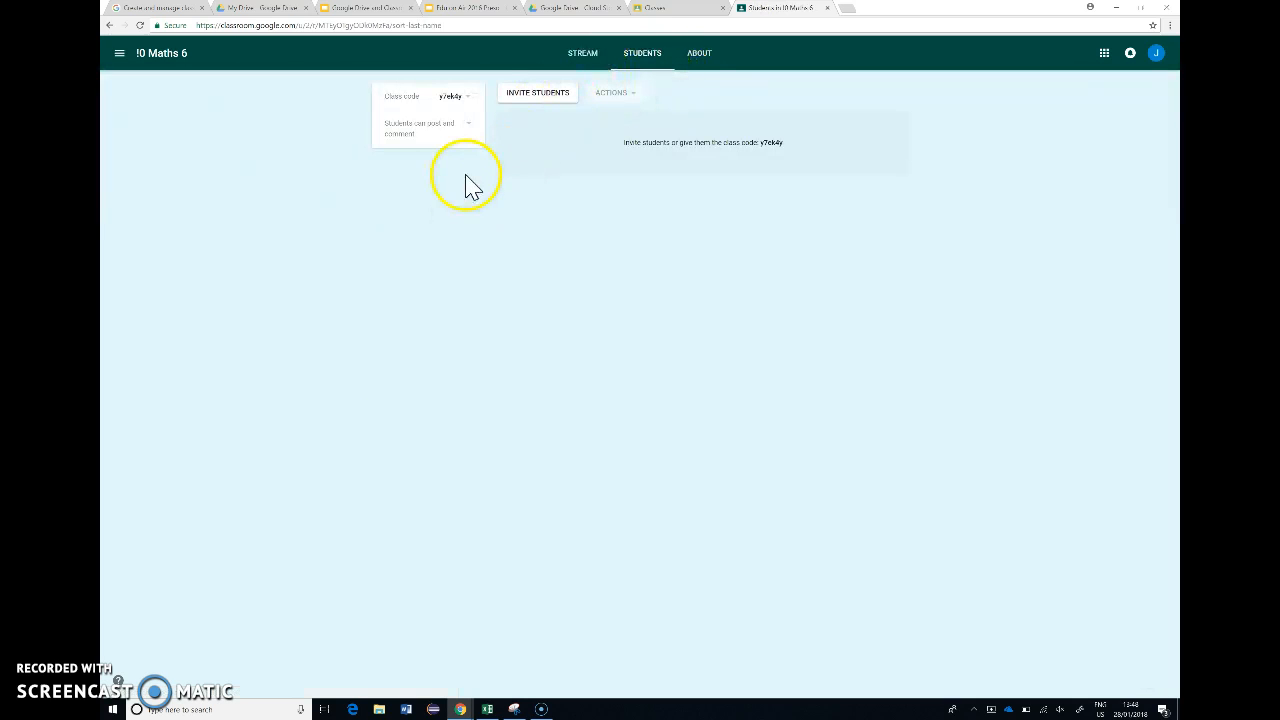
{"action": "left_click", "coordinate": [530, 96]}
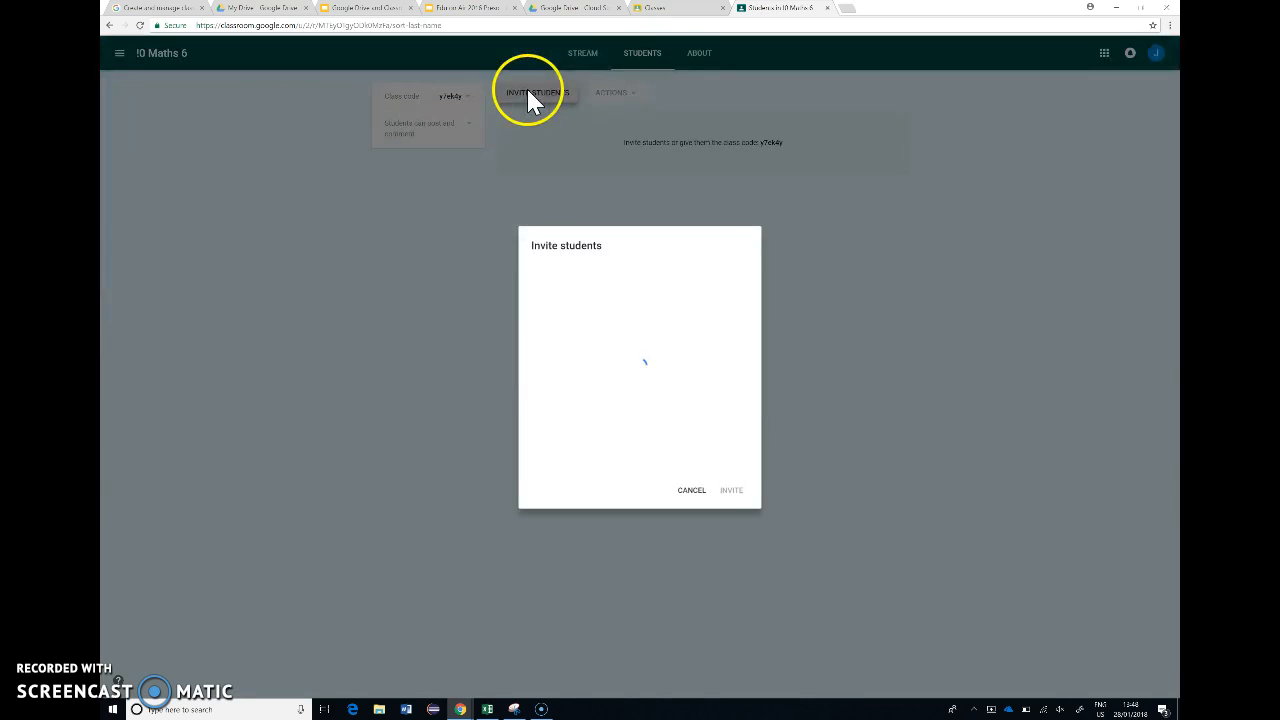
{"action": "left_click", "coordinate": [692, 492]}
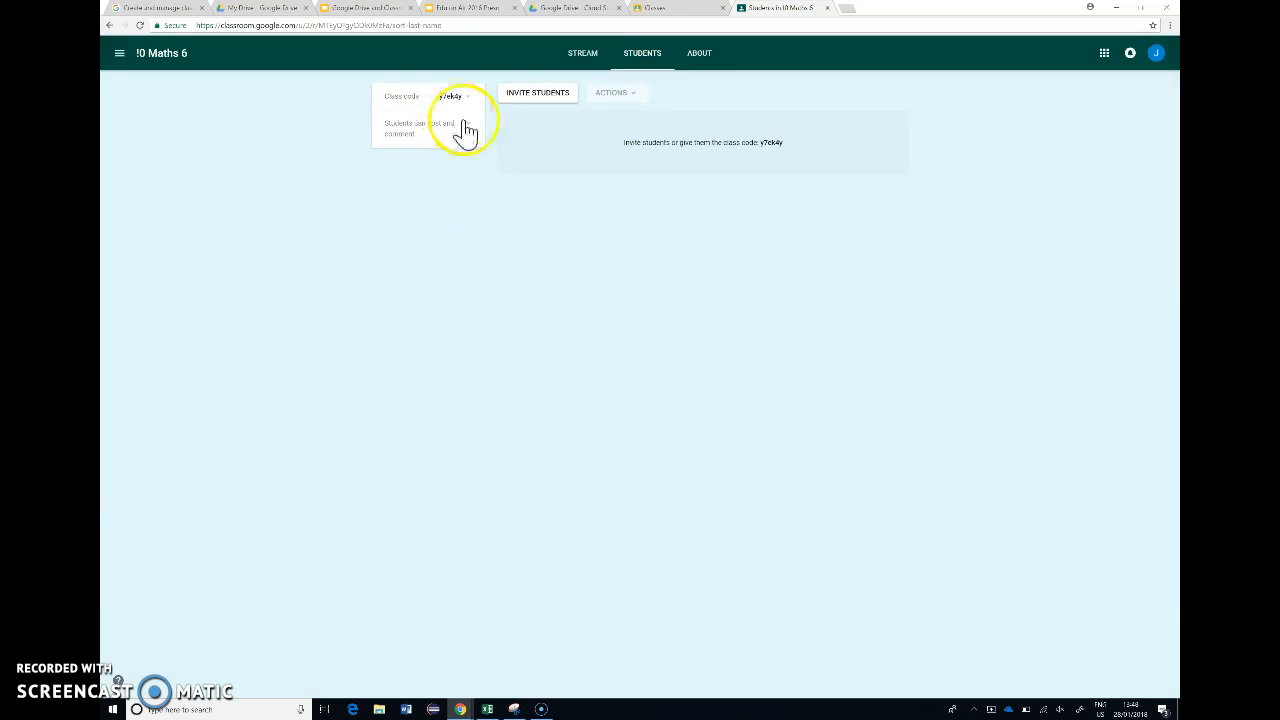
Display the class code, enlarge it to fill the page, and close the display
{"action": "left_click", "coordinate": [466, 98]}
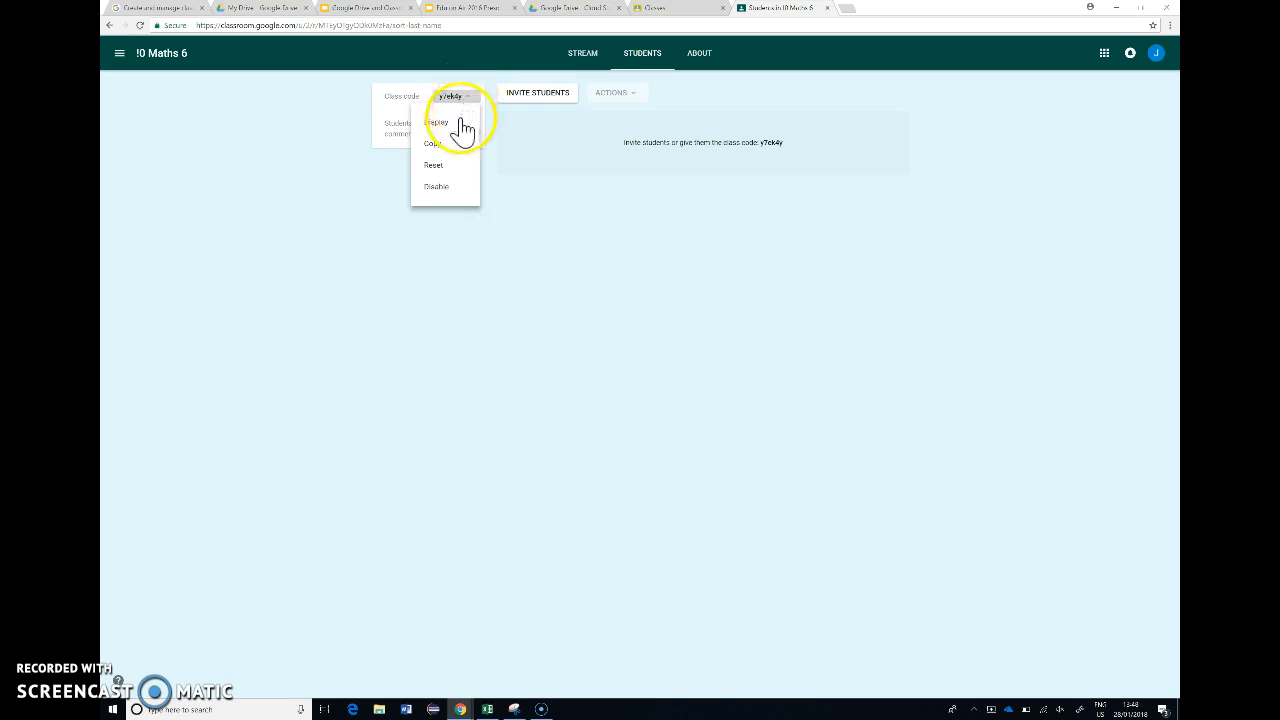
{"action": "left_click", "coordinate": [462, 124]}
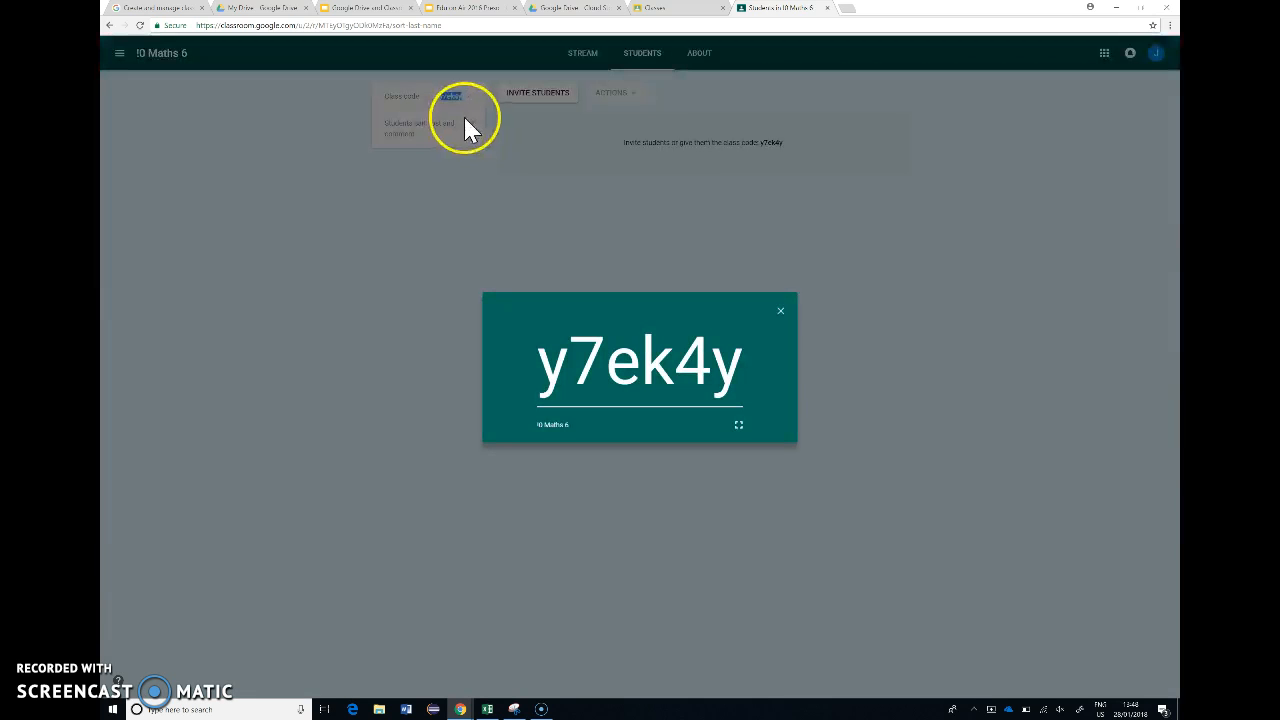
{"action": "left_click", "coordinate": [743, 430]}
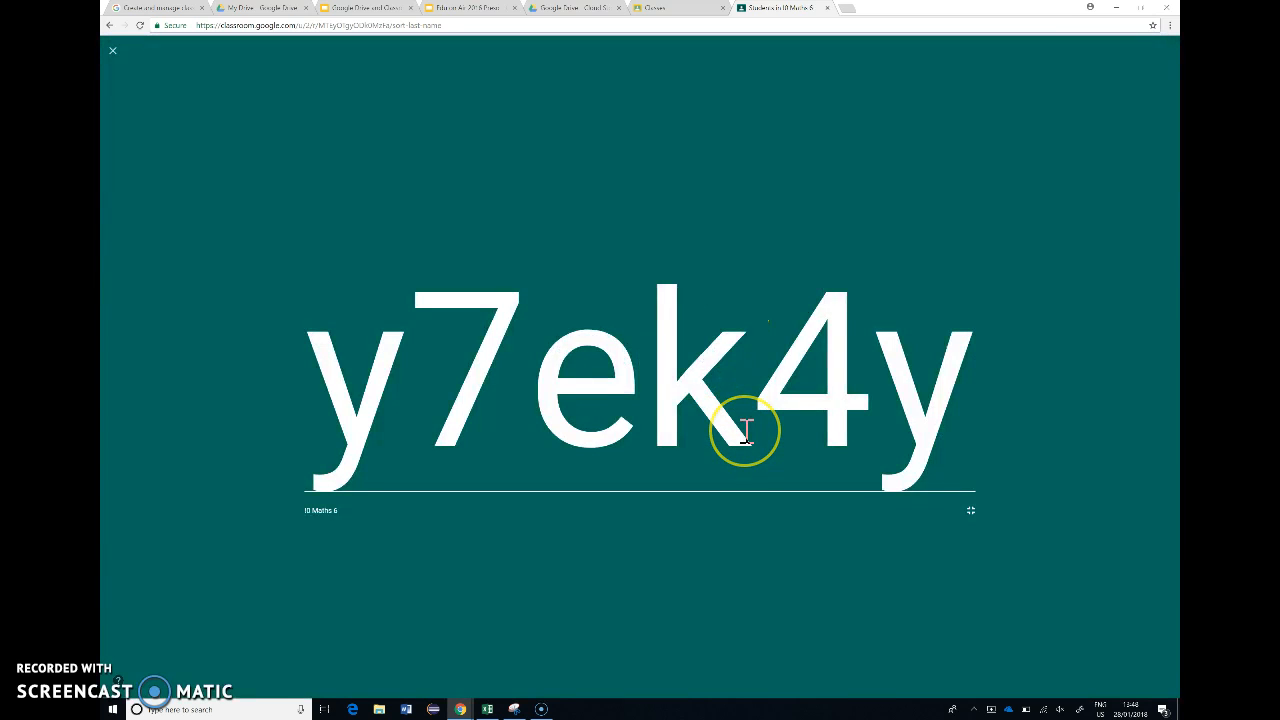
{"action": "left_click", "coordinate": [970, 520]}
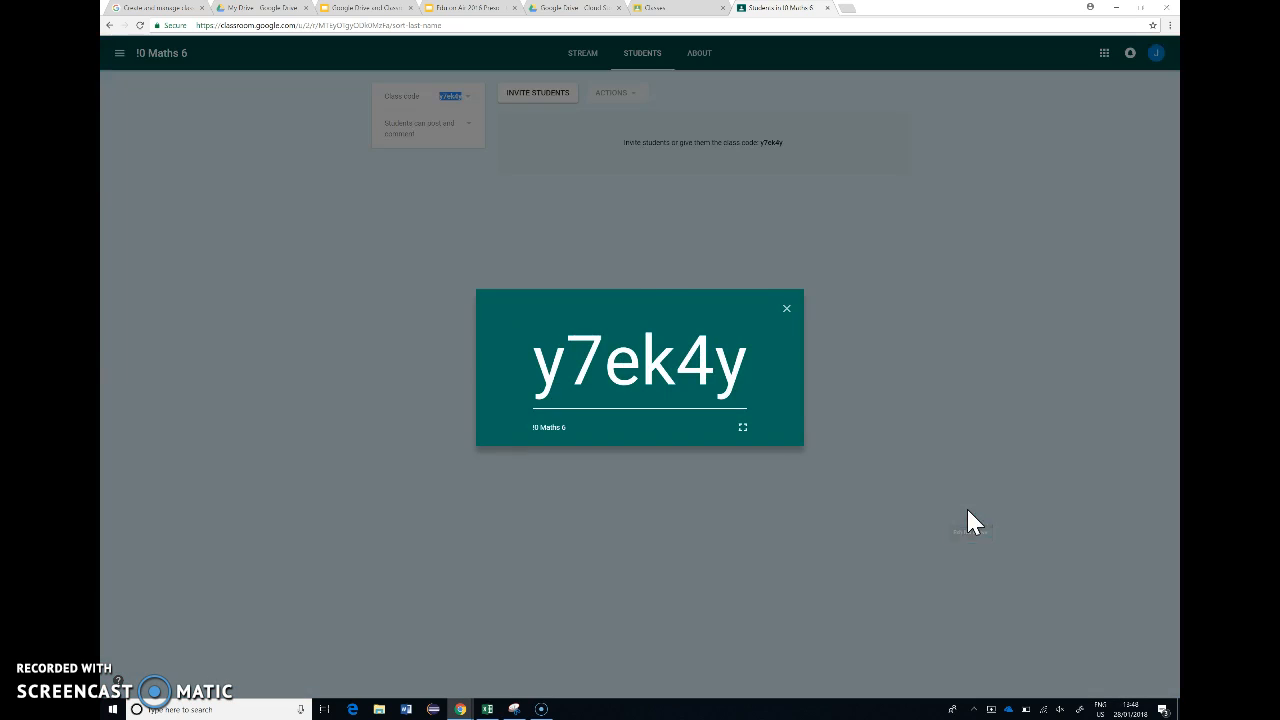
{"action": "left_click", "coordinate": [787, 310]}
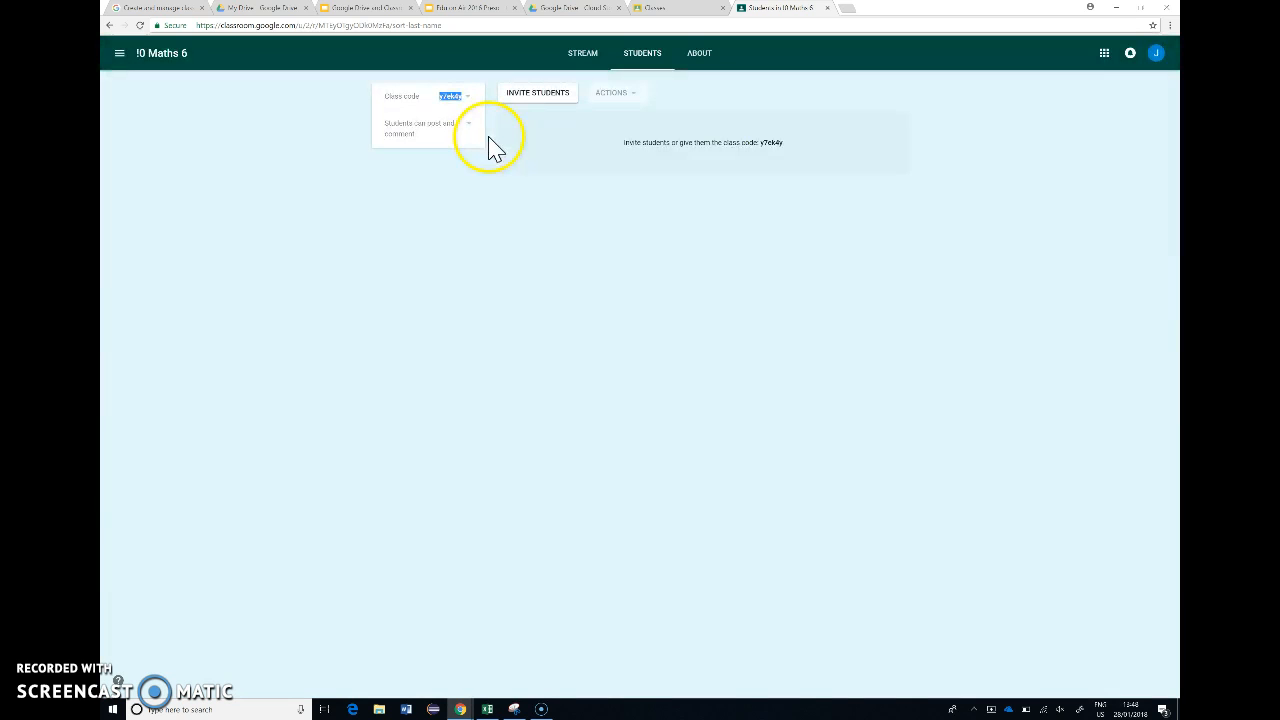
Set the class posting permission to "Students can only comment"
{"action": "left_click", "coordinate": [470, 135]}
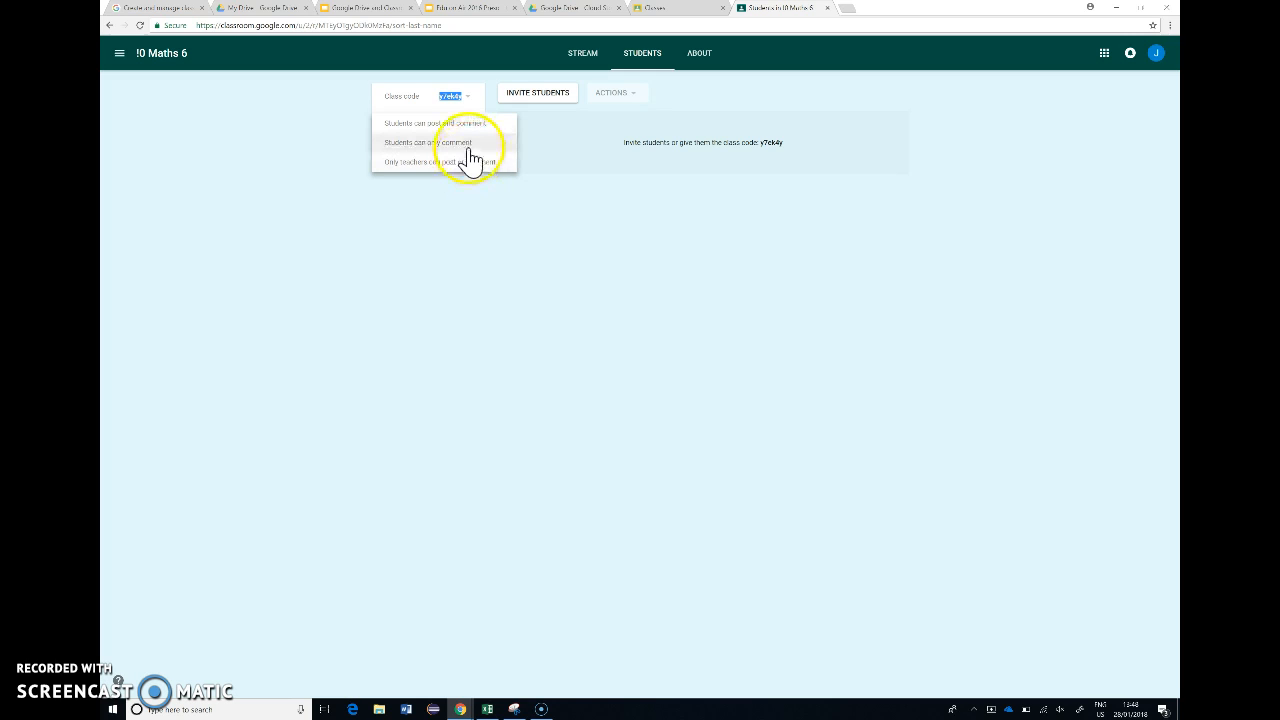
{"action": "left_click", "coordinate": [472, 158]}
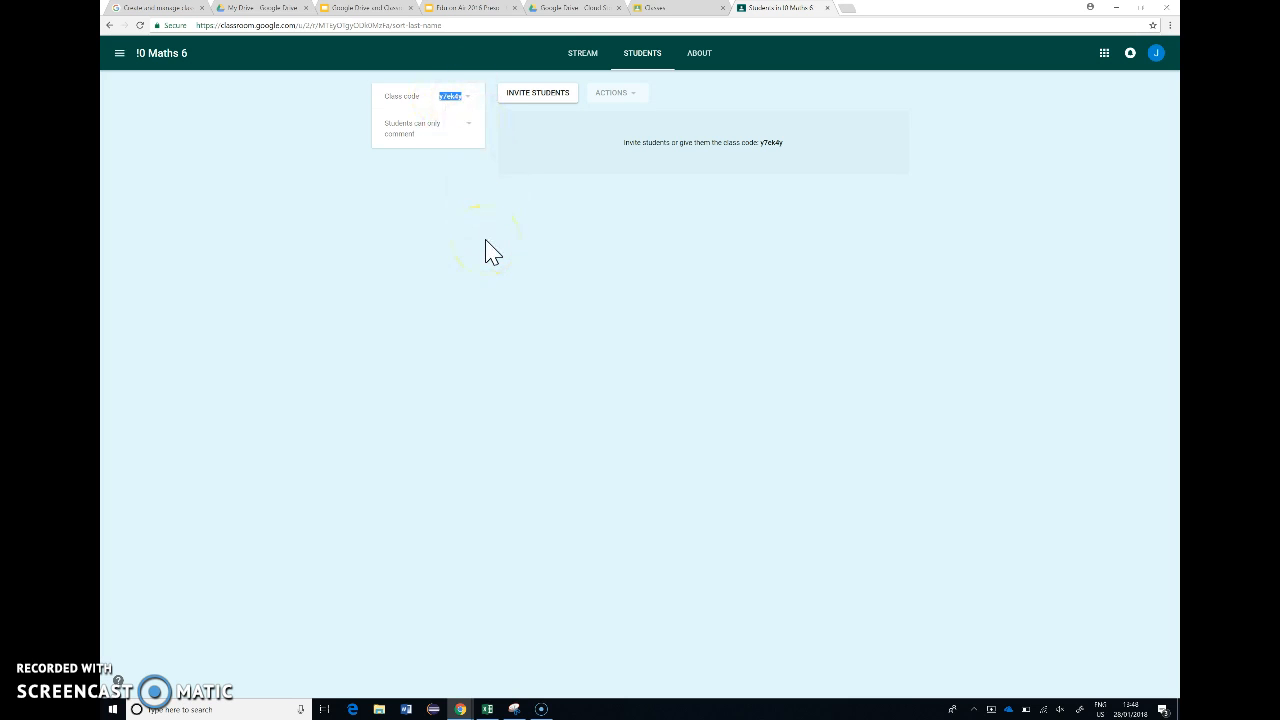
Start an announcement in the class stream for all students with the text "Hello Yr 10!"
{"action": "left_click", "coordinate": [573, 60]}
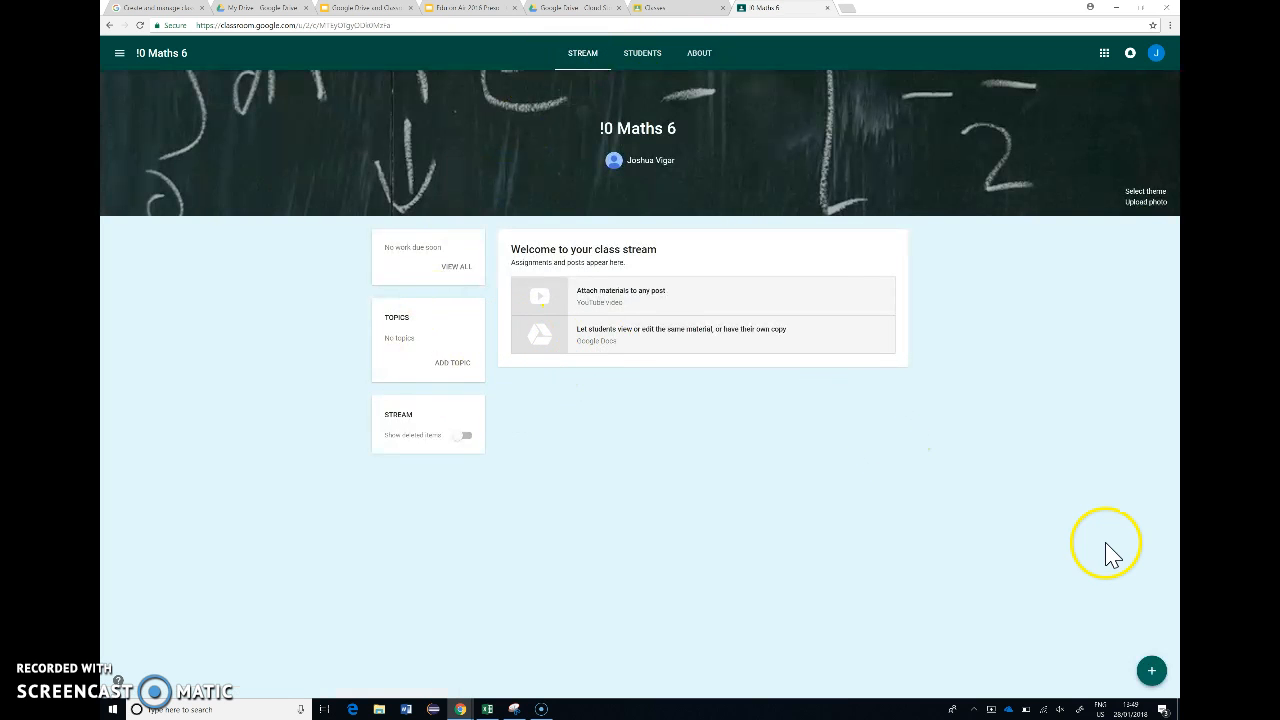
{"action": "left_click", "coordinate": [1151, 671]}
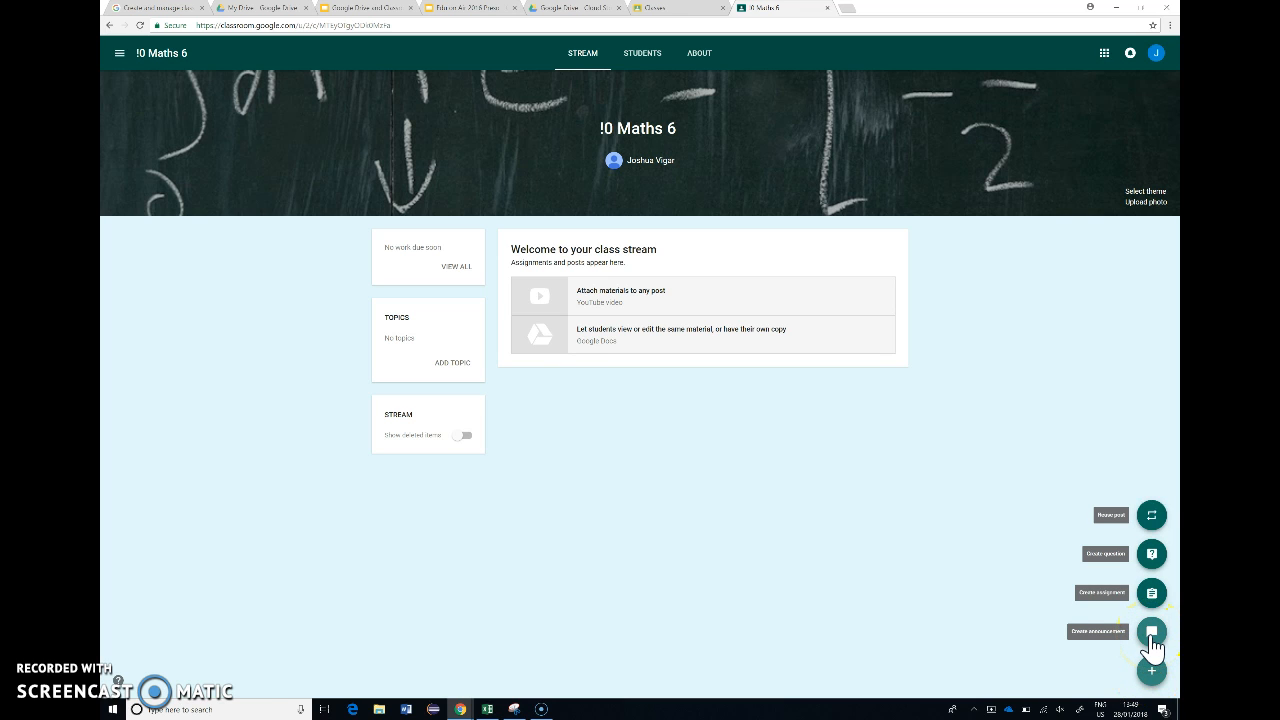
{"action": "left_click", "coordinate": [1152, 638]}
{"action": "type", "text": "I"}
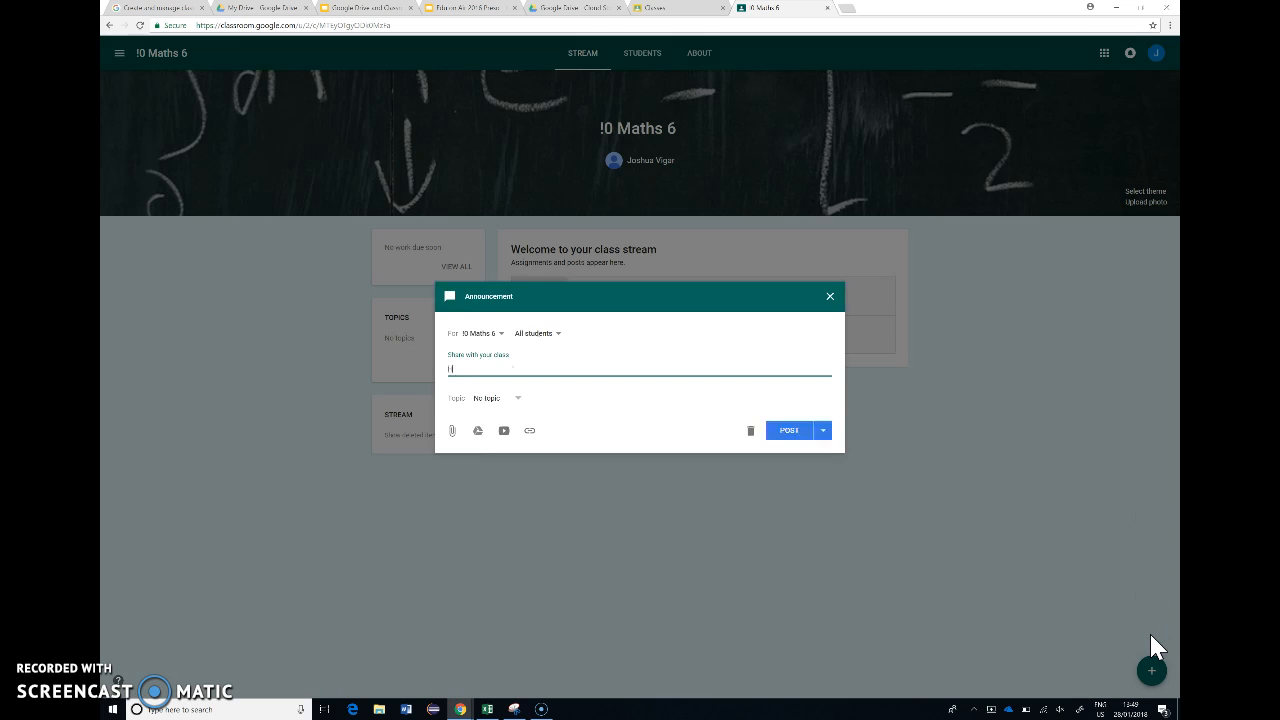
{"action": "type", "text": "ello Yr 10!"}
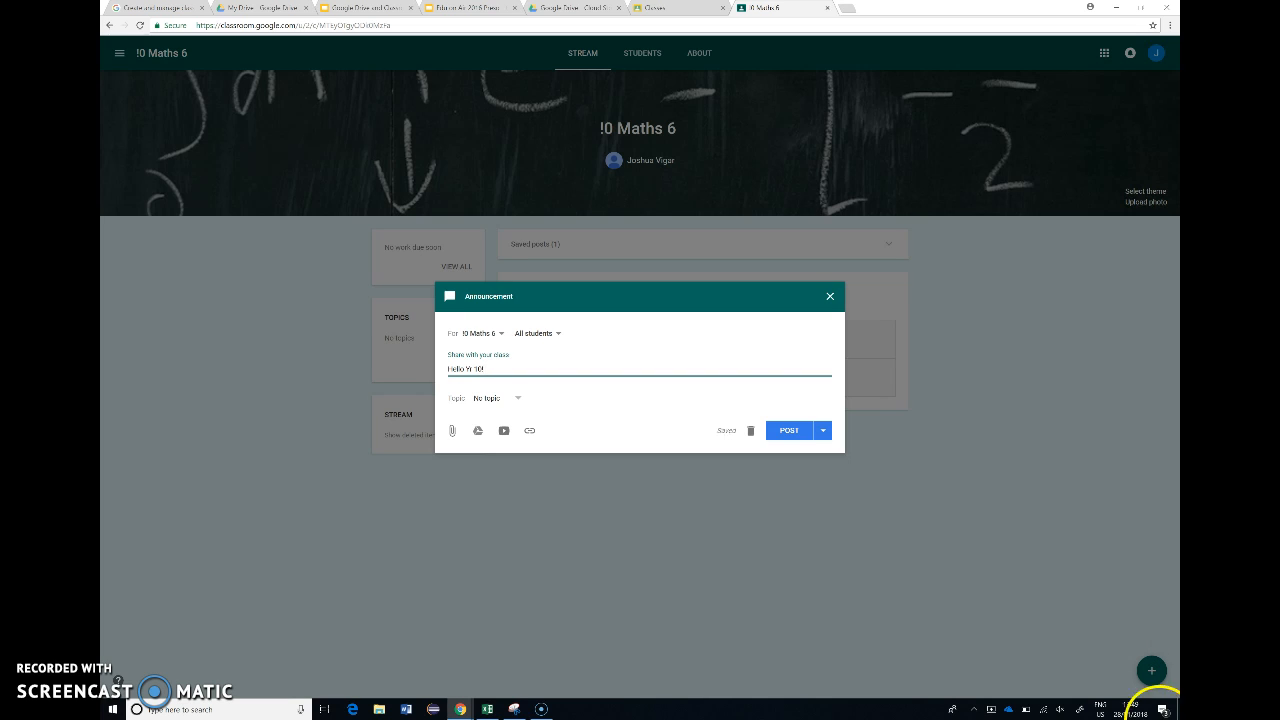
File the announcement under a new topic named "Introductions" and post it
{"action": "left_click", "coordinate": [510, 408]}
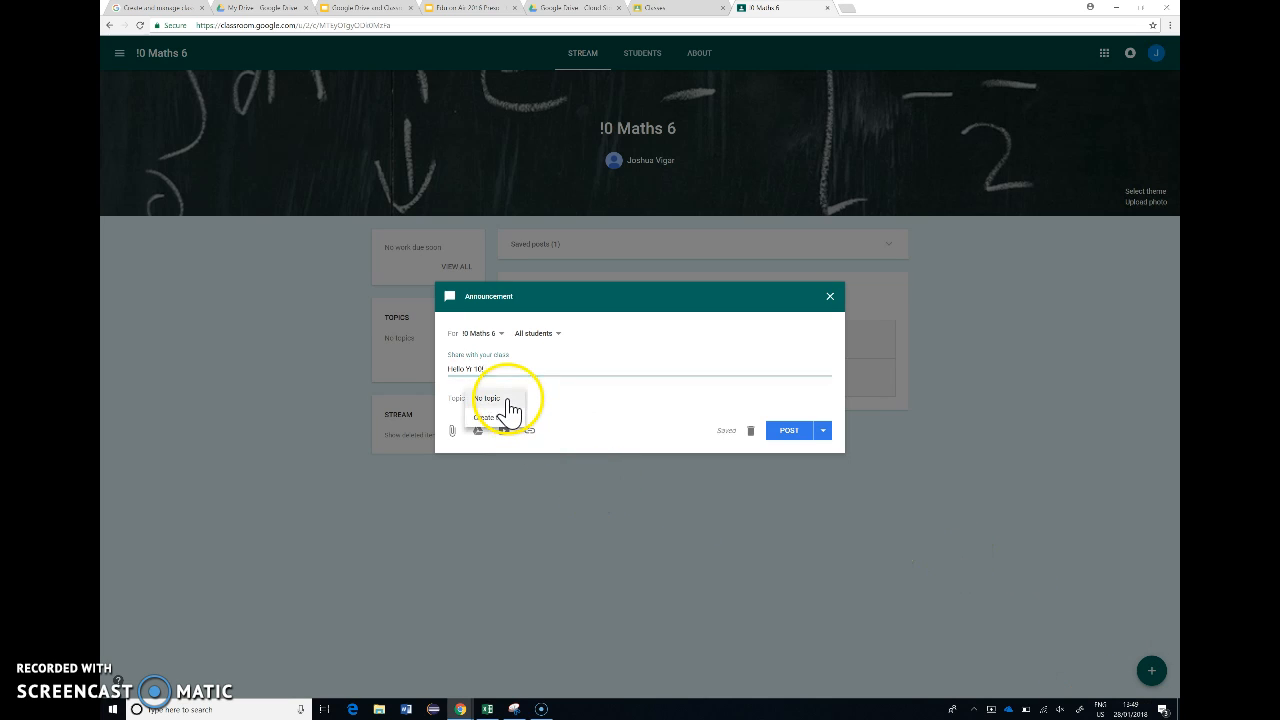
{"action": "left_click", "coordinate": [506, 423]}
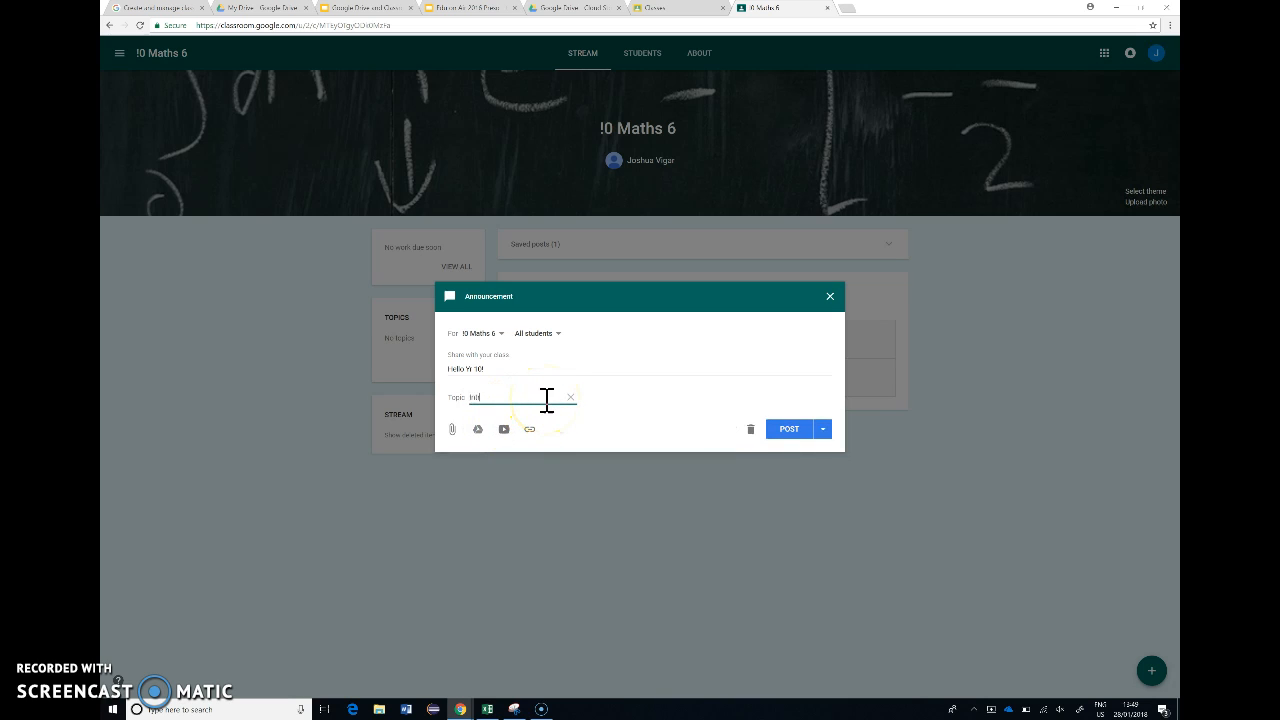
{"action": "type", "text": "Introductions"}
{"action": "left_click", "coordinate": [795, 430]}
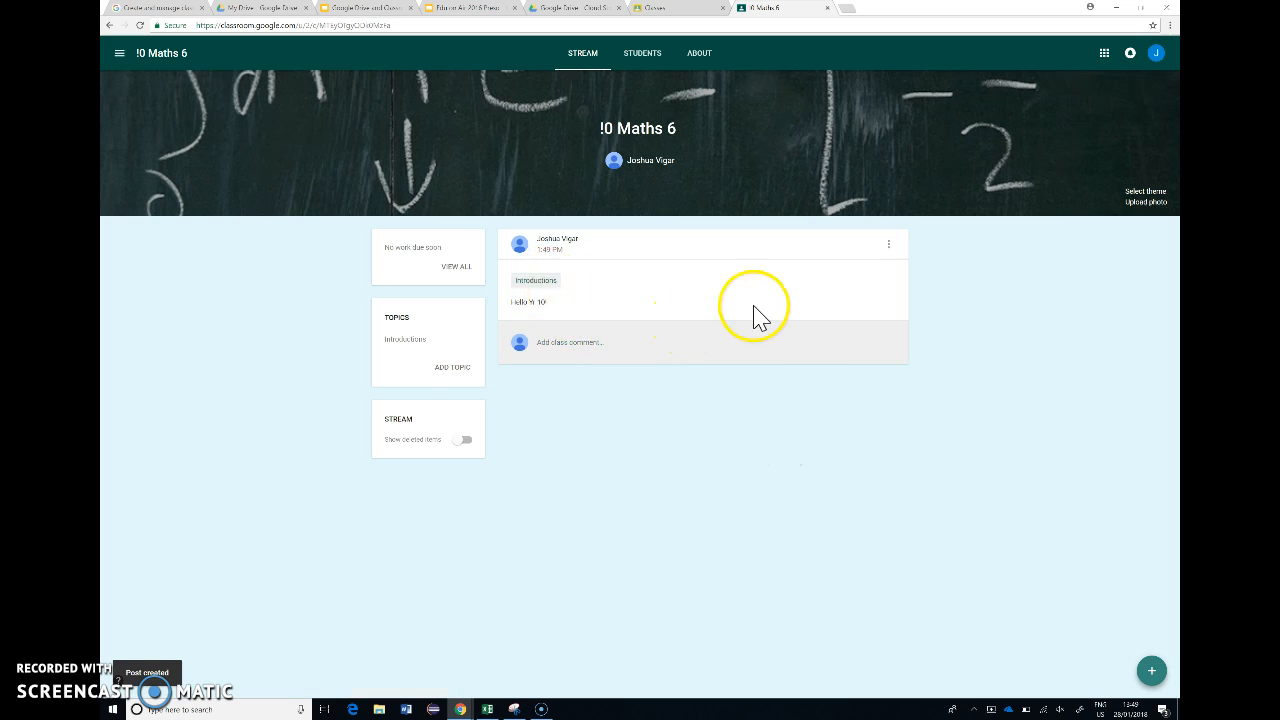
{"action": "left_click", "coordinate": [888, 244]}
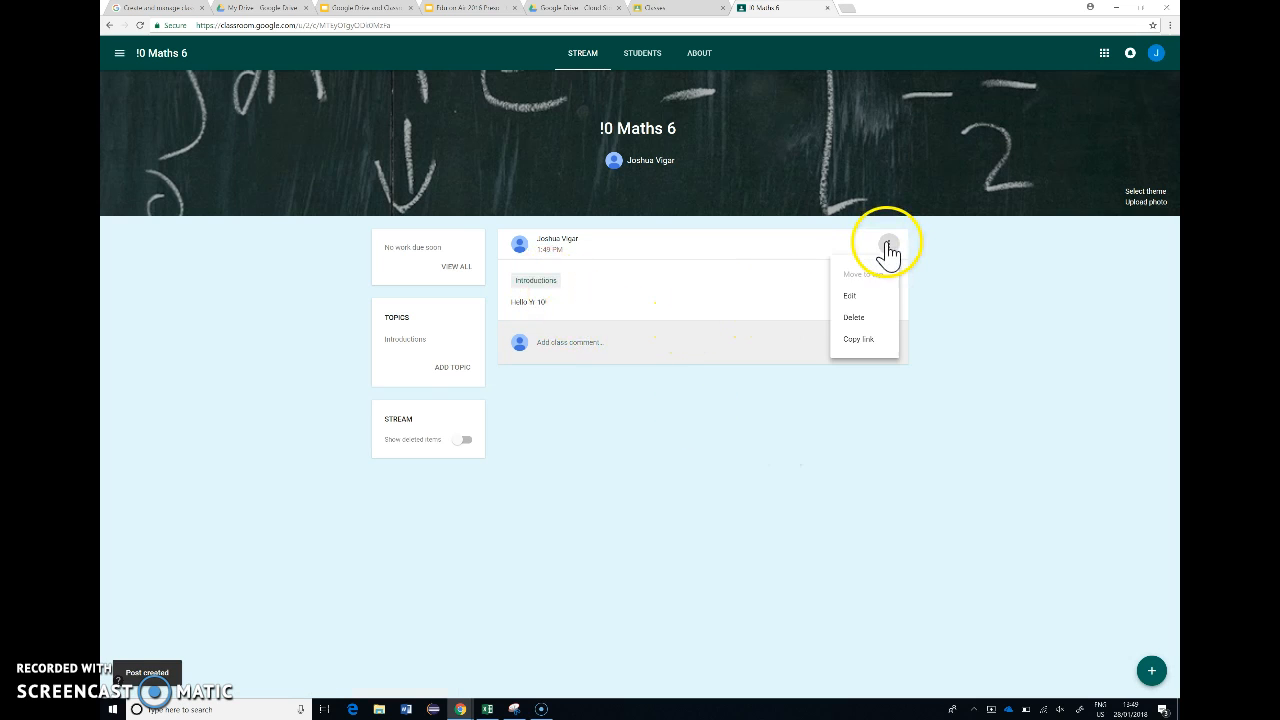
{"action": "left_click", "coordinate": [985, 318]}
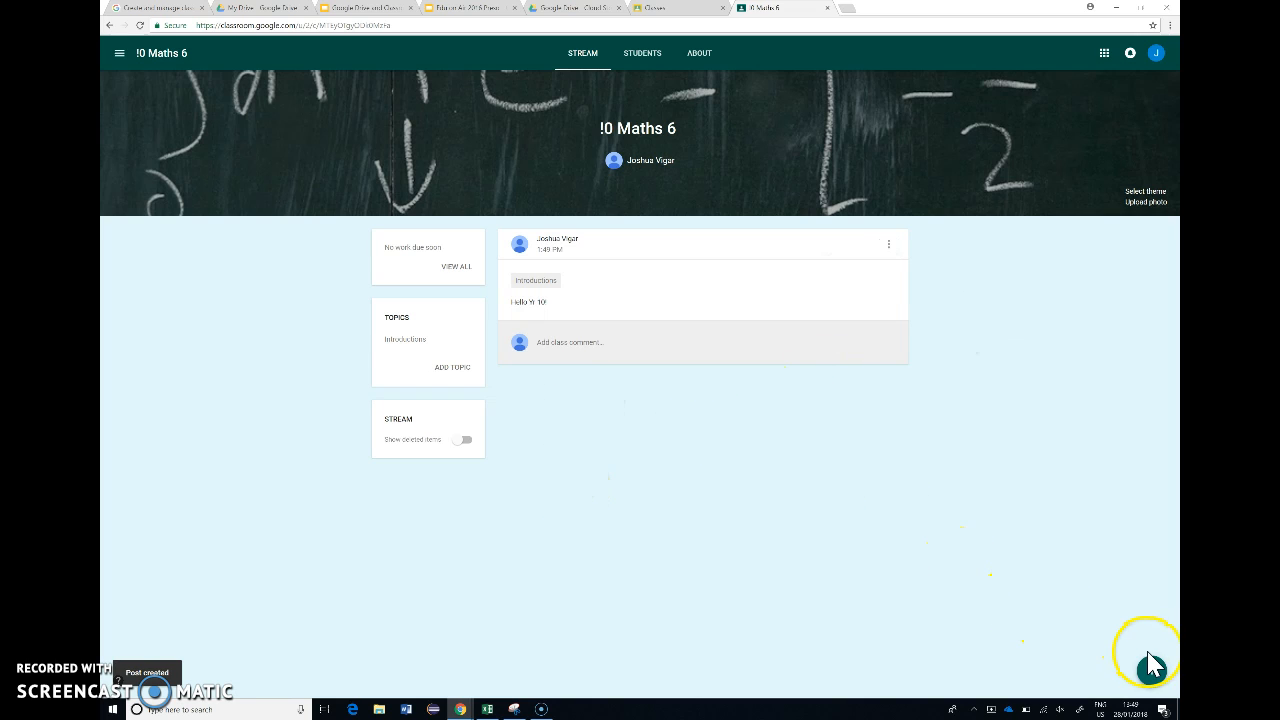
Start a new assignment for the class titled "Week 1 Homework - Begin Ex 10-06"
{"action": "mouse_move", "coordinate": [1151, 670]}
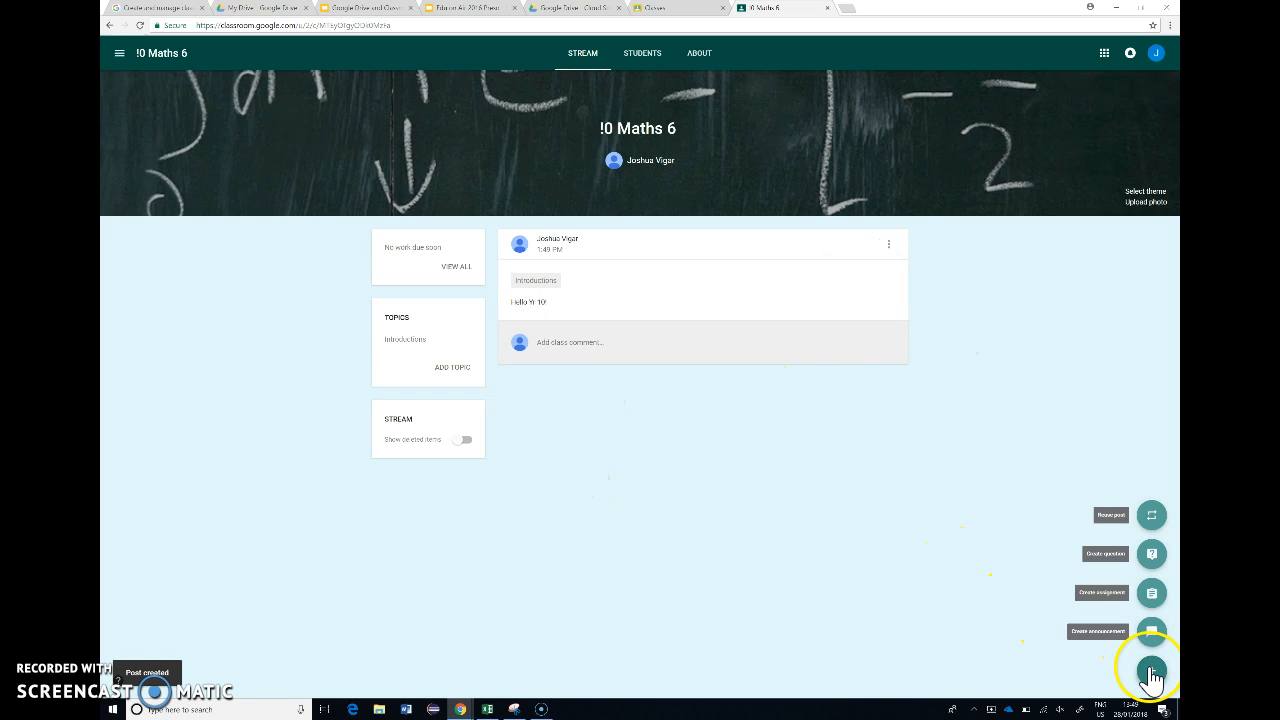
{"action": "left_click", "coordinate": [1151, 594]}
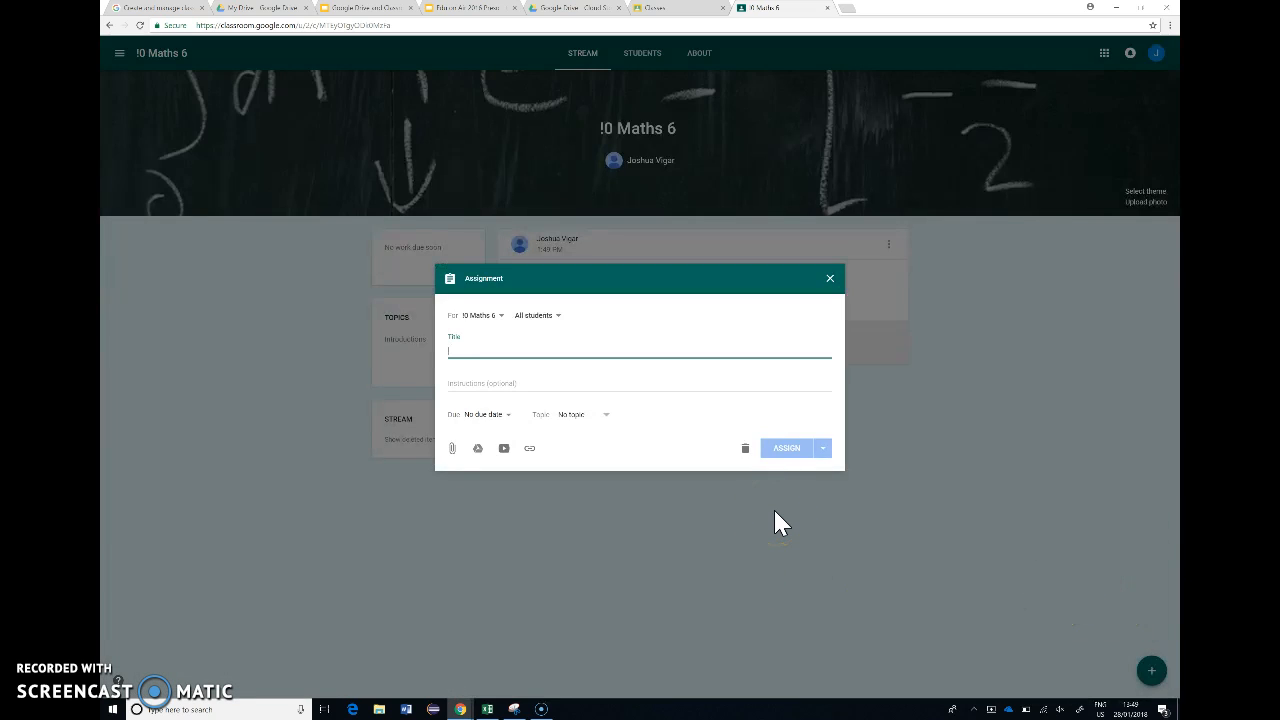
{"action": "type", "text": "w"}
{"action": "key", "text": "BackSpace"}
{"action": "type", "text": "Week"}
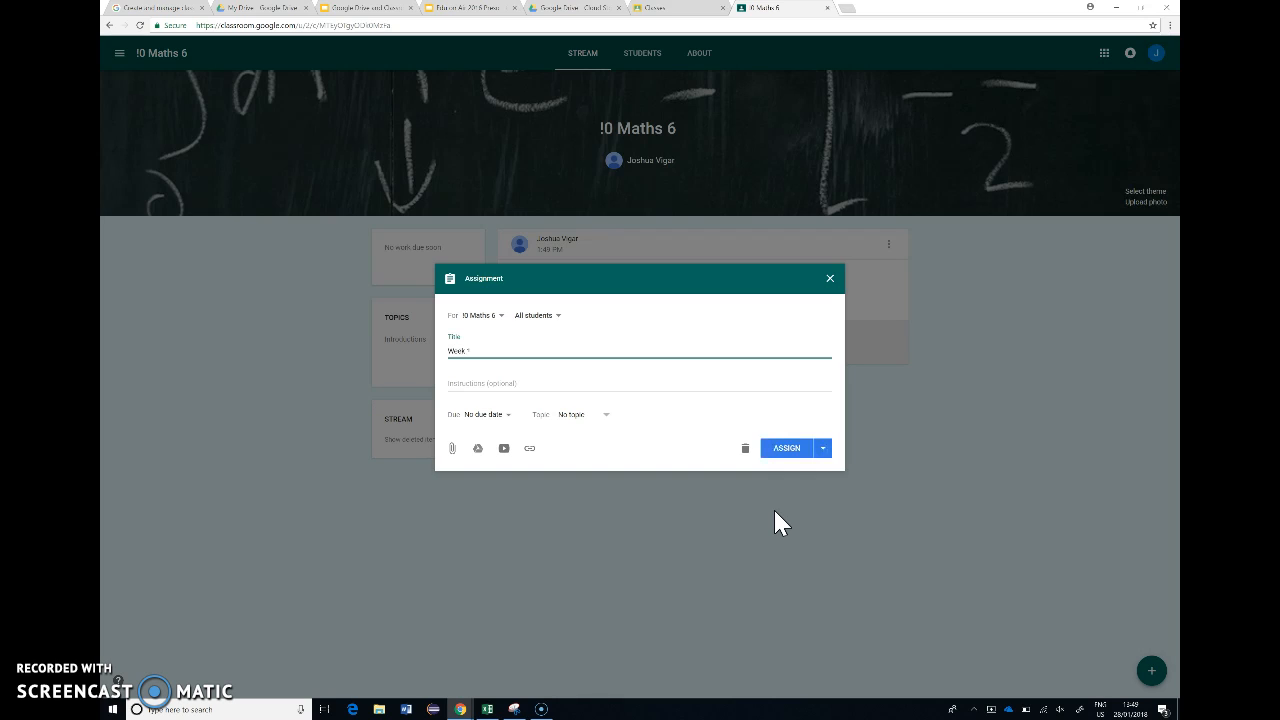
{"action": "type", "text": " 1 Homework -"}
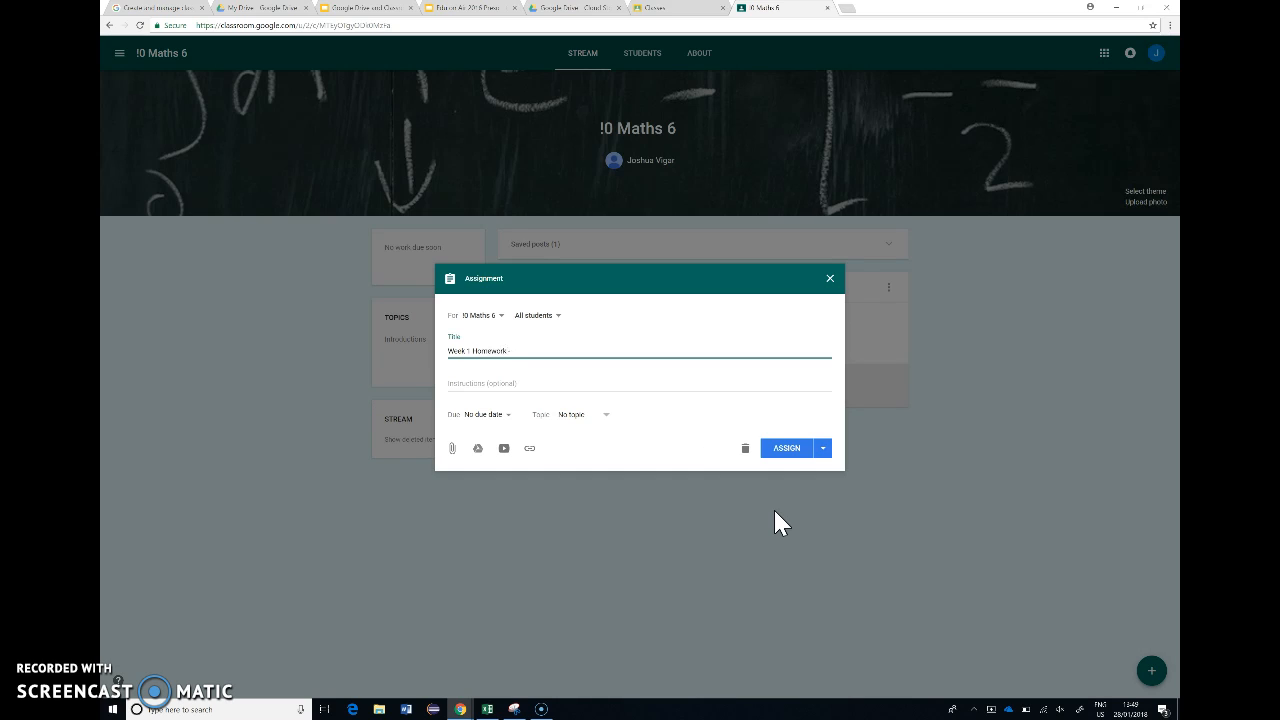
{"action": "type", "text": " D"}
{"action": "type", "text": "egin"}
{"action": "type", "text": " Ex 10-05"}
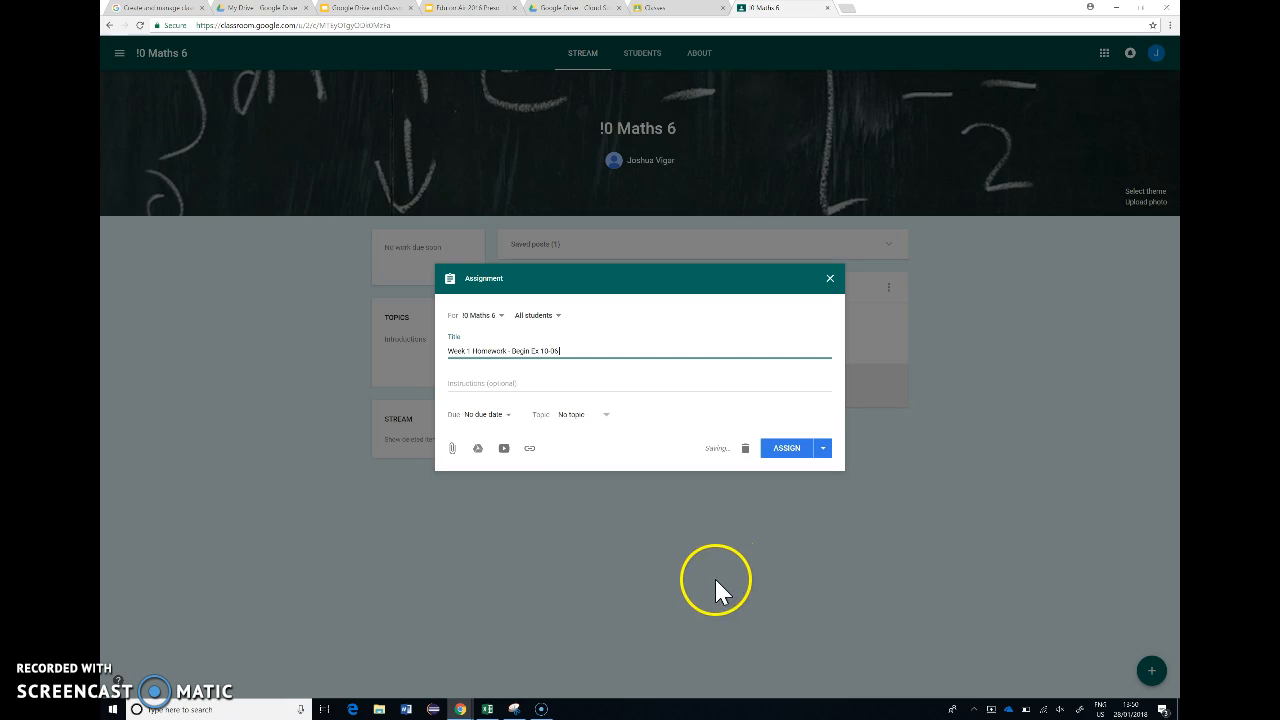
Enter the assignment instructions "By the end of this week you need to have chapter 10 complete to 10-06"
{"action": "left_click", "coordinate": [625, 386]}
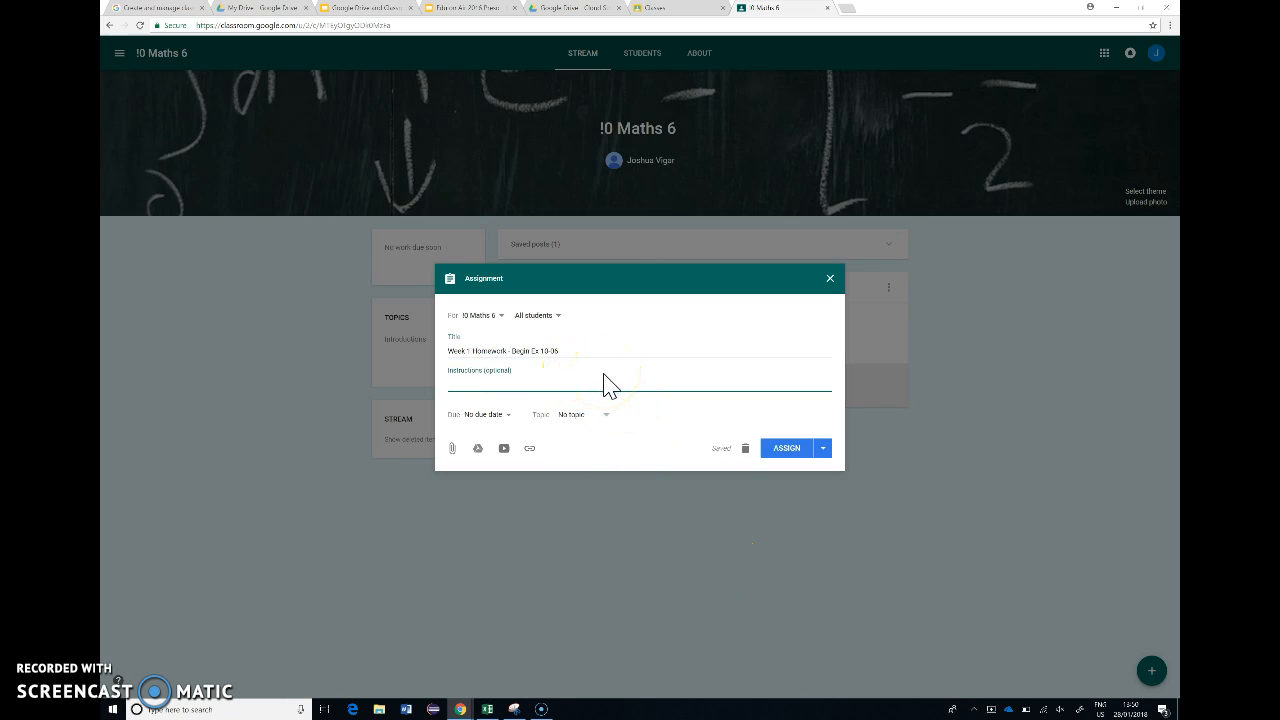
{"action": "type", "text": "B"}
{"action": "type", "text": "y the end"}
{"action": "type", "text": " of this"}
{"action": "type", "text": " week"}
{"action": "type", "text": " you need to"}
{"action": "type", "text": " have the"}
{"action": "key", "text": "BackSpace"}
{"action": "key", "text": "BackSpace"}
{"action": "type", "text": "chapter "}
{"action": "type", "text": "omplete to 10-06"}
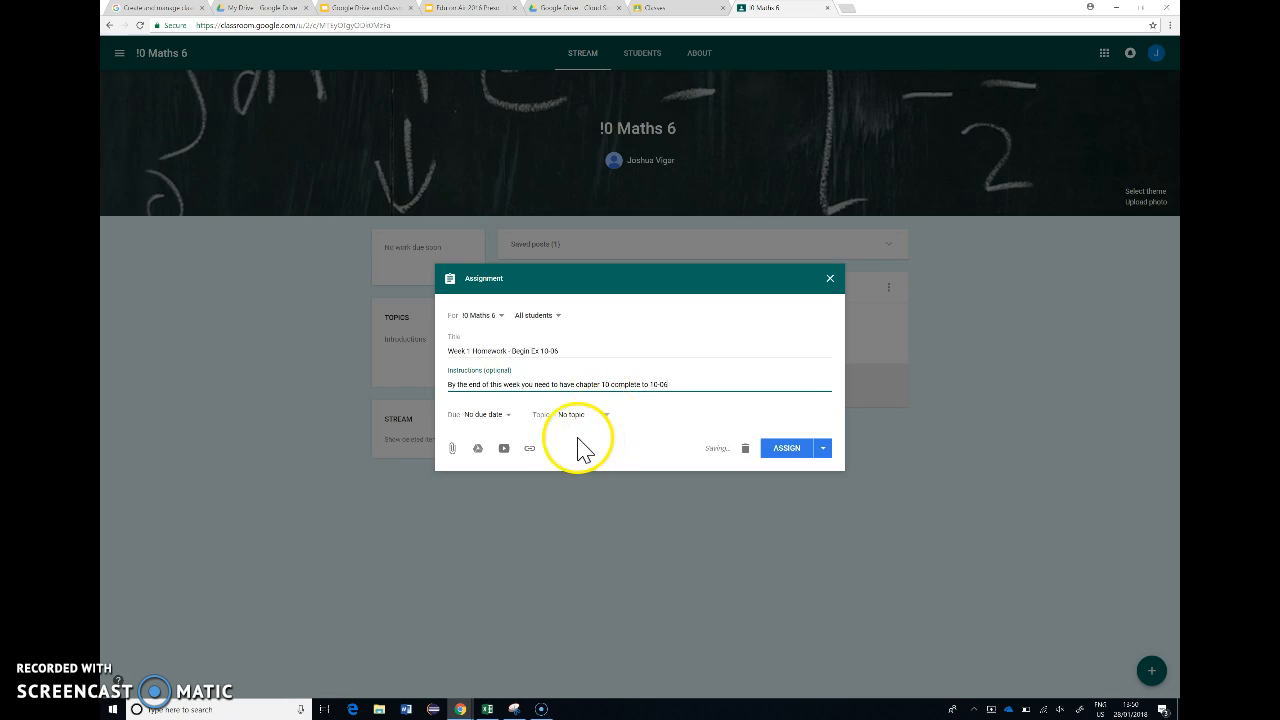
Set the assignment's due date to February 5, 2018
{"action": "left_click", "coordinate": [505, 421]}
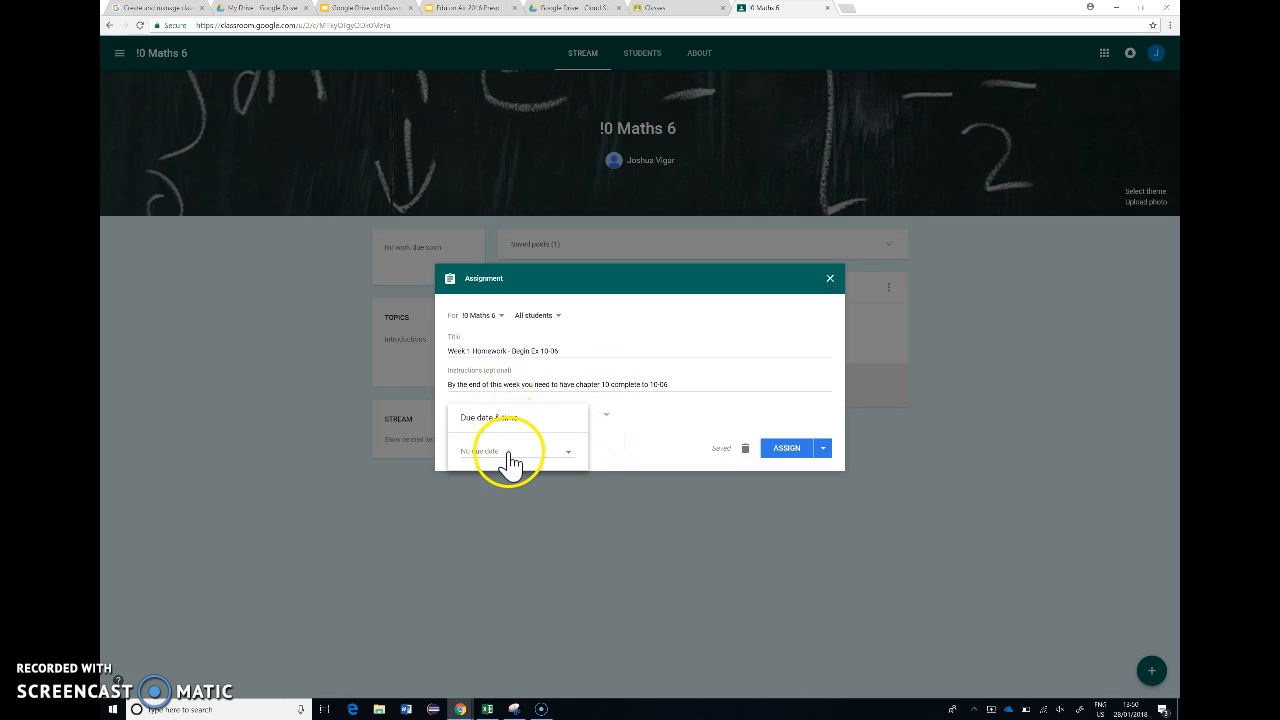
{"action": "left_click", "coordinate": [510, 454]}
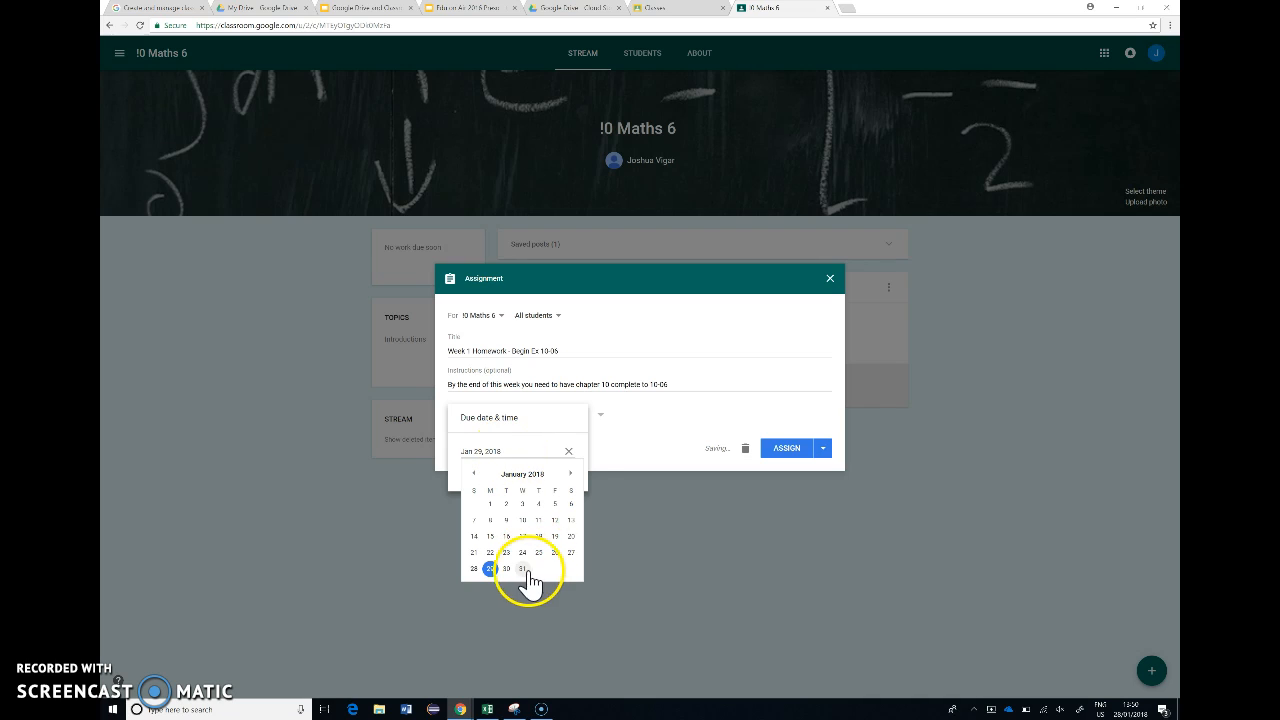
{"action": "left_click", "coordinate": [570, 474]}
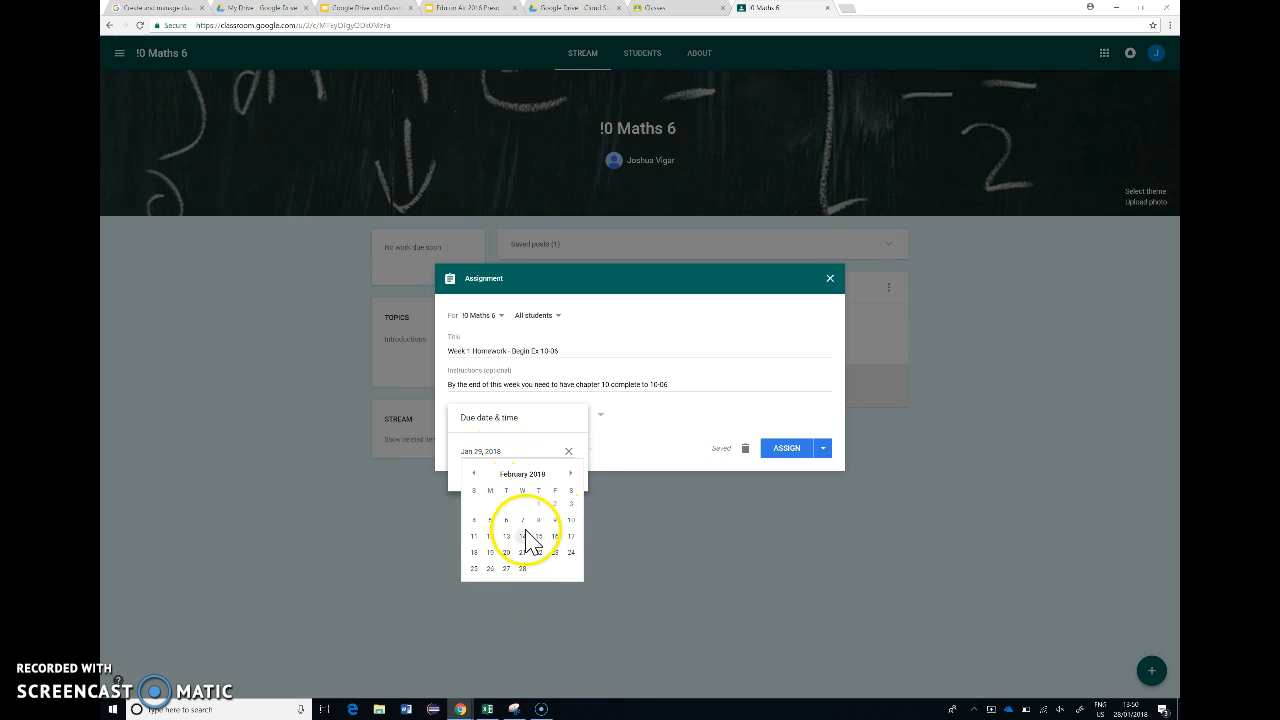
{"action": "left_click", "coordinate": [490, 520]}
{"action": "left_click", "coordinate": [537, 470]}
{"action": "left_click", "coordinate": [620, 452]}
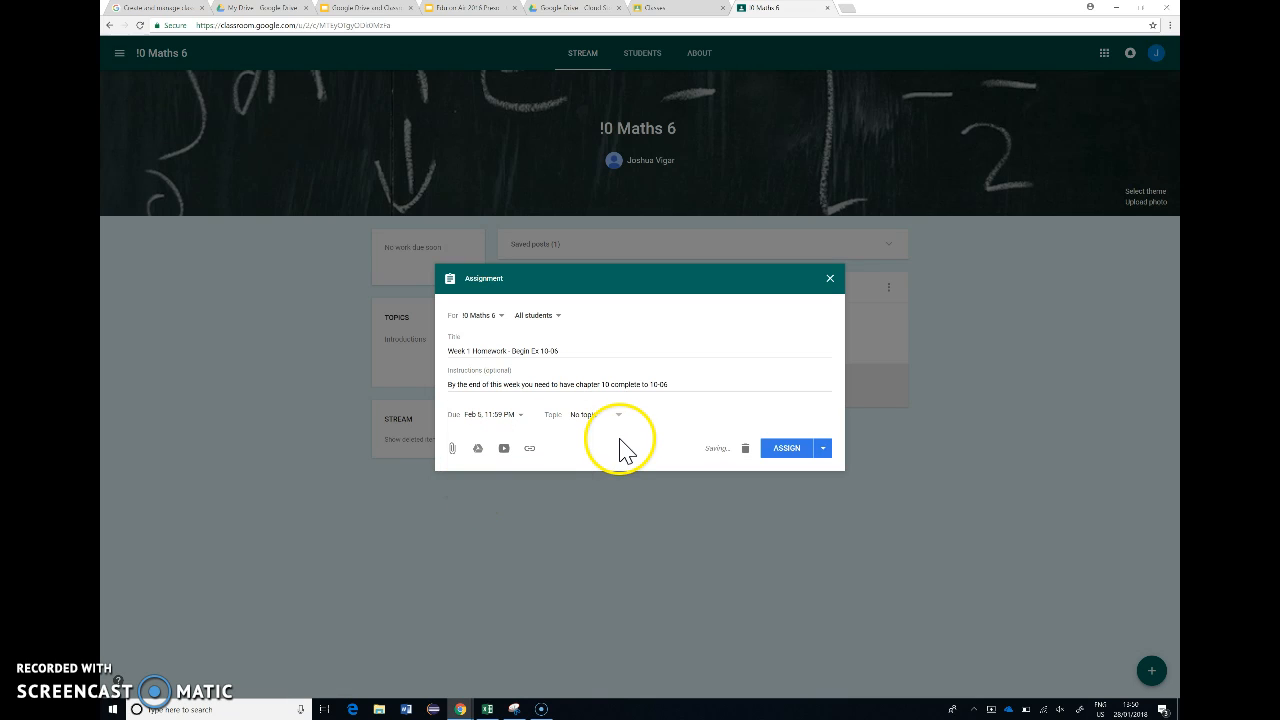
File the homework assignment under a new topic named "Networks"
{"action": "left_click", "coordinate": [584, 418]}
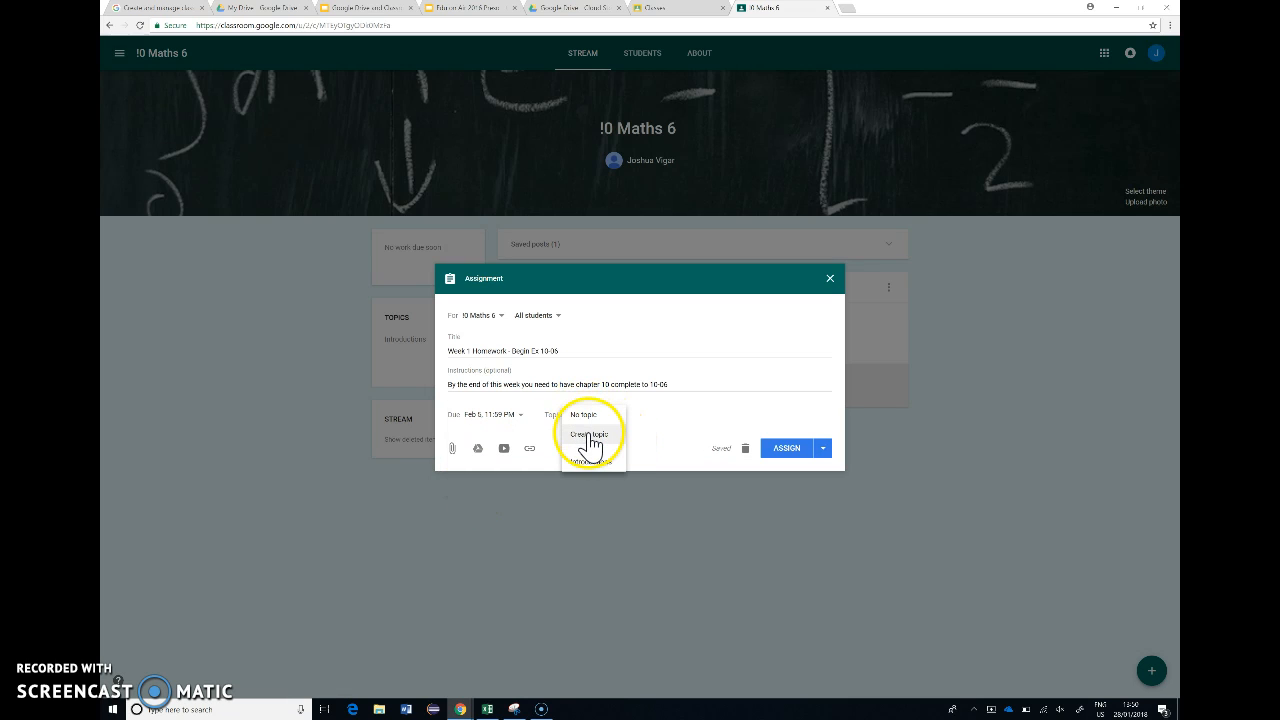
{"action": "left_click", "coordinate": [590, 436]}
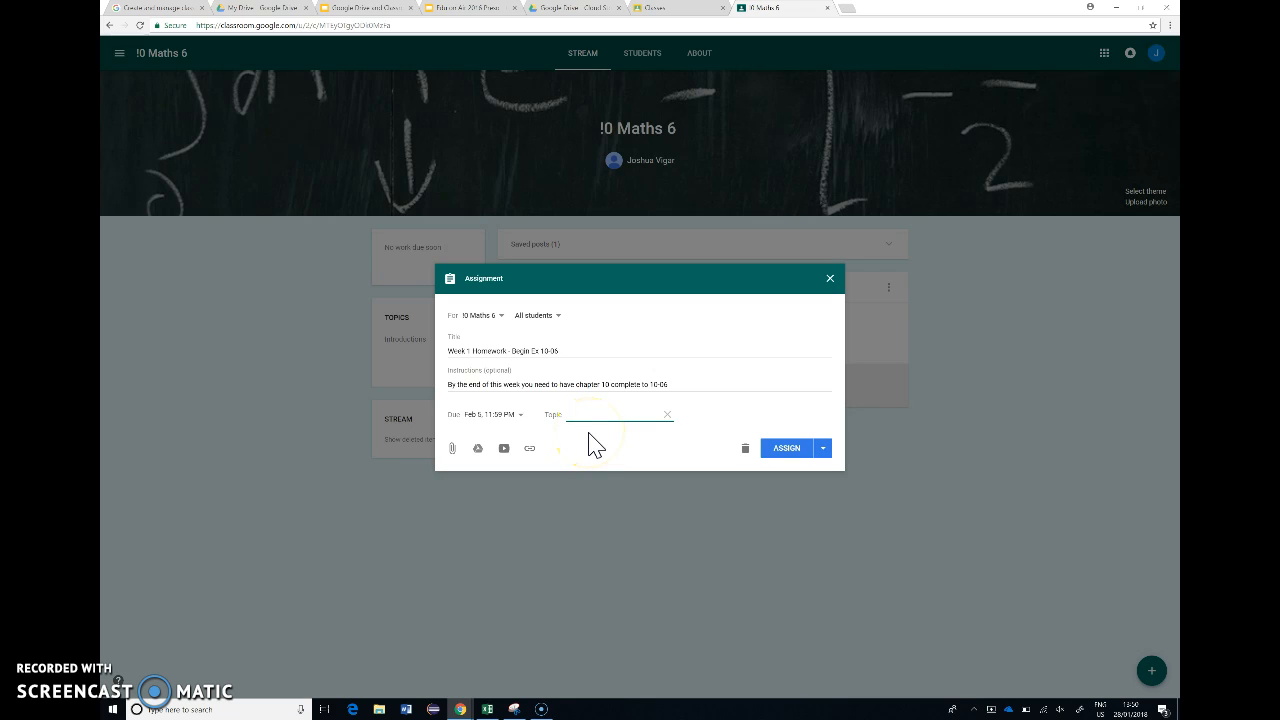
{"action": "key", "text": "BackSpace"}
{"action": "key", "text": "BackSpace"}
{"action": "type", "text": "works"}
Search YouTube for "networks and shortest path", attach the video "Networks - Shortest Path" to the assignment, and assign it to the class
{"action": "left_click", "coordinate": [505, 449]}
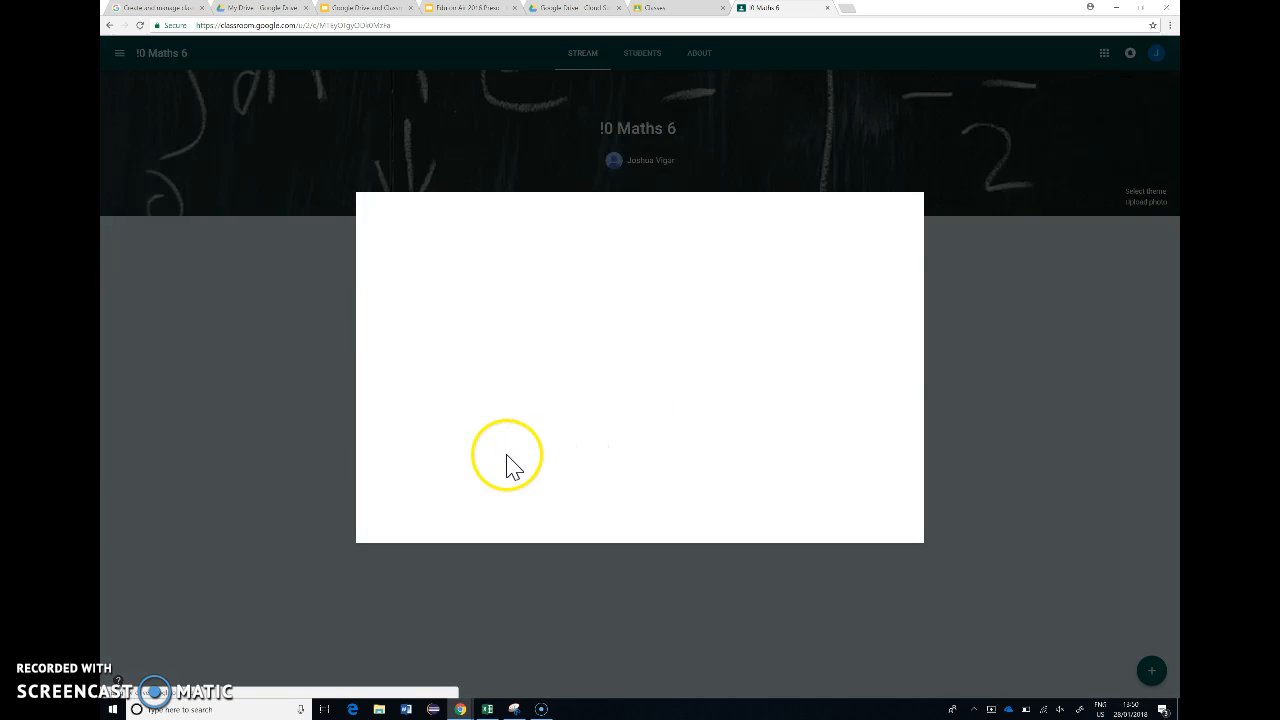
{"action": "left_click", "coordinate": [490, 270]}
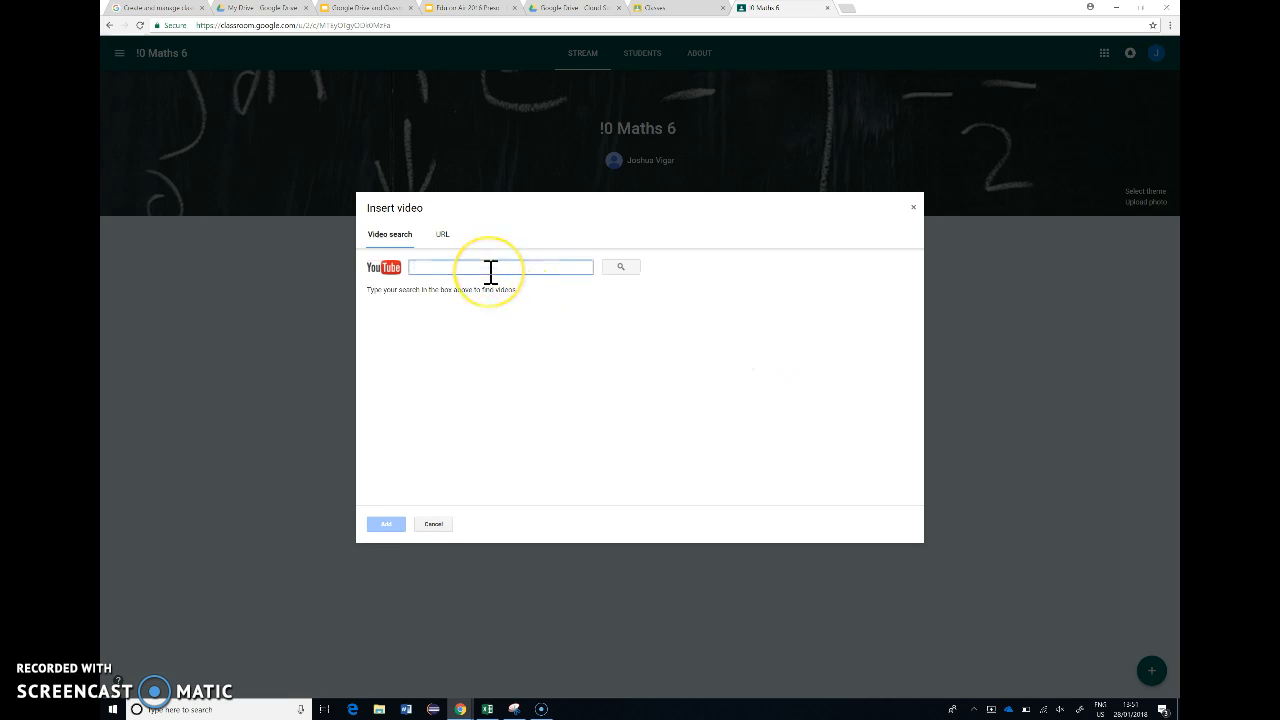
{"action": "type", "text": "re"}
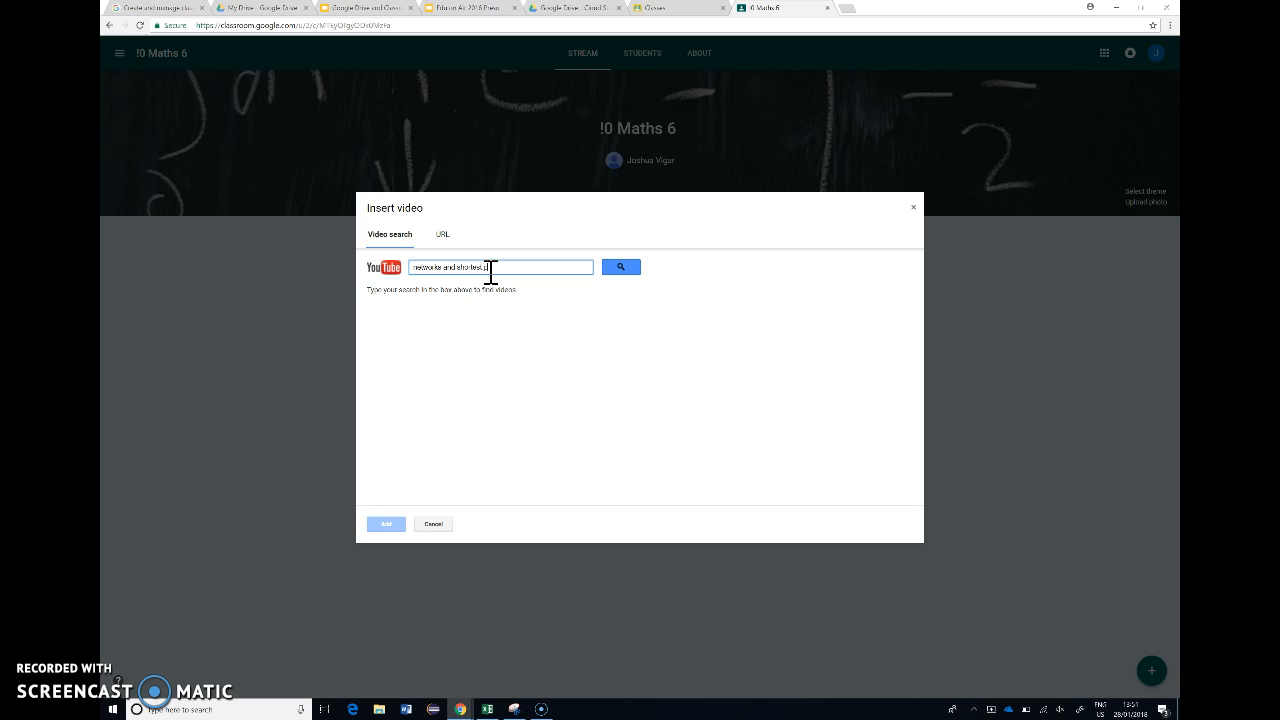
{"action": "key", "text": "Return"}
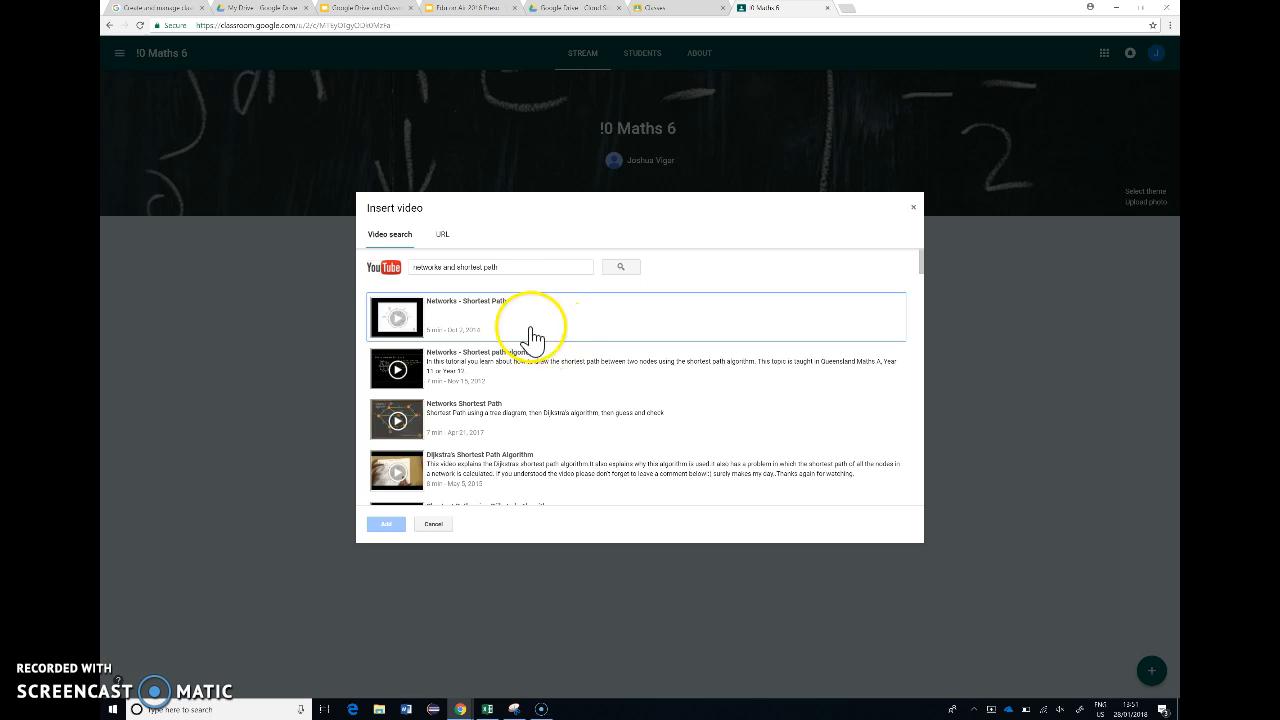
{"action": "left_click", "coordinate": [490, 320]}
{"action": "left_click", "coordinate": [386, 524]}
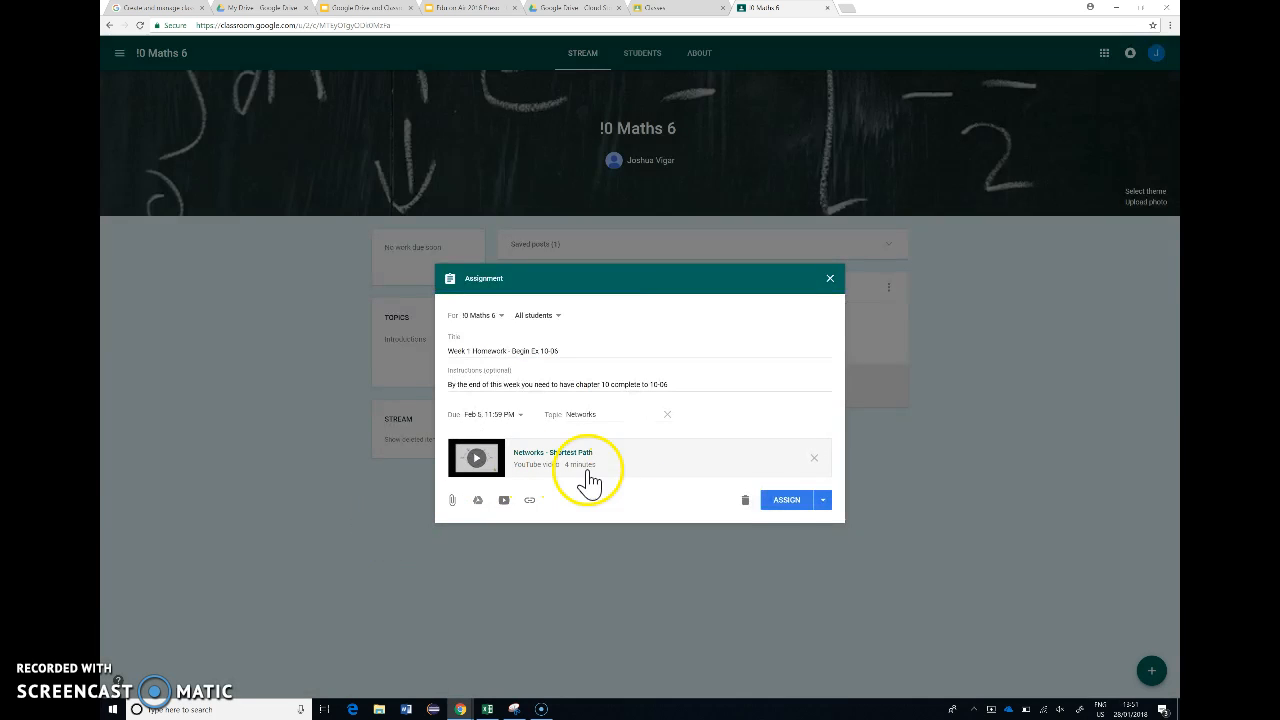
{"action": "left_click", "coordinate": [781, 502]}
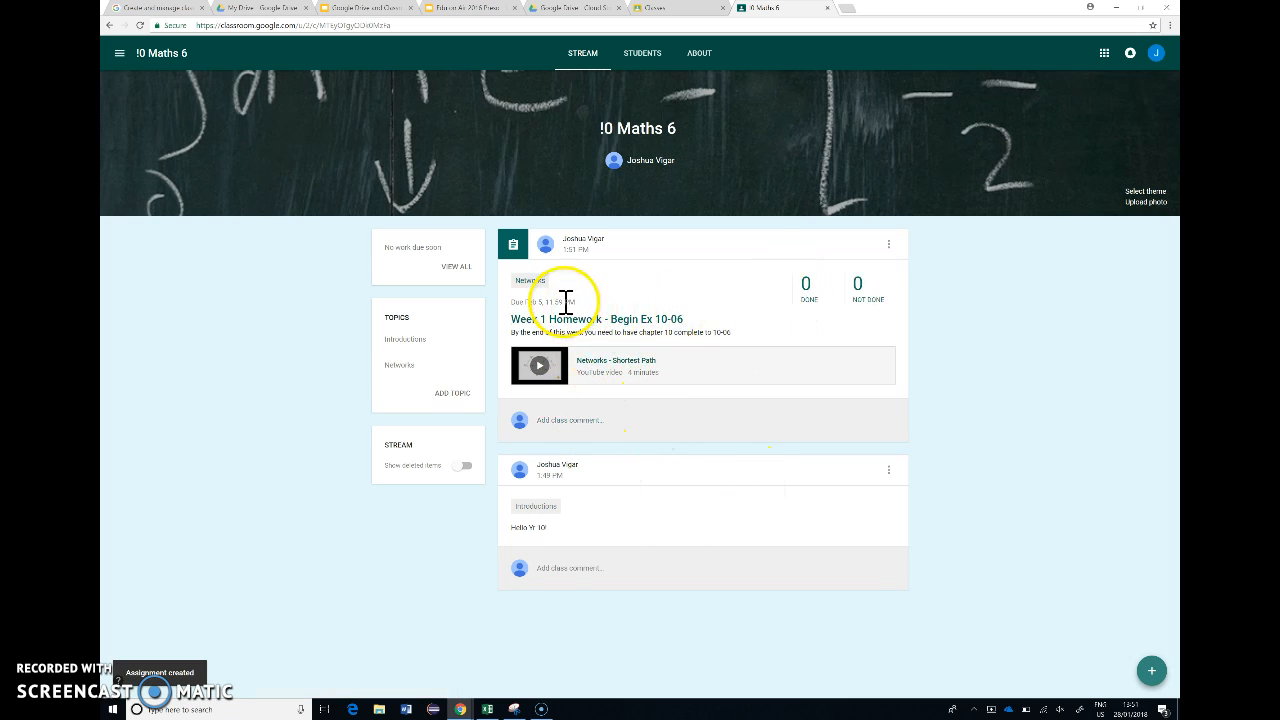
Set the Week 1 Homework assignment's point value to 5 points from its student work page and confirm the update
{"action": "left_click", "coordinate": [807, 292]}
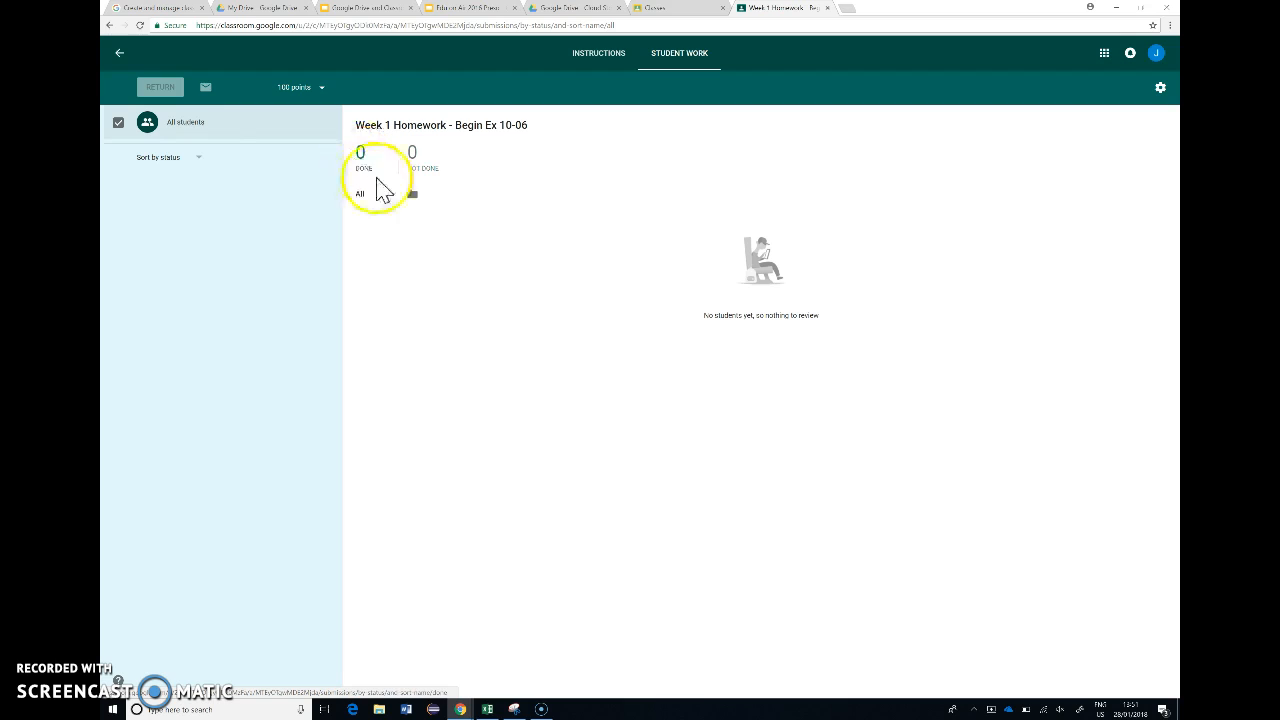
{"action": "left_click", "coordinate": [290, 87]}
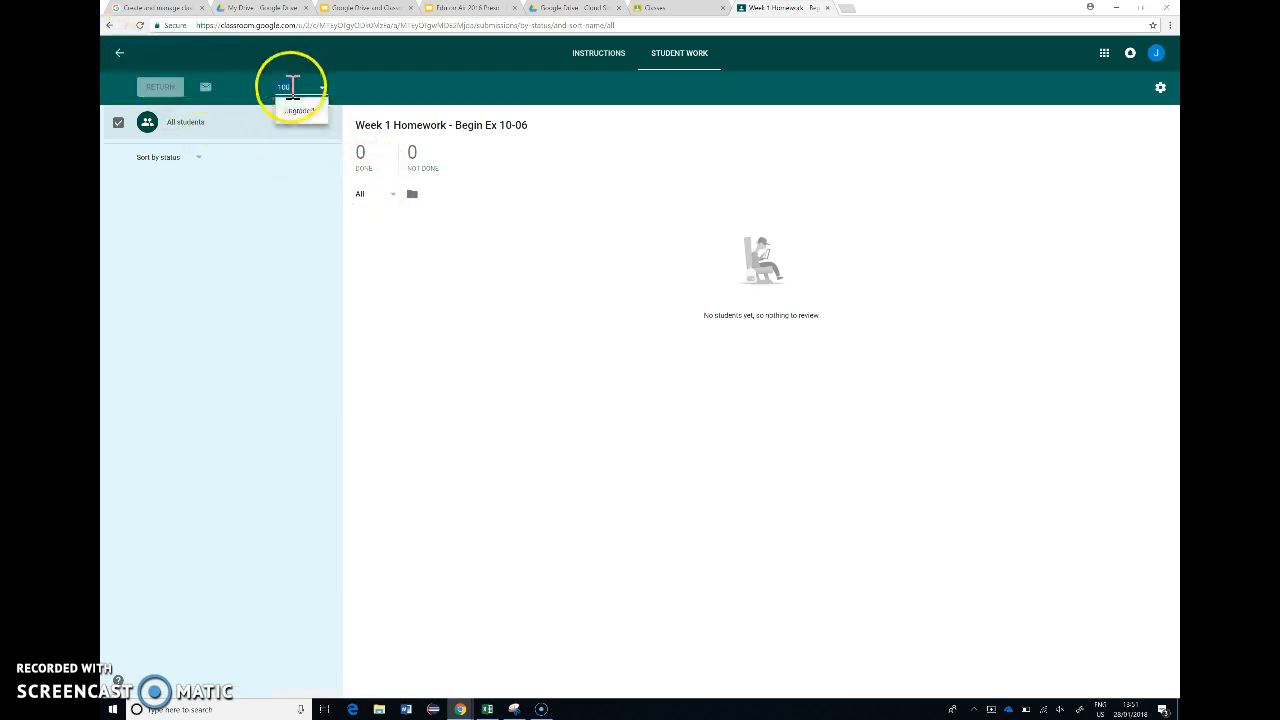
{"action": "type", "text": "5"}
{"action": "left_click", "coordinate": [352, 104]}
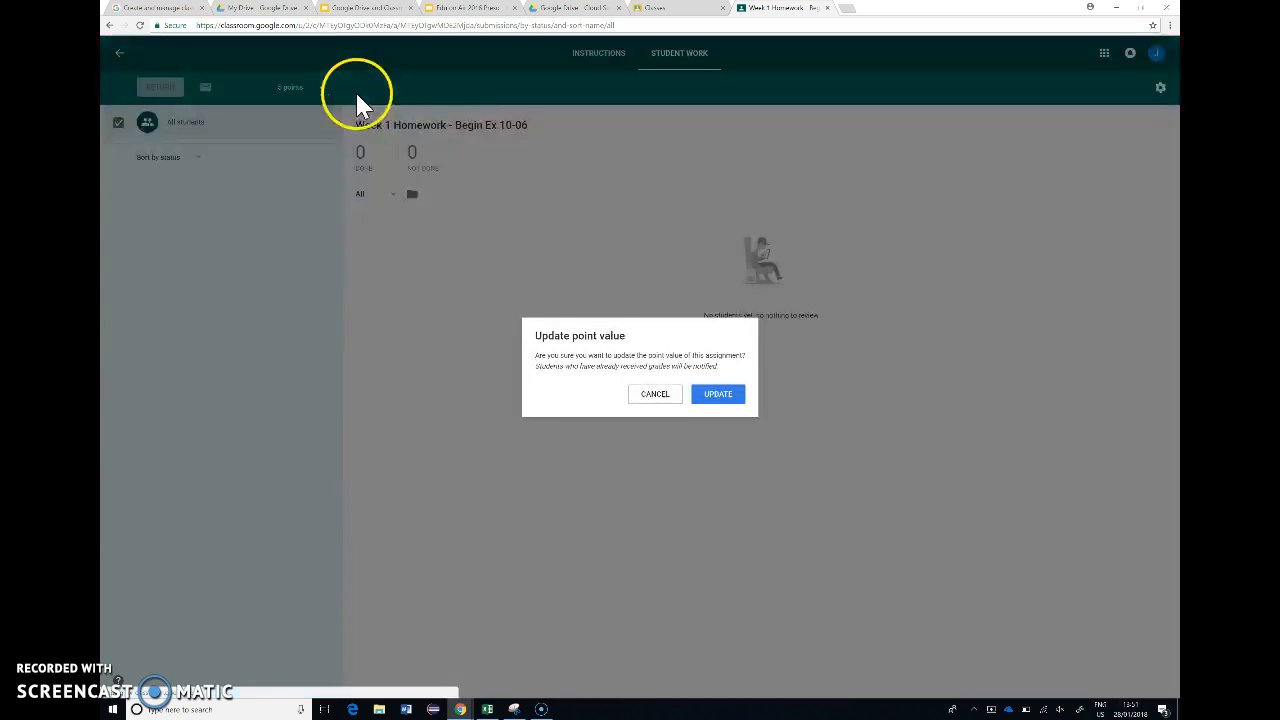
{"action": "left_click", "coordinate": [733, 395]}
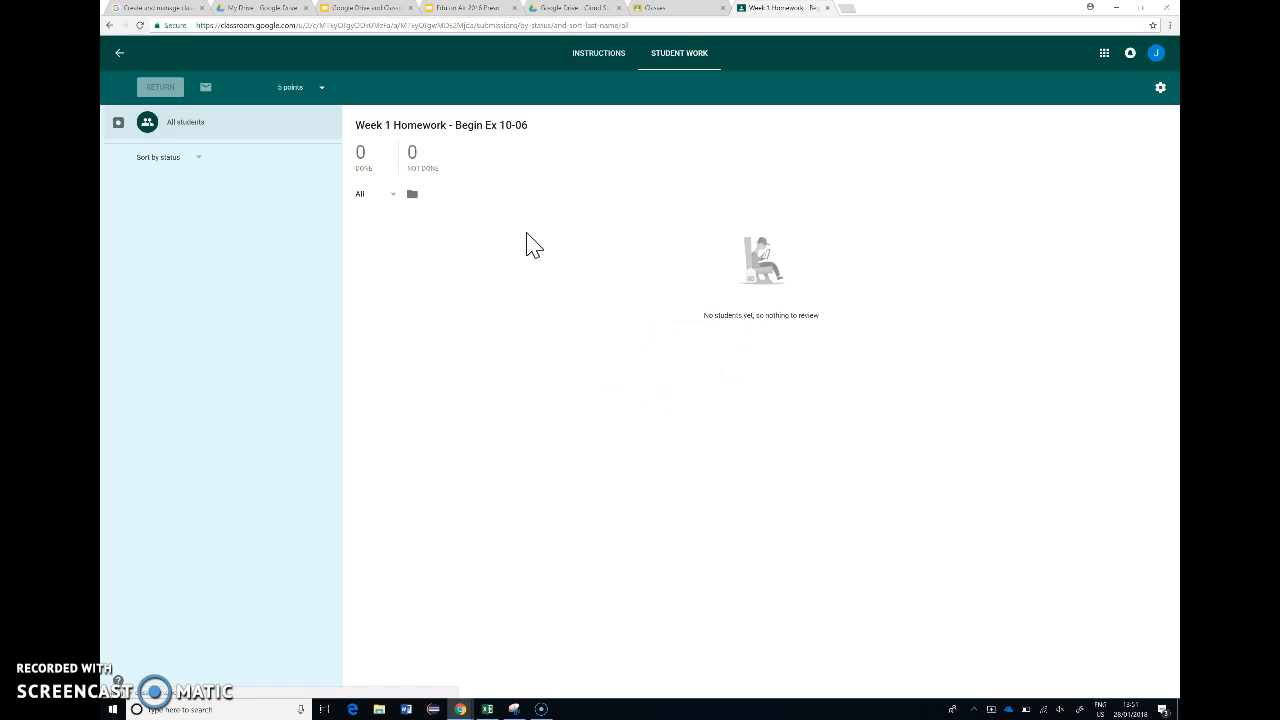
Check the submission status filter and the assignment's Drive folder, and return to the class stream
{"action": "left_click", "coordinate": [376, 210]}
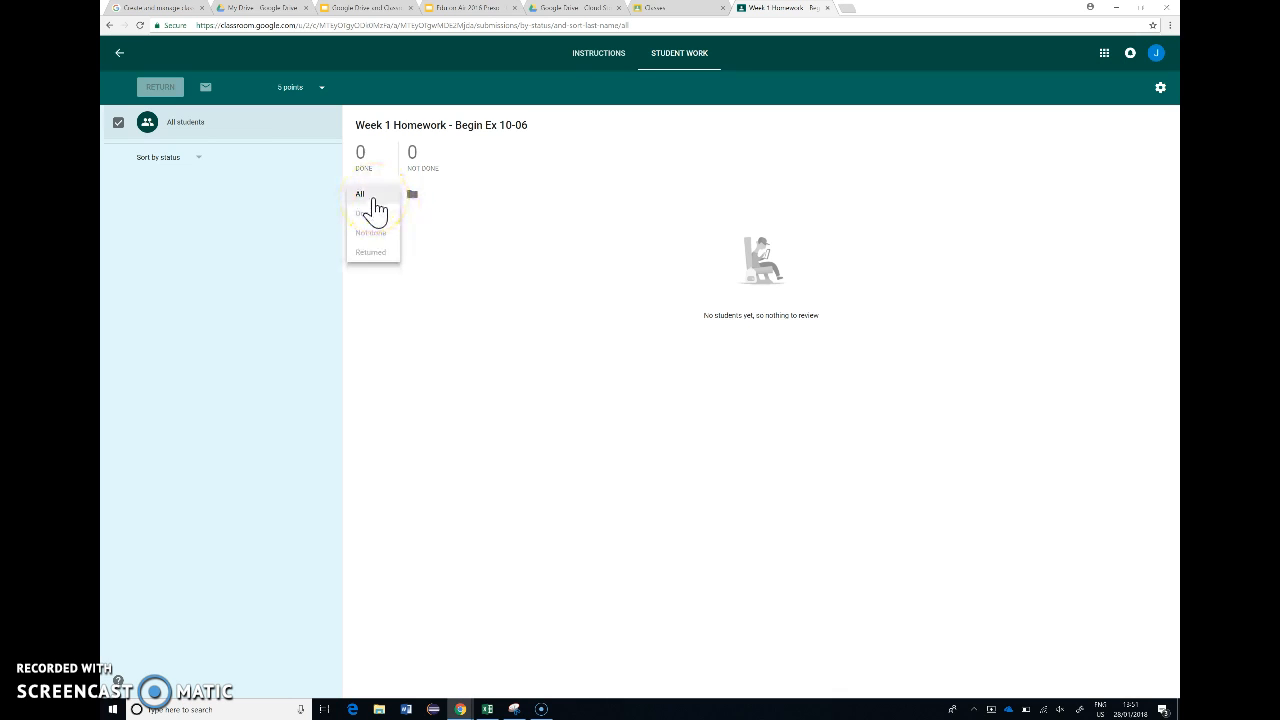
{"action": "left_click", "coordinate": [373, 199]}
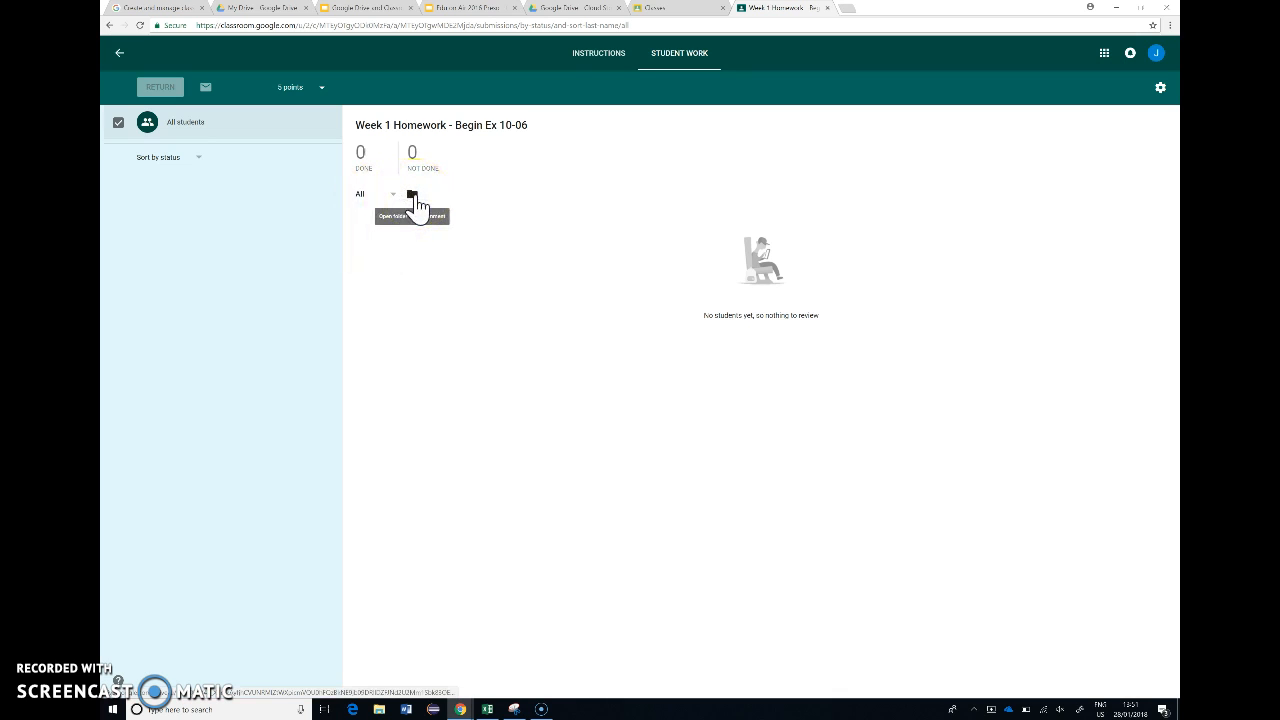
{"action": "left_click", "coordinate": [412, 198]}
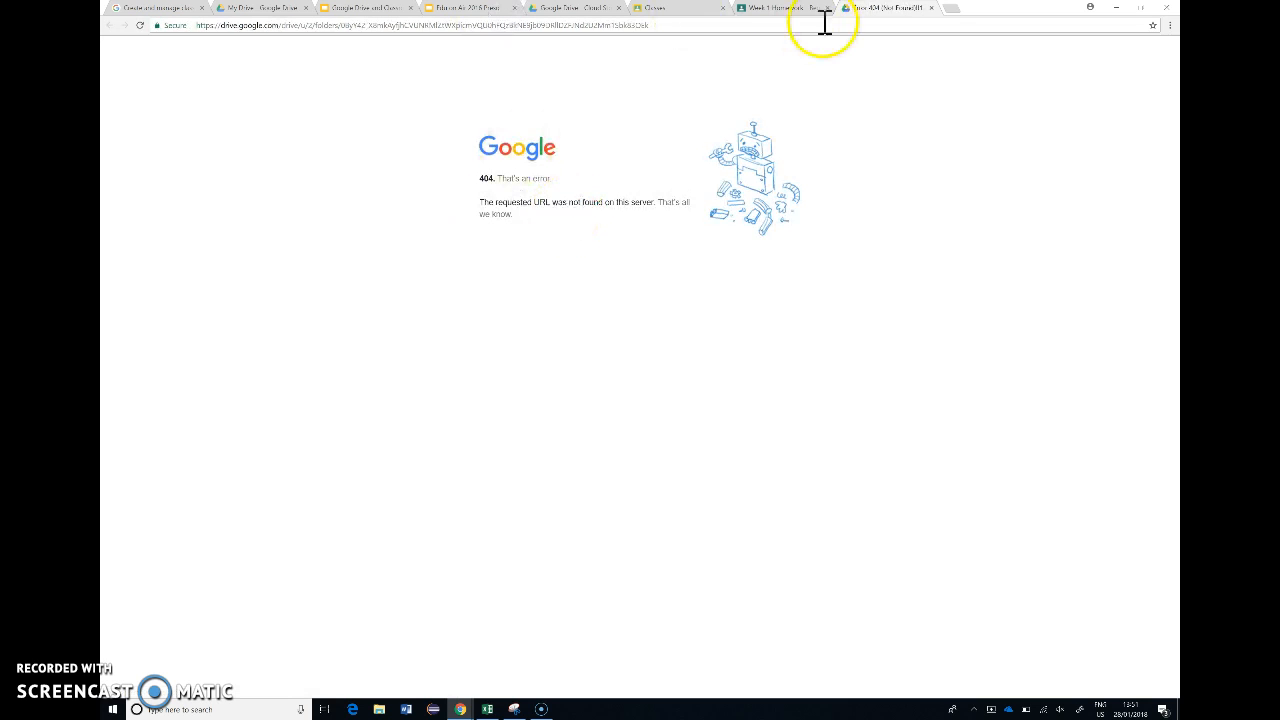
{"action": "left_click", "coordinate": [930, 8]}
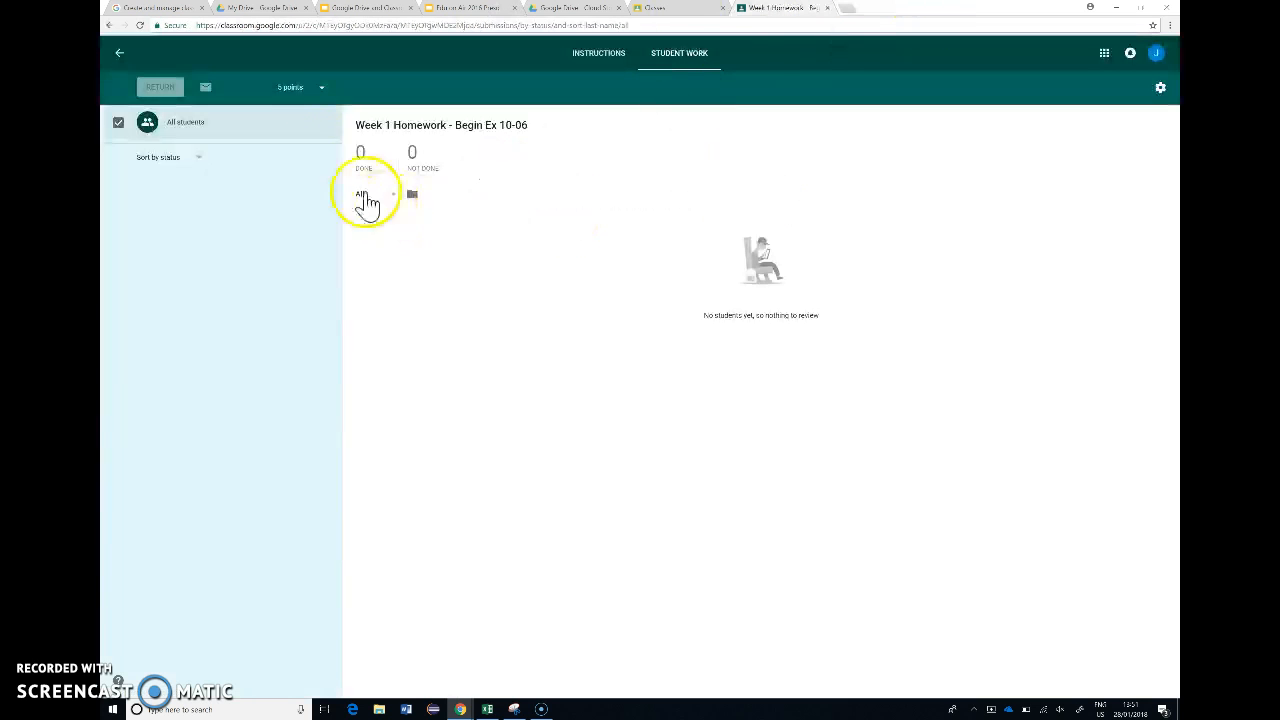
{"action": "left_click", "coordinate": [117, 53]}
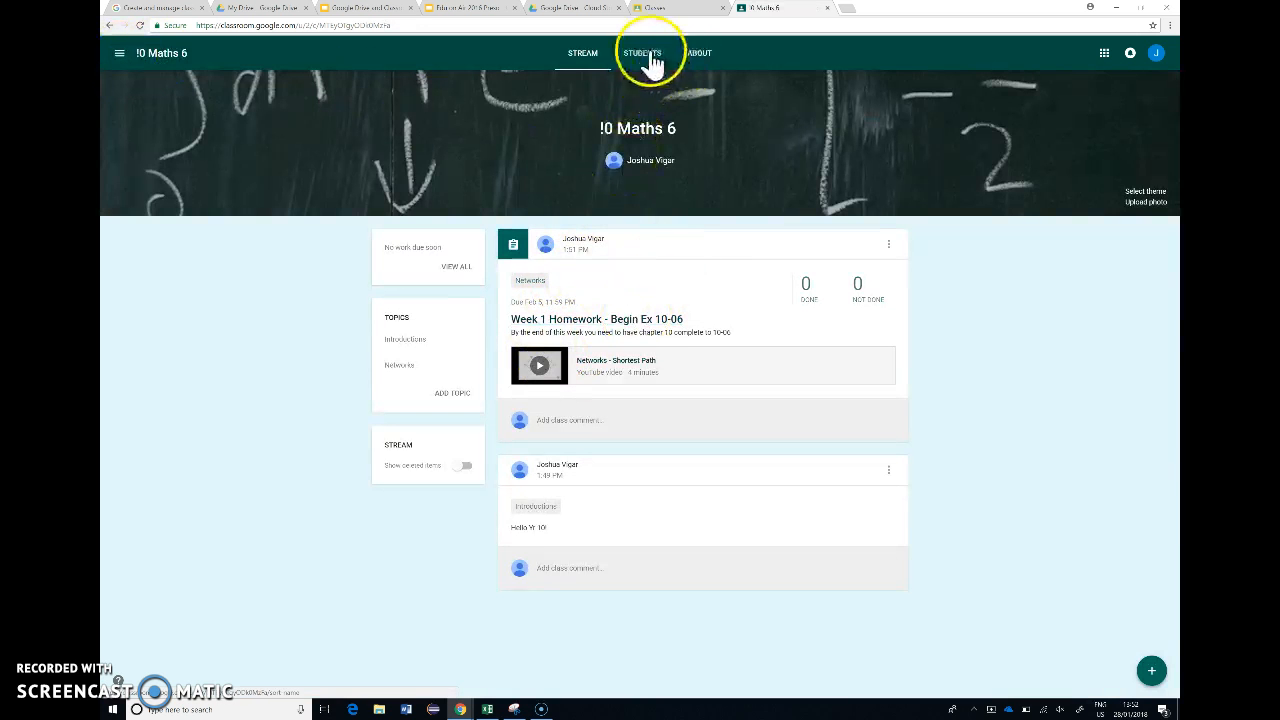
Post Shortest Path.ppt from the Networks Resources folder inside Standard Maths in Google Drive as class material on the About page
{"action": "left_click", "coordinate": [693, 62]}
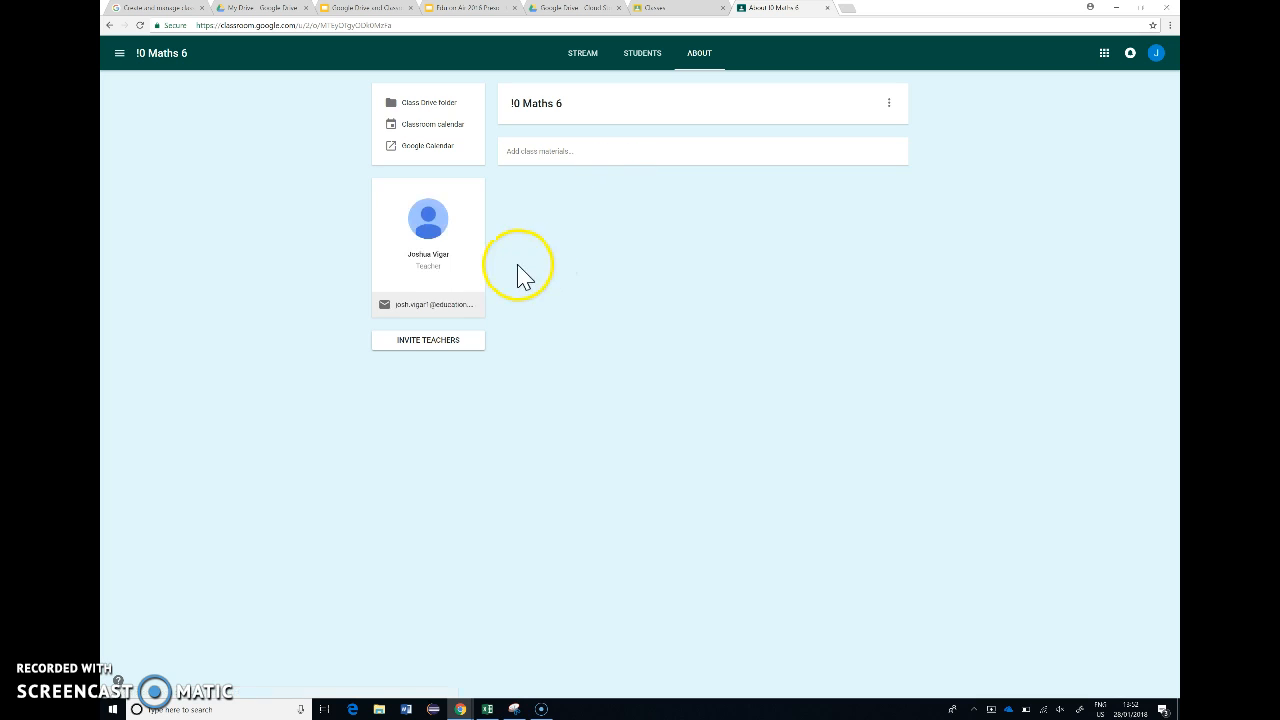
{"action": "left_click", "coordinate": [514, 150]}
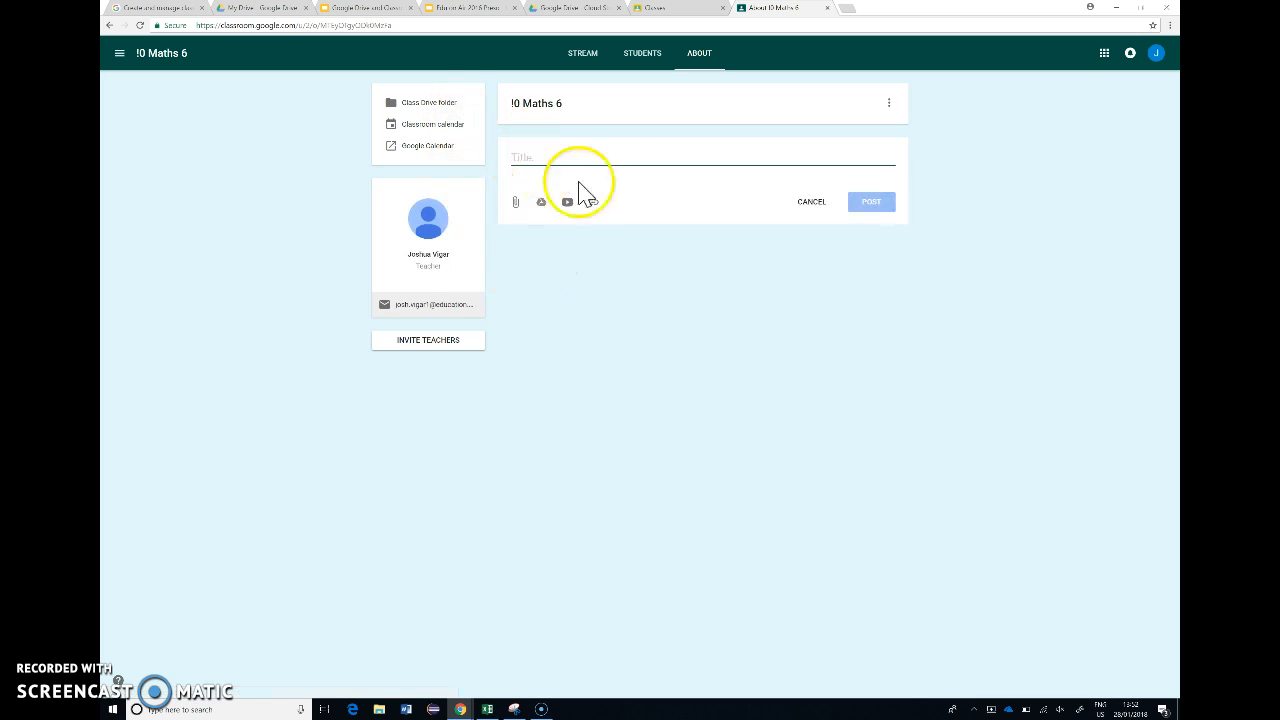
{"action": "left_click", "coordinate": [516, 205]}
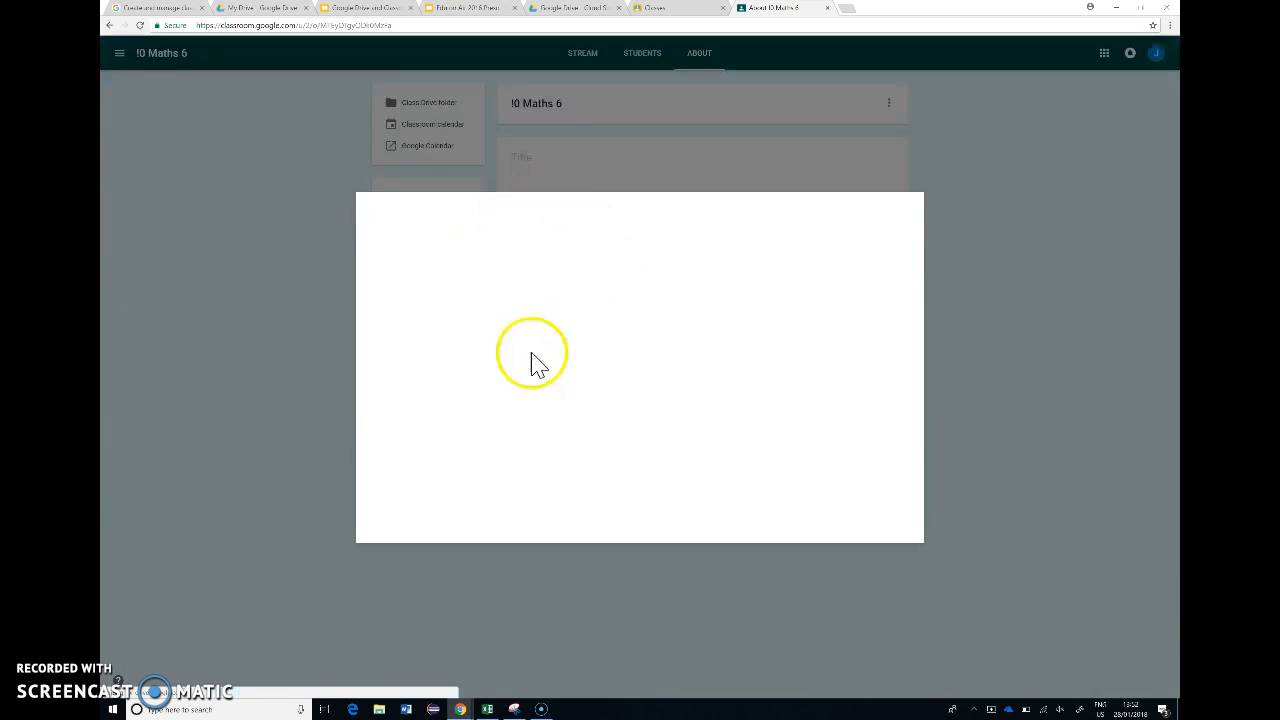
{"action": "left_click", "coordinate": [477, 240]}
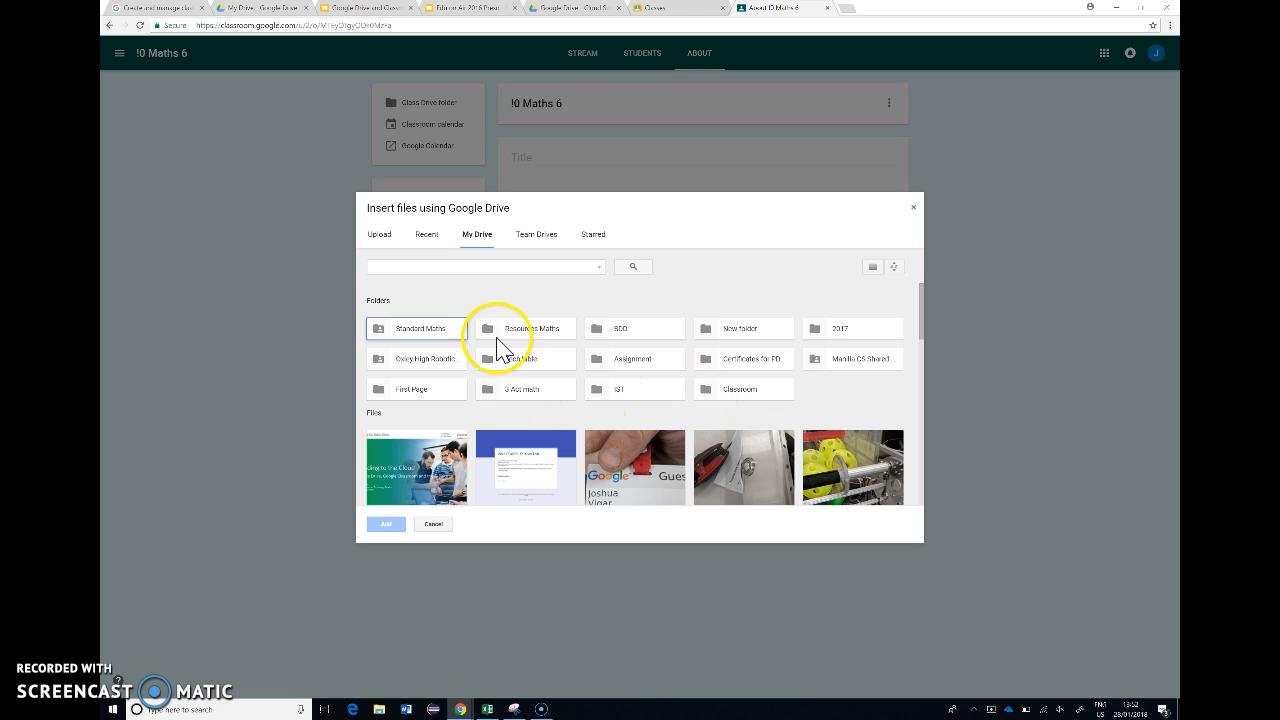
{"action": "double_click", "coordinate": [436, 345]}
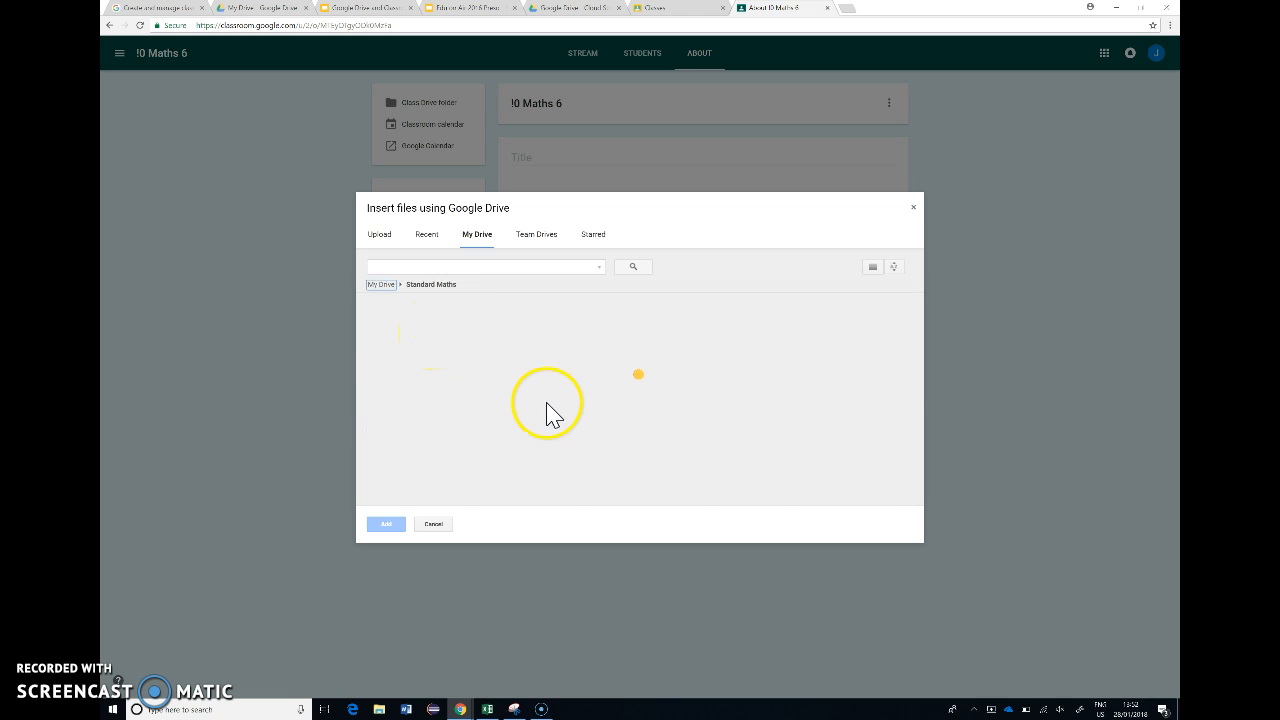
{"action": "double_click", "coordinate": [555, 352]}
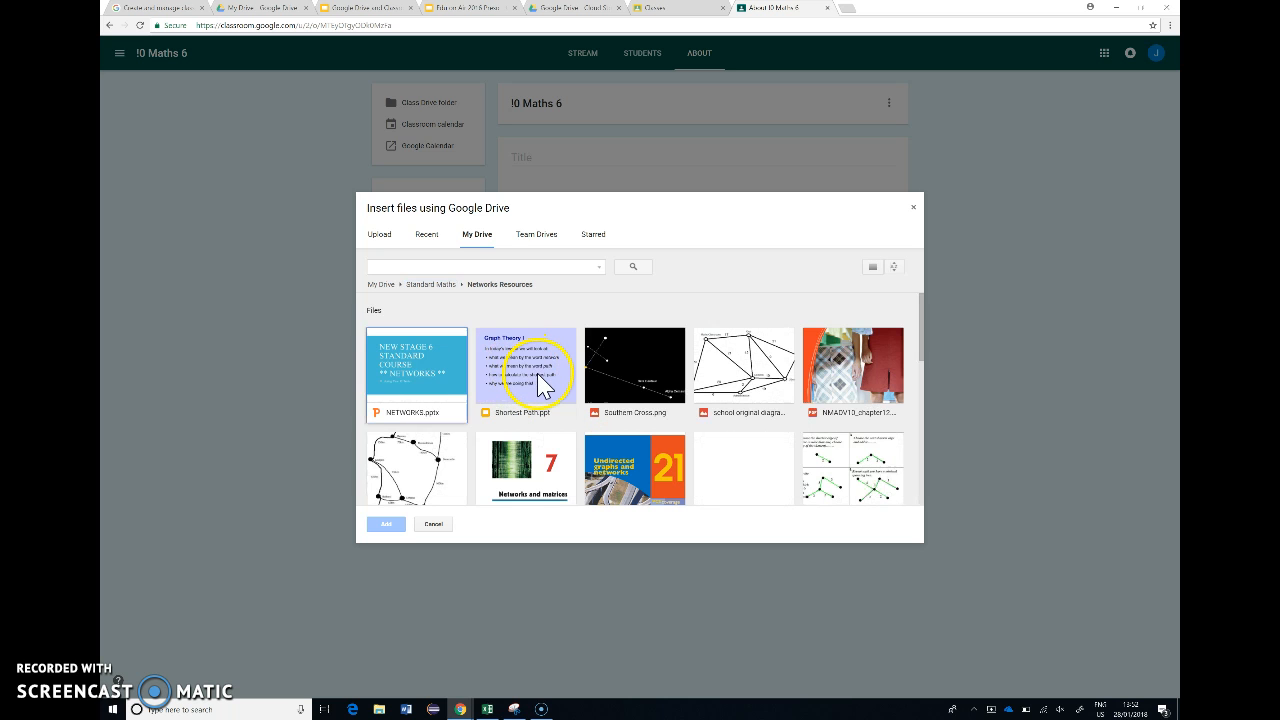
{"action": "left_click", "coordinate": [541, 382]}
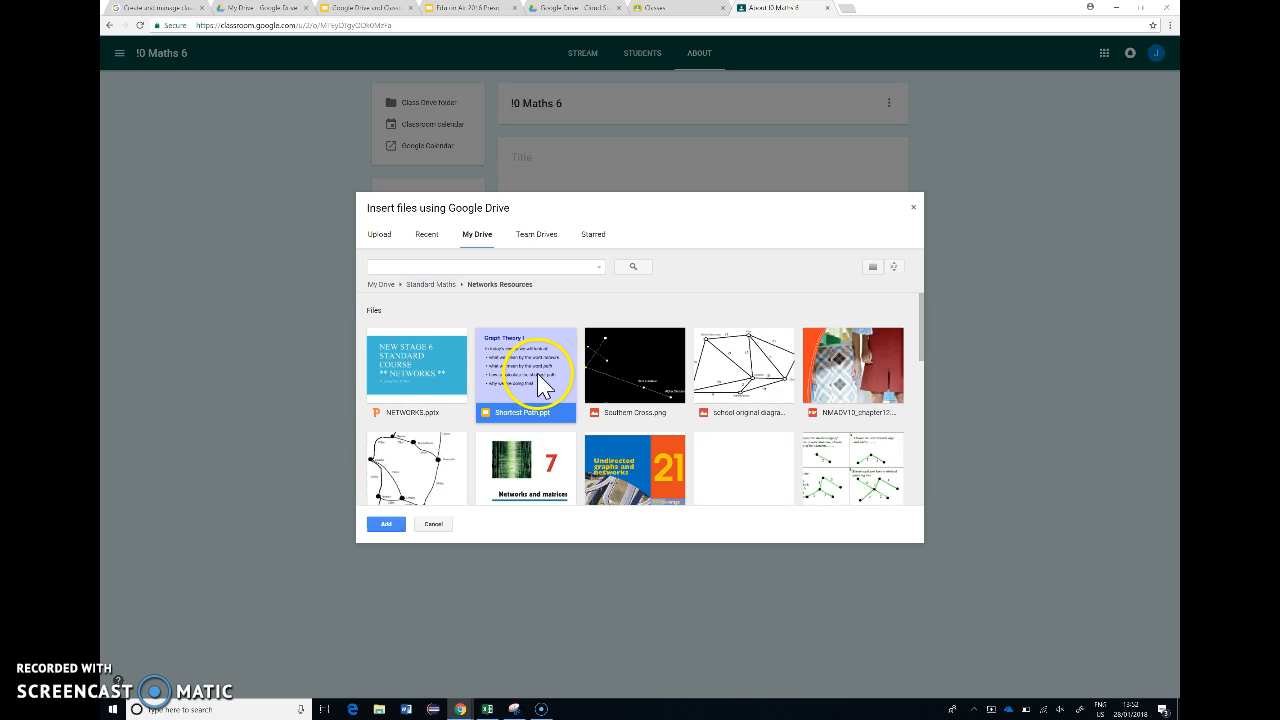
{"action": "left_click", "coordinate": [387, 525]}
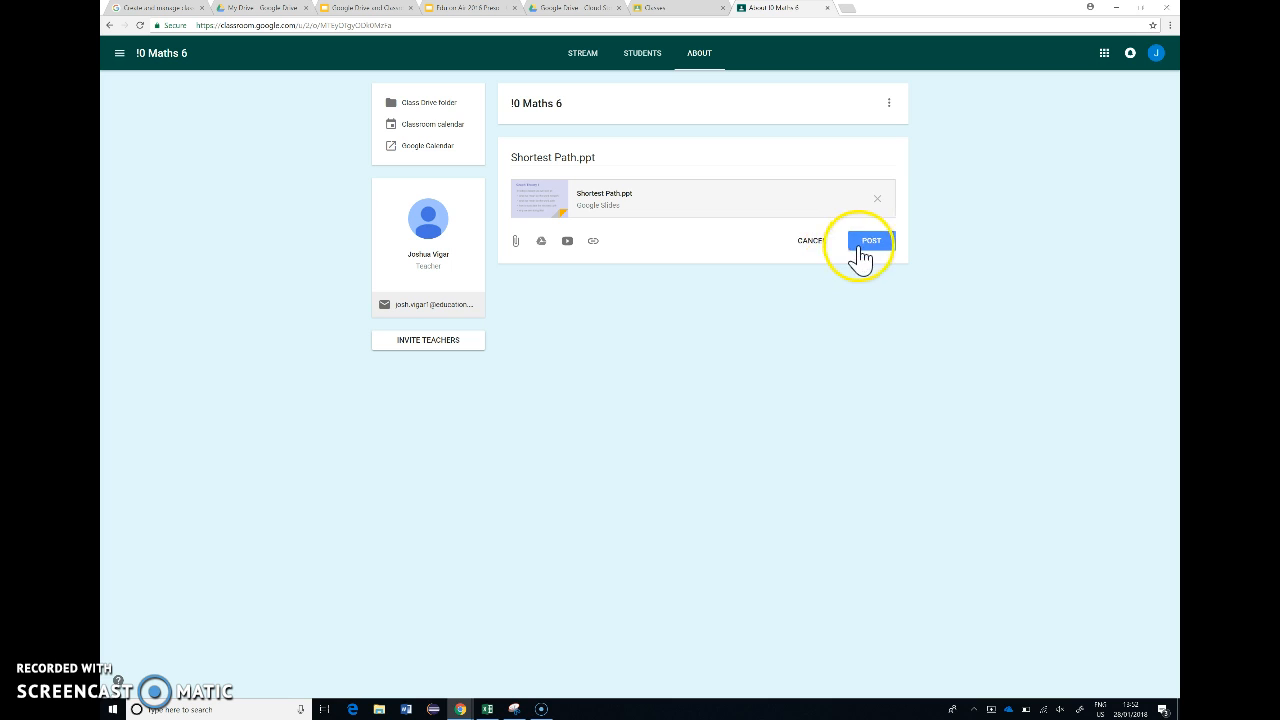
{"action": "left_click", "coordinate": [862, 250]}
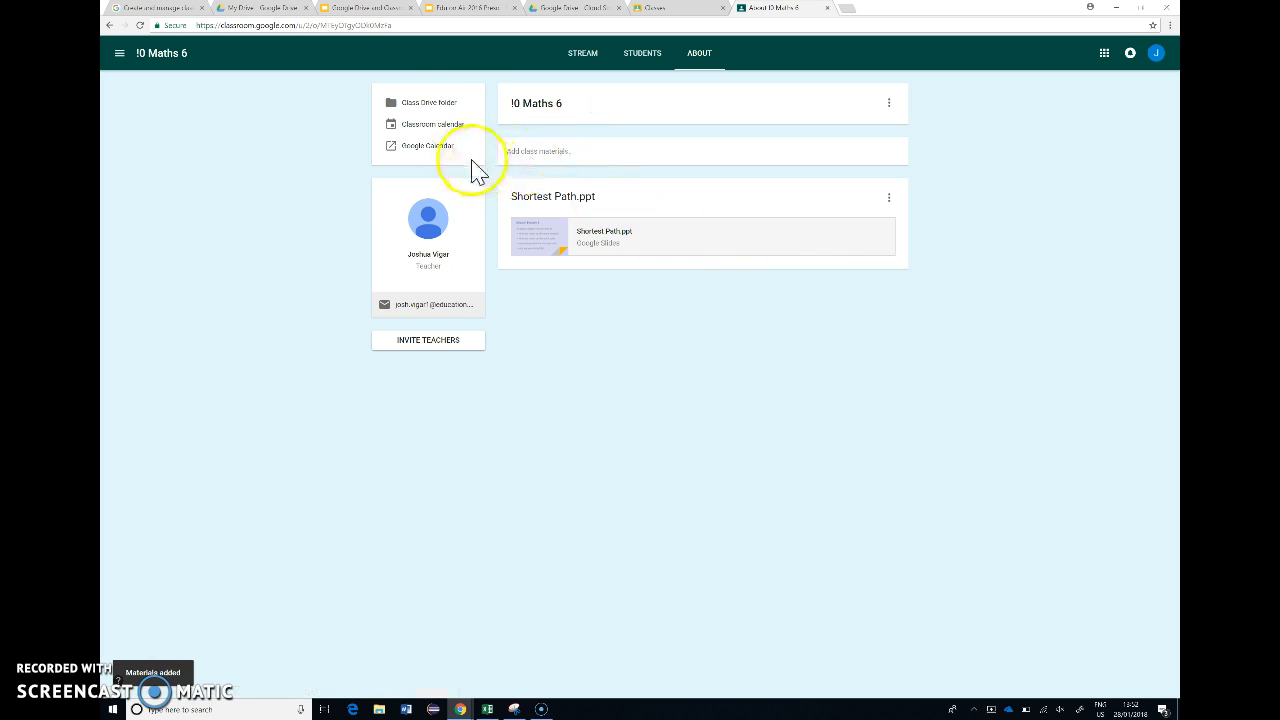
View the class's Google Drive folder and return to the class's About page
{"action": "left_click", "coordinate": [430, 103]}
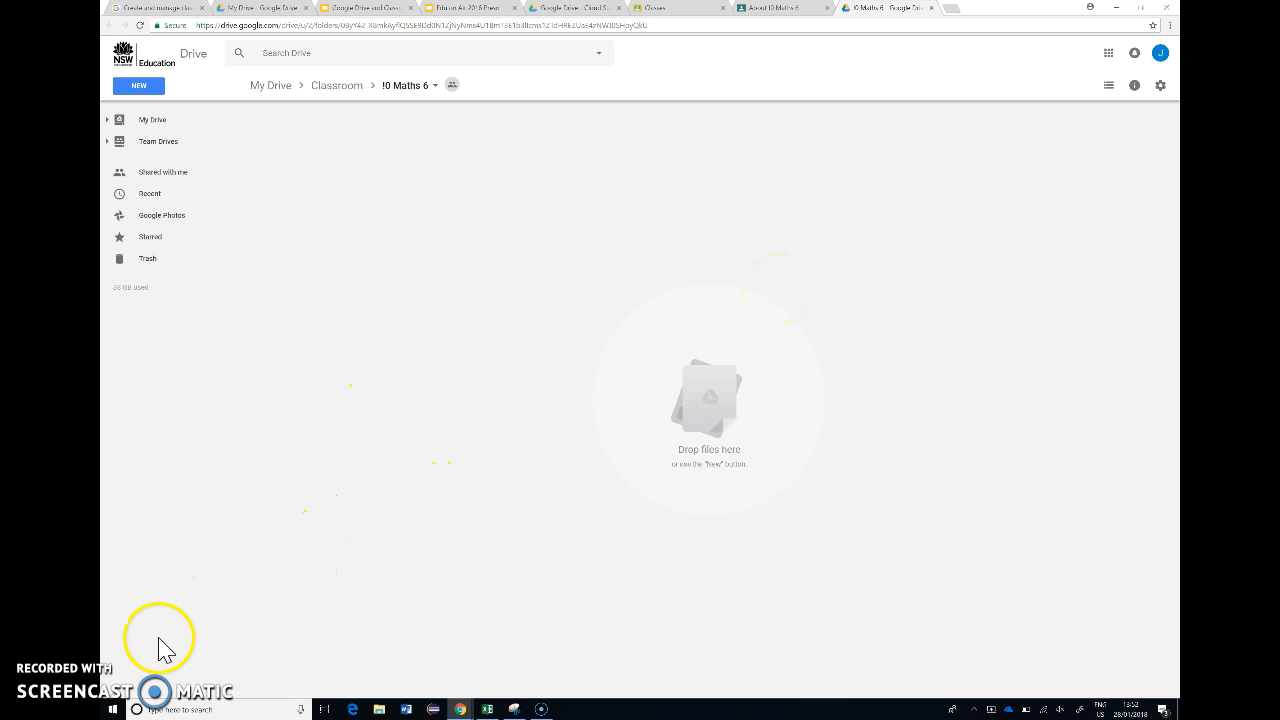
{"action": "key", "text": "ctrl+w"}
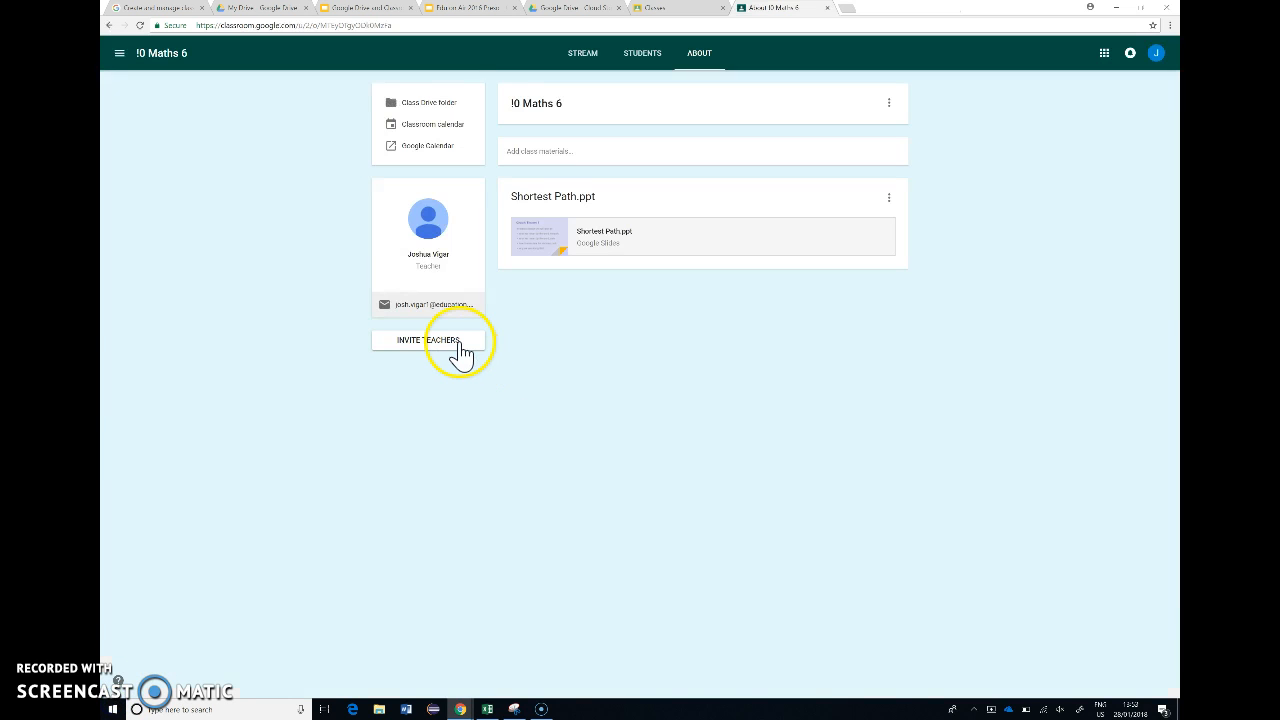
{"action": "left_click", "coordinate": [459, 345]}
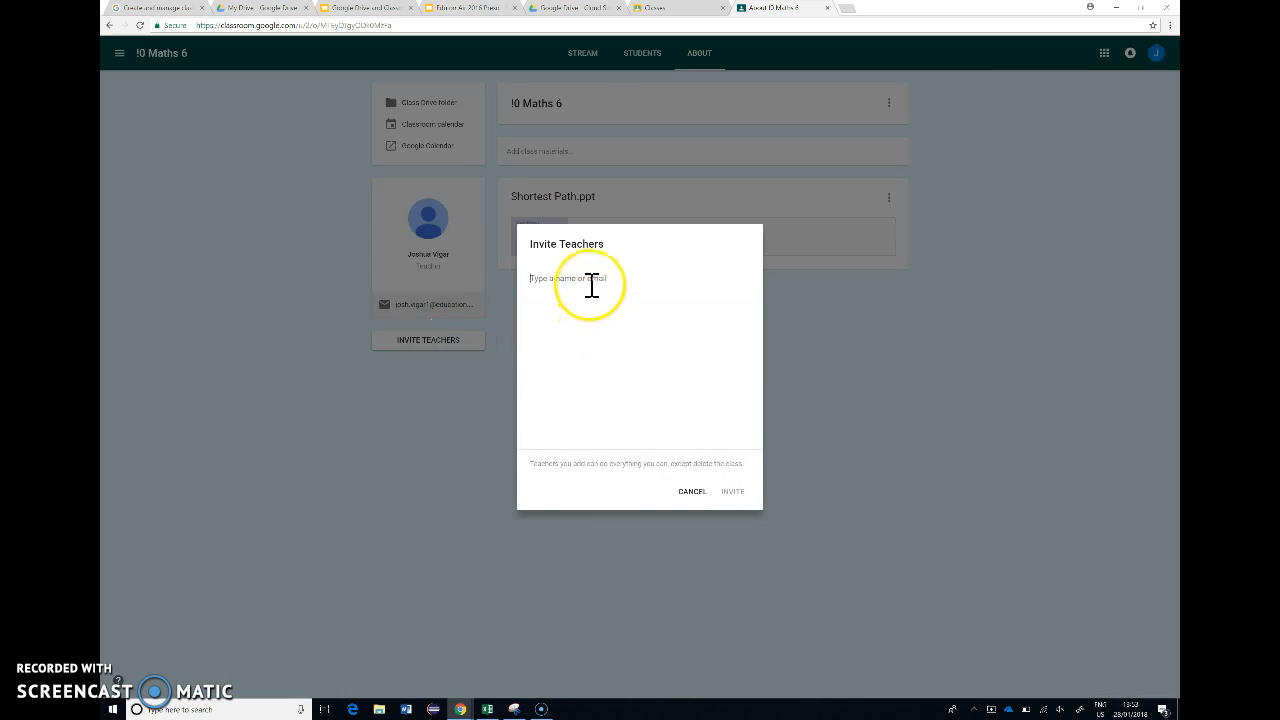
{"action": "type", "text": "matt"}
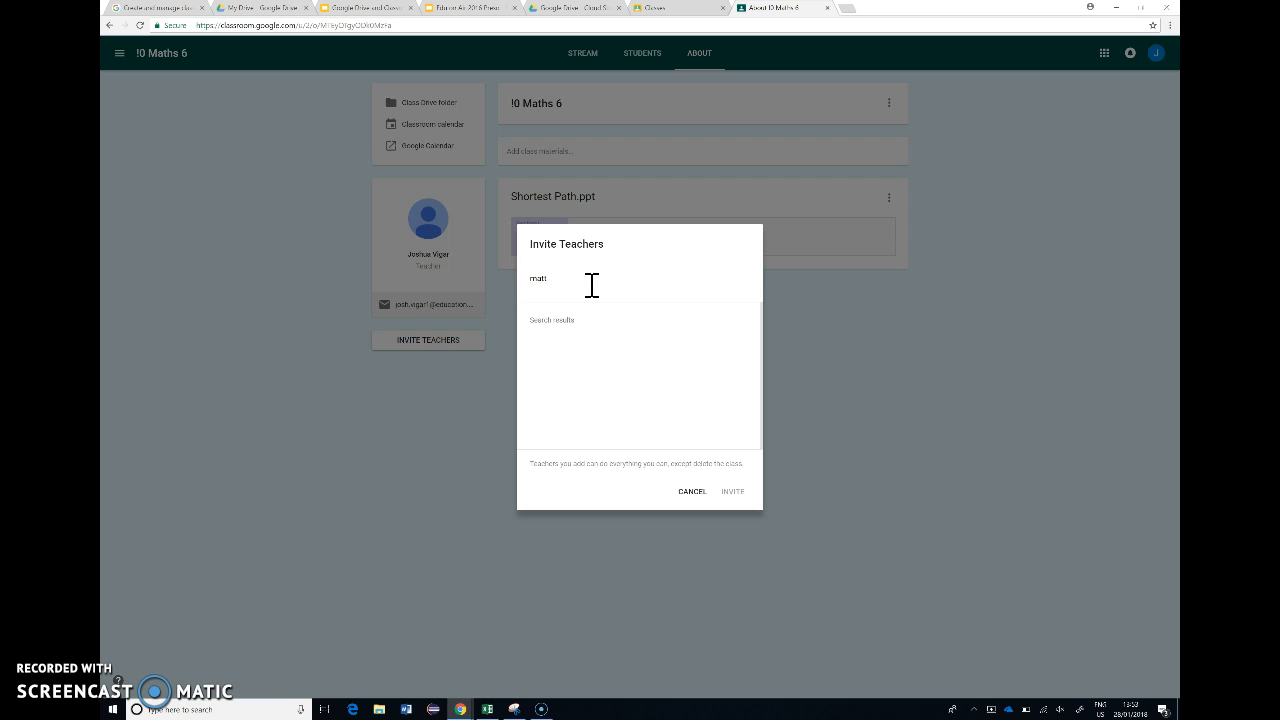
{"action": "left_click", "coordinate": [602, 360]}
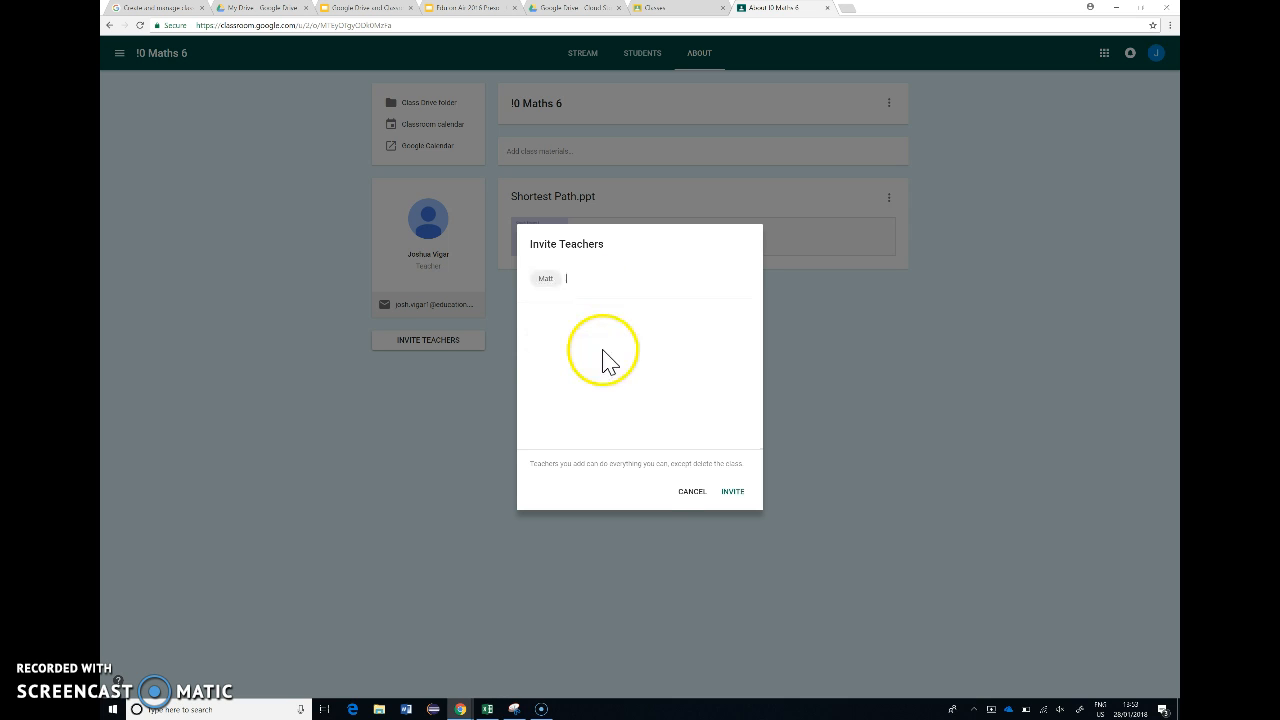
{"action": "left_click", "coordinate": [700, 494]}
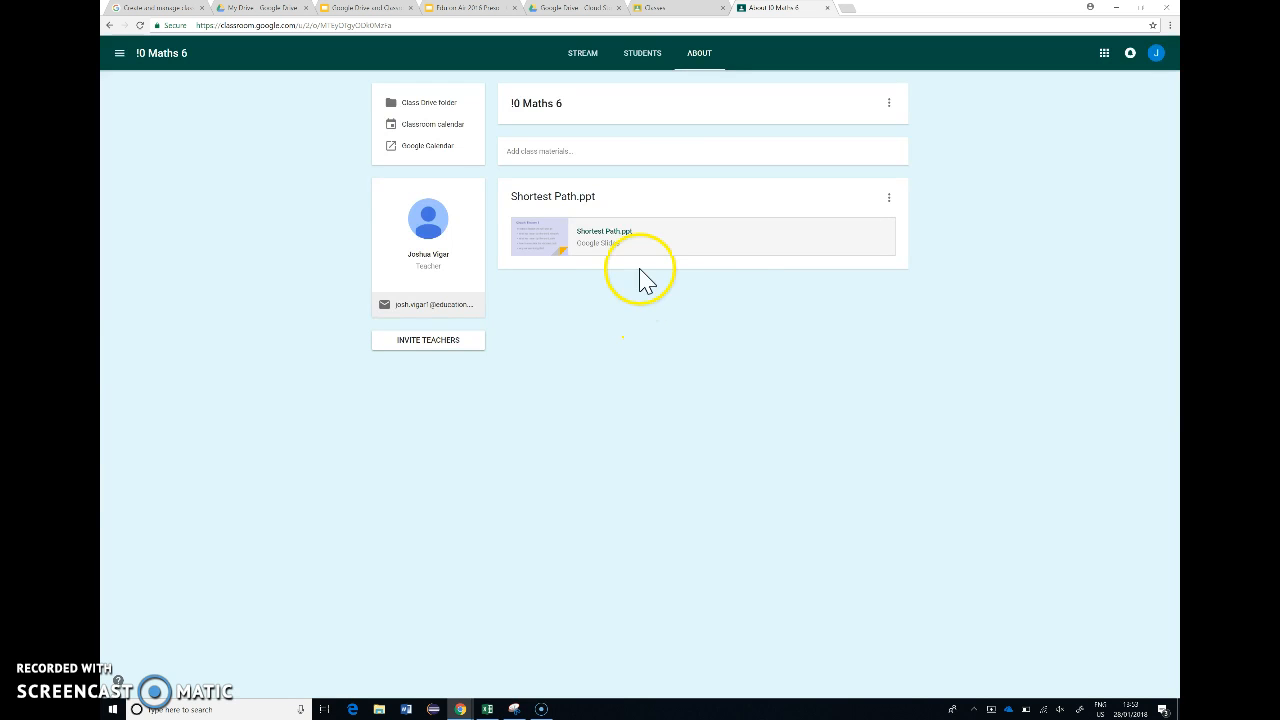
View the class's Classroom calendar for the current week and return to the About page
{"action": "left_click", "coordinate": [443, 127]}
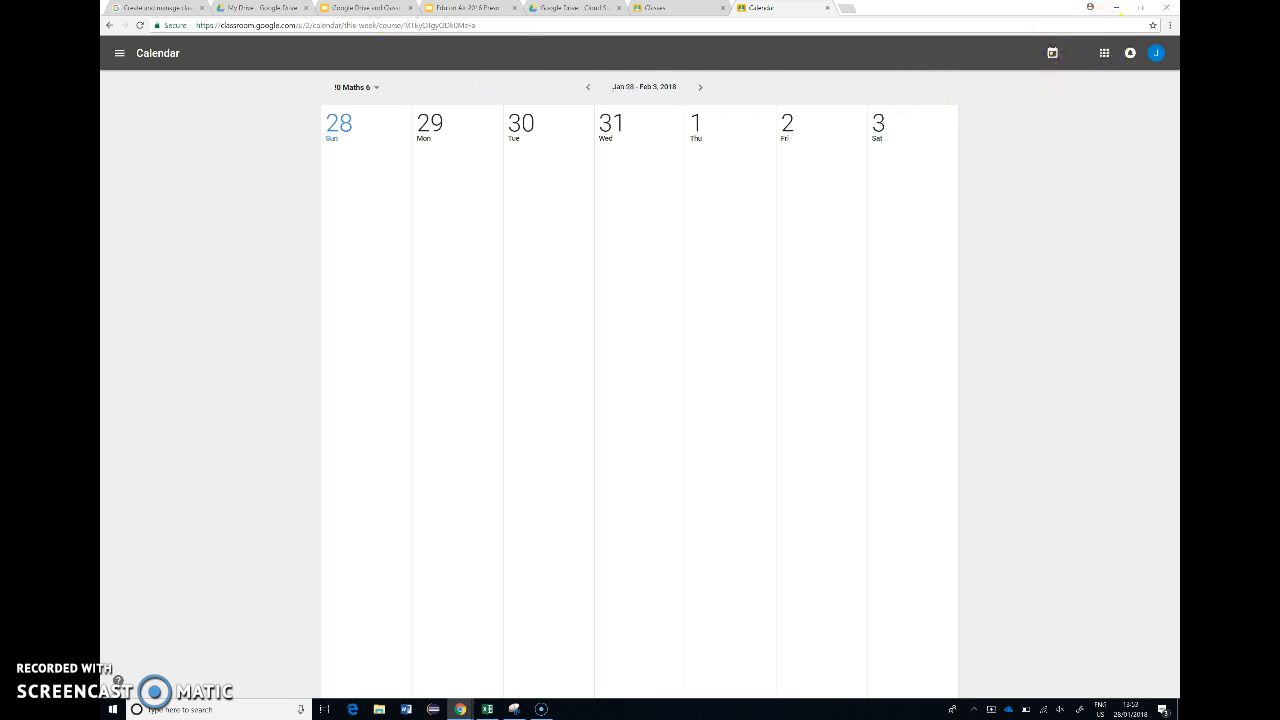
{"action": "left_click", "coordinate": [110, 26]}
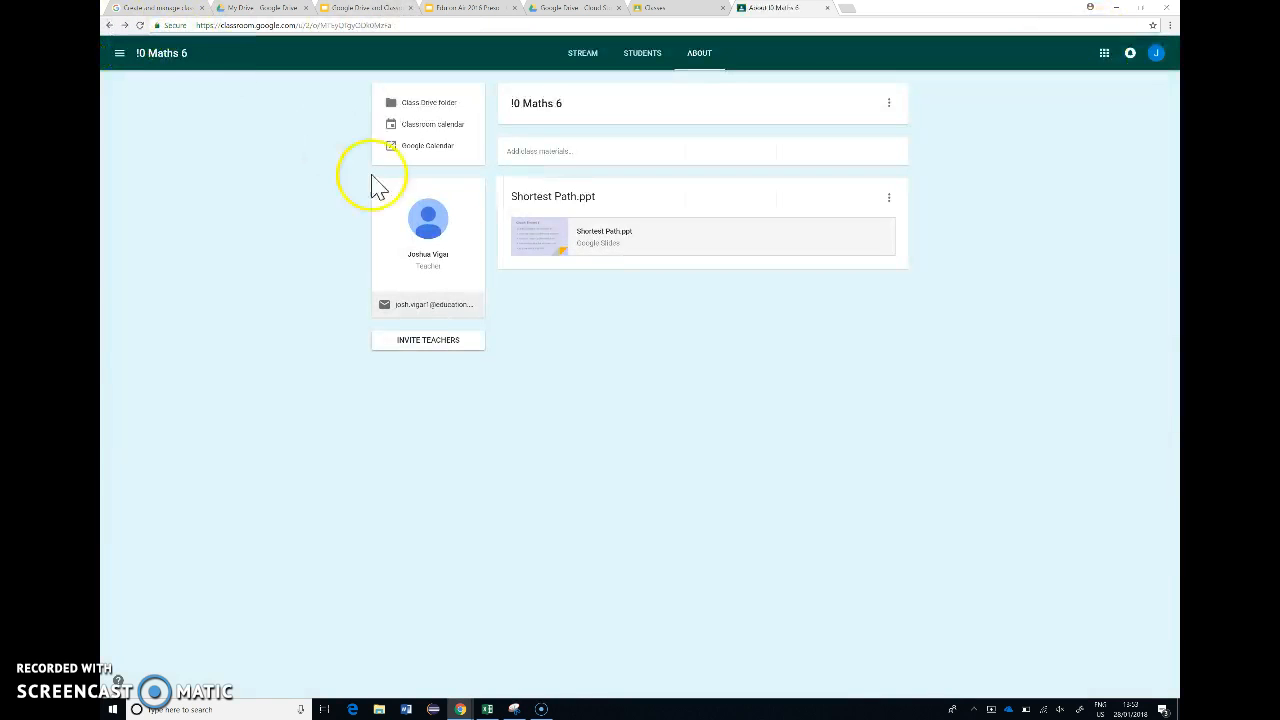
Start a class question "How much wood can a wood chuck chuck if a wood chuck could chuck wood" with the instructions "Answer below"
{"action": "left_click", "coordinate": [642, 68]}
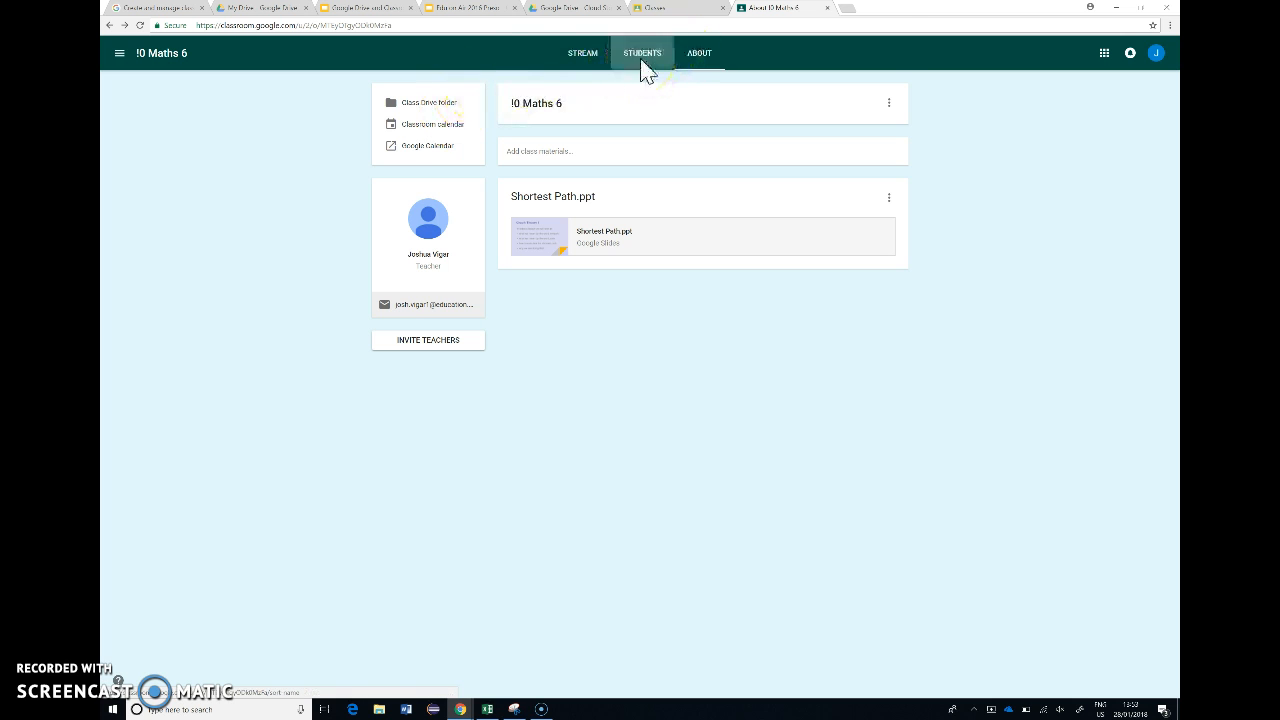
{"action": "left_click", "coordinate": [581, 64]}
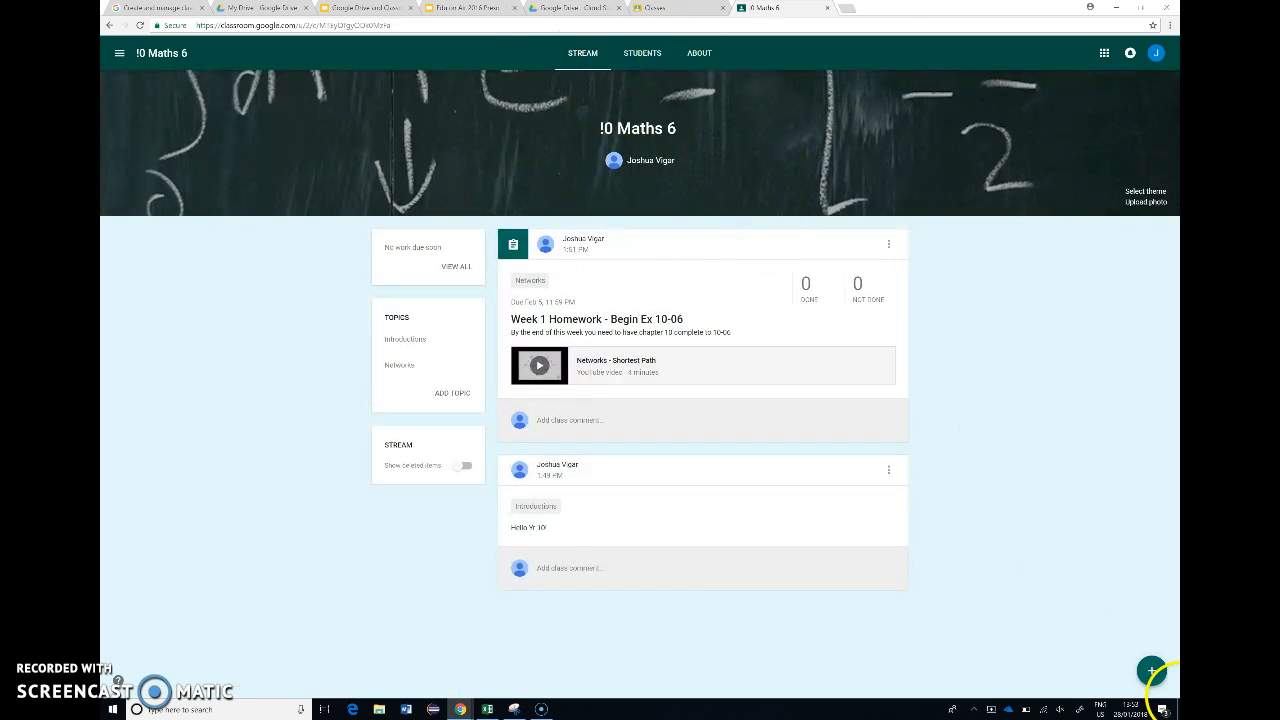
{"action": "left_click", "coordinate": [1150, 672]}
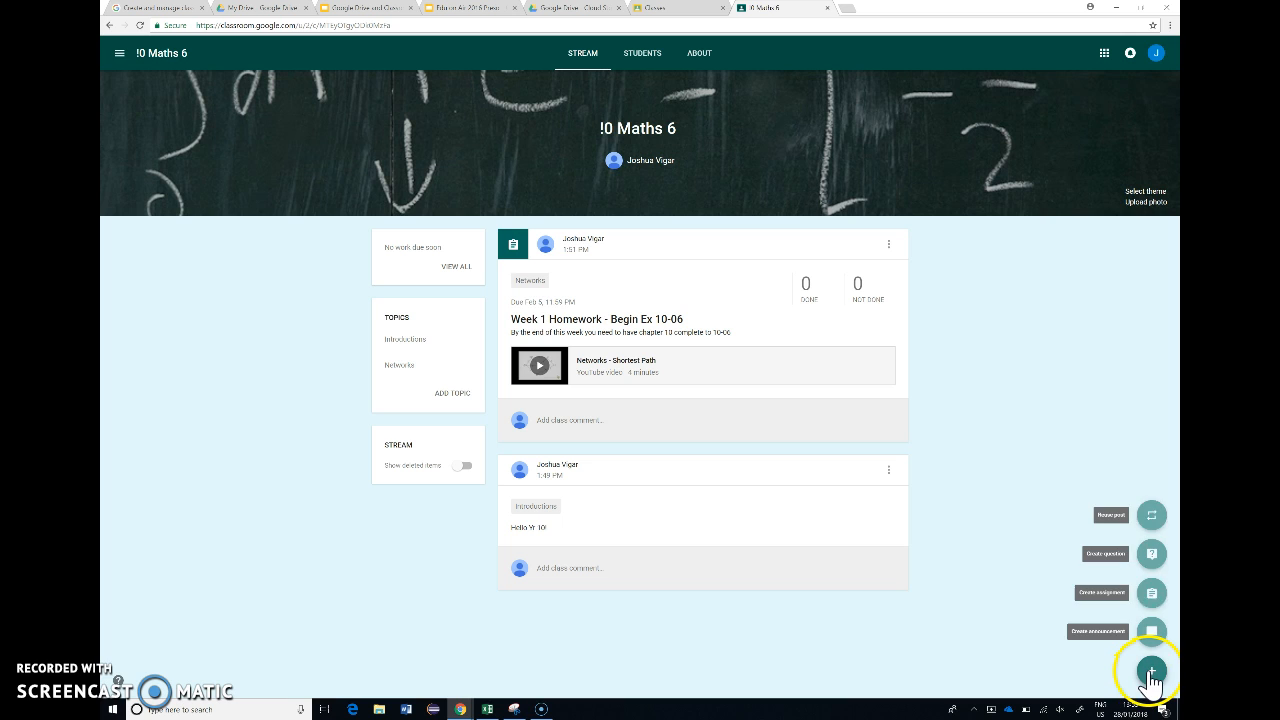
{"action": "left_click", "coordinate": [1151, 553]}
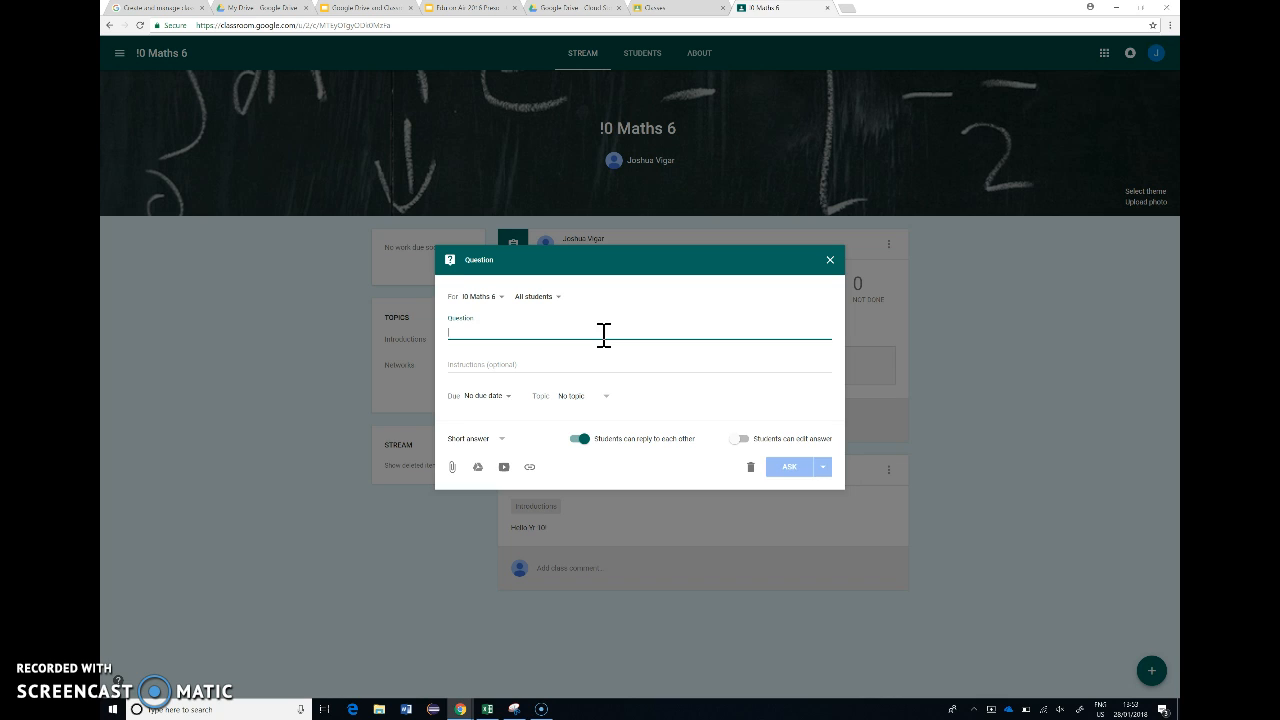
{"action": "type", "text": "Ho"}
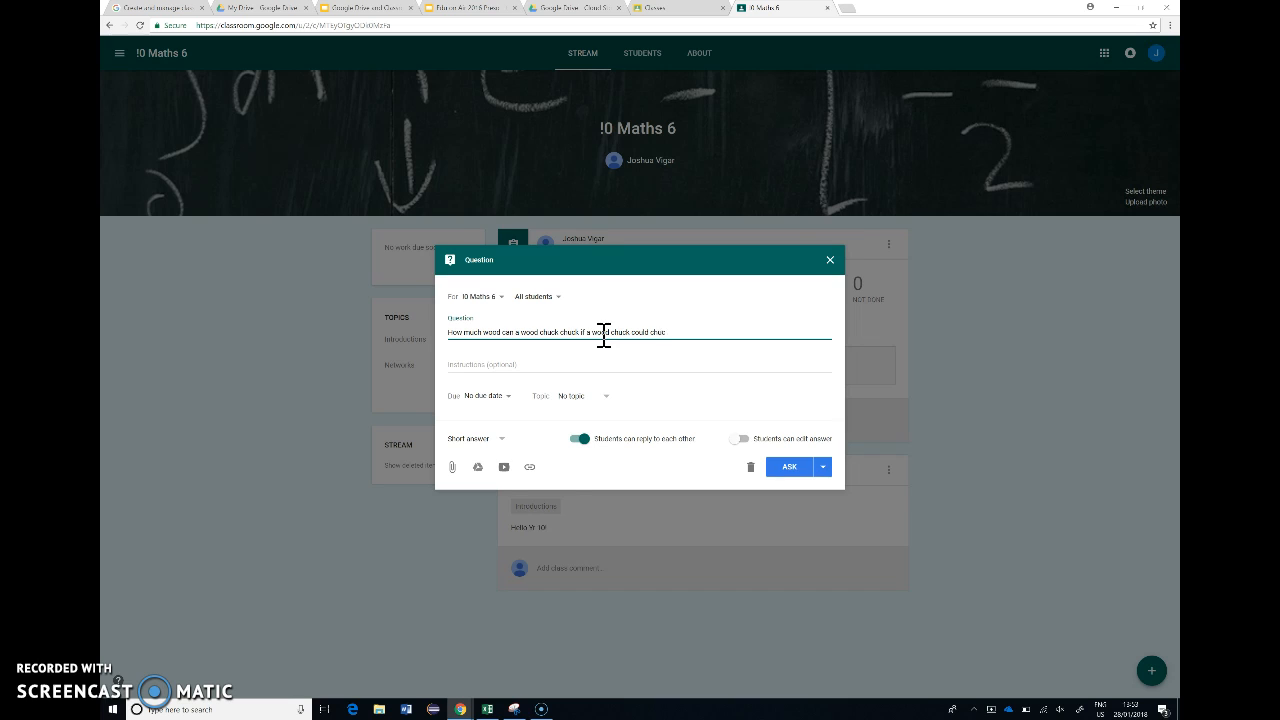
{"action": "type", "text": "k wood"}
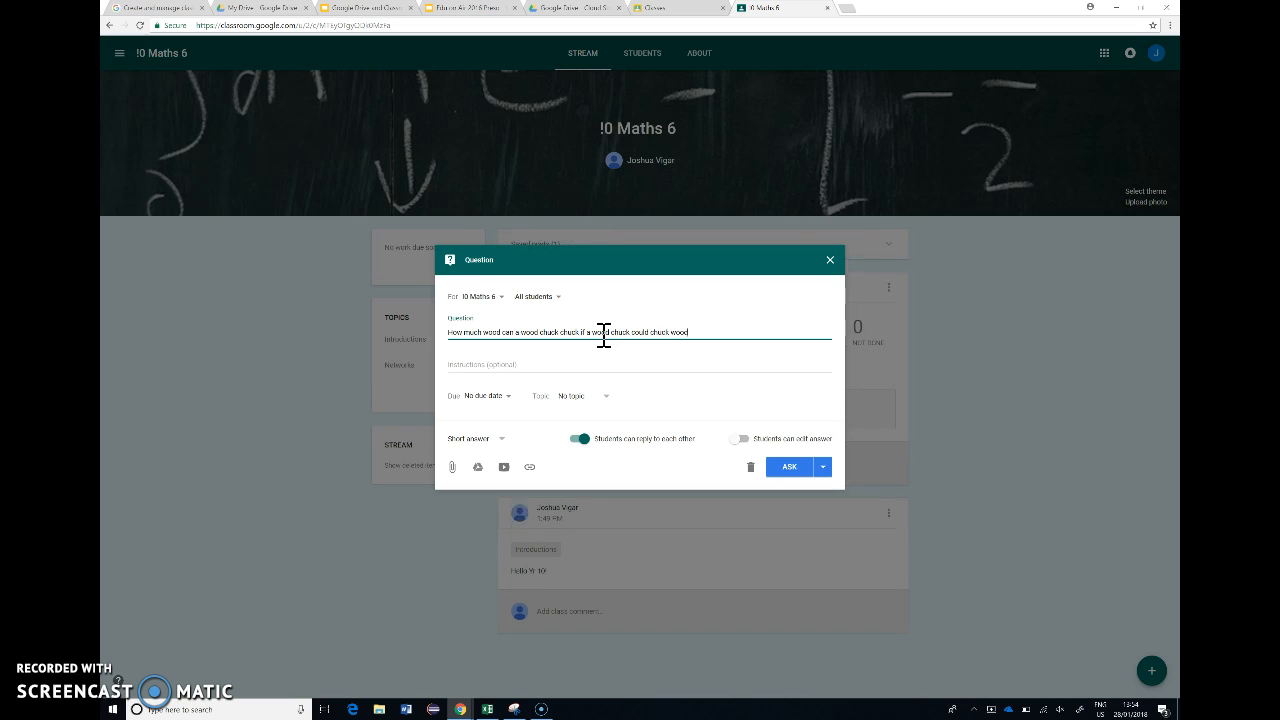
{"action": "left_click", "coordinate": [606, 366]}
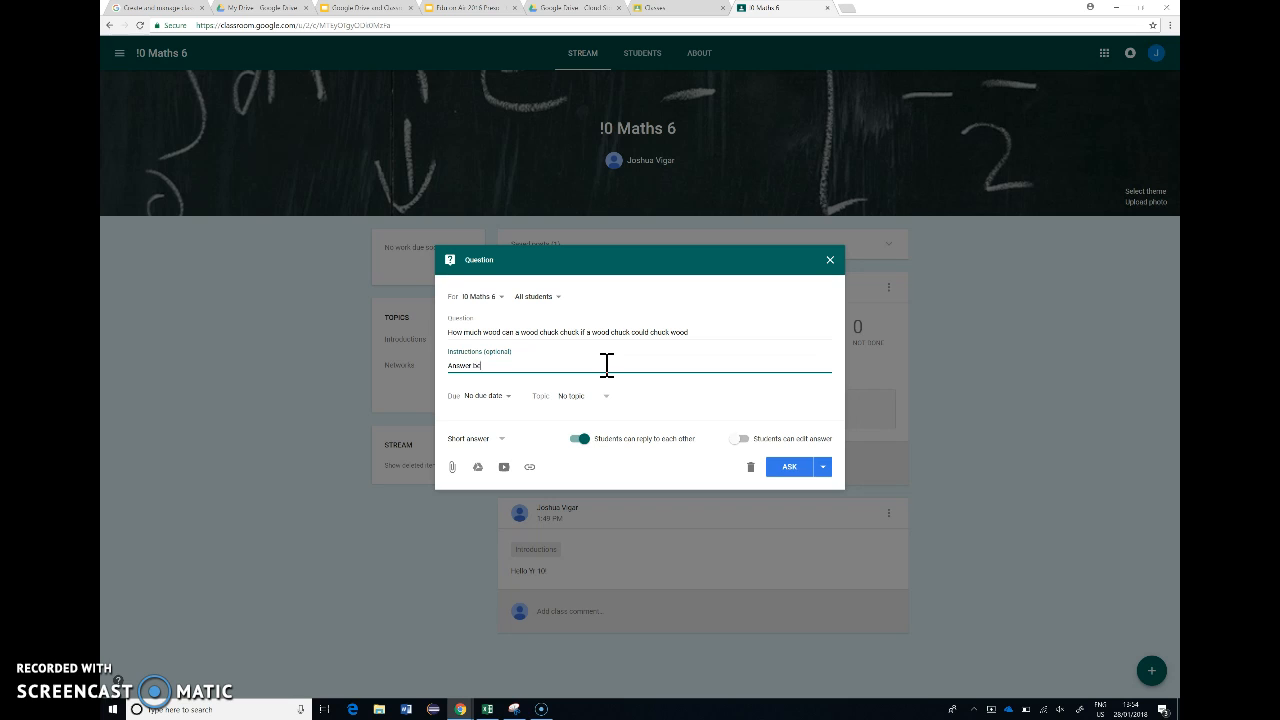
Assign the question to the Networks topic and set its due date to Jan 31, 2018
{"action": "left_click", "coordinate": [580, 401]}
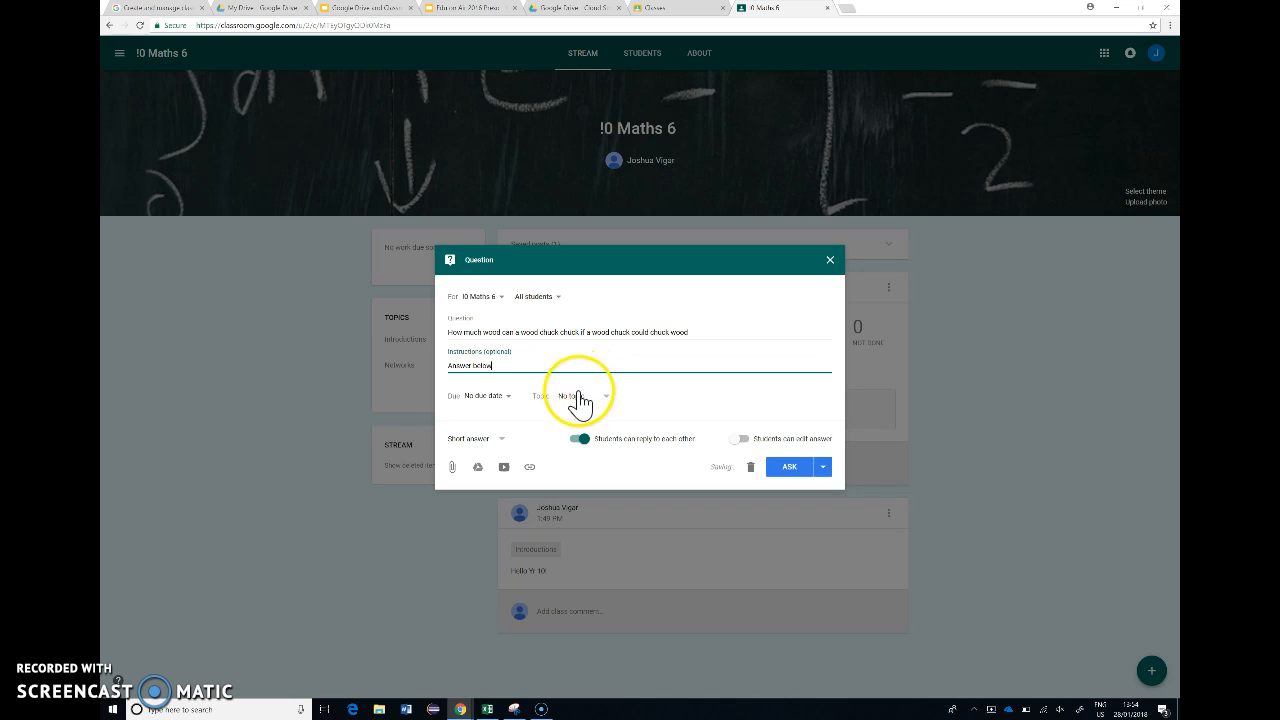
{"action": "left_click", "coordinate": [572, 466]}
{"action": "left_click", "coordinate": [495, 398]}
{"action": "left_click", "coordinate": [500, 437]}
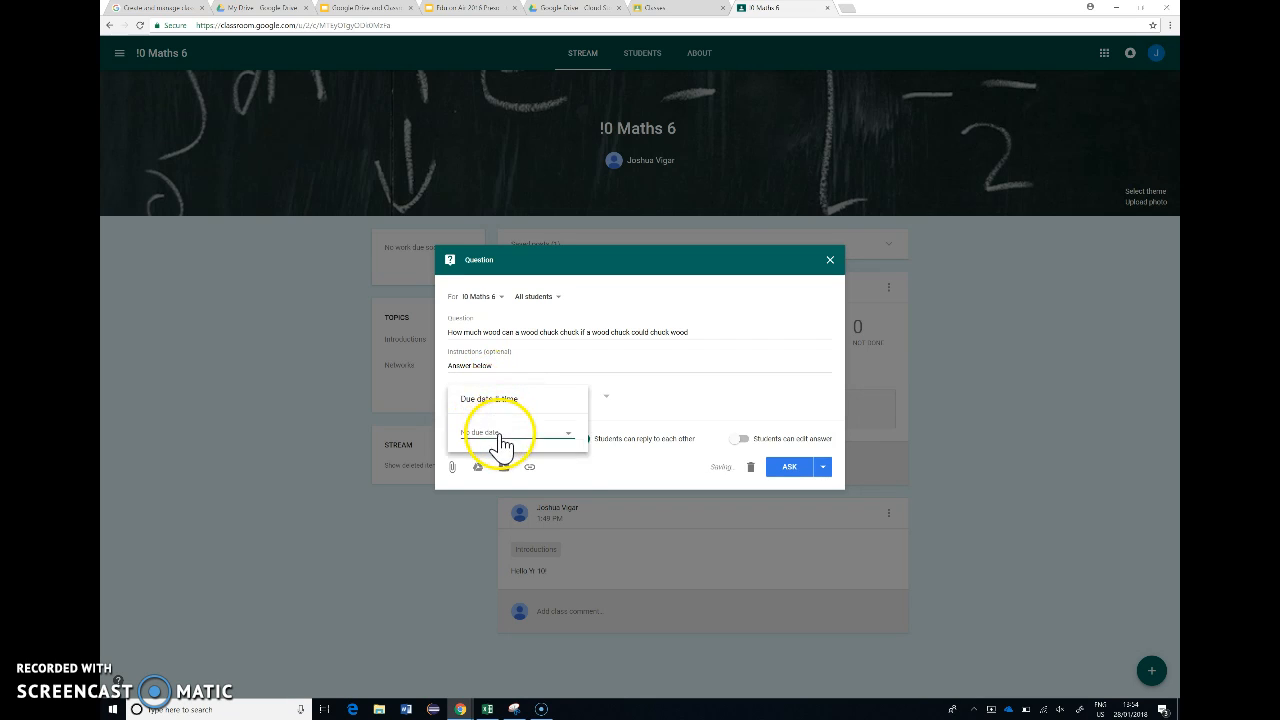
{"action": "left_click", "coordinate": [522, 549]}
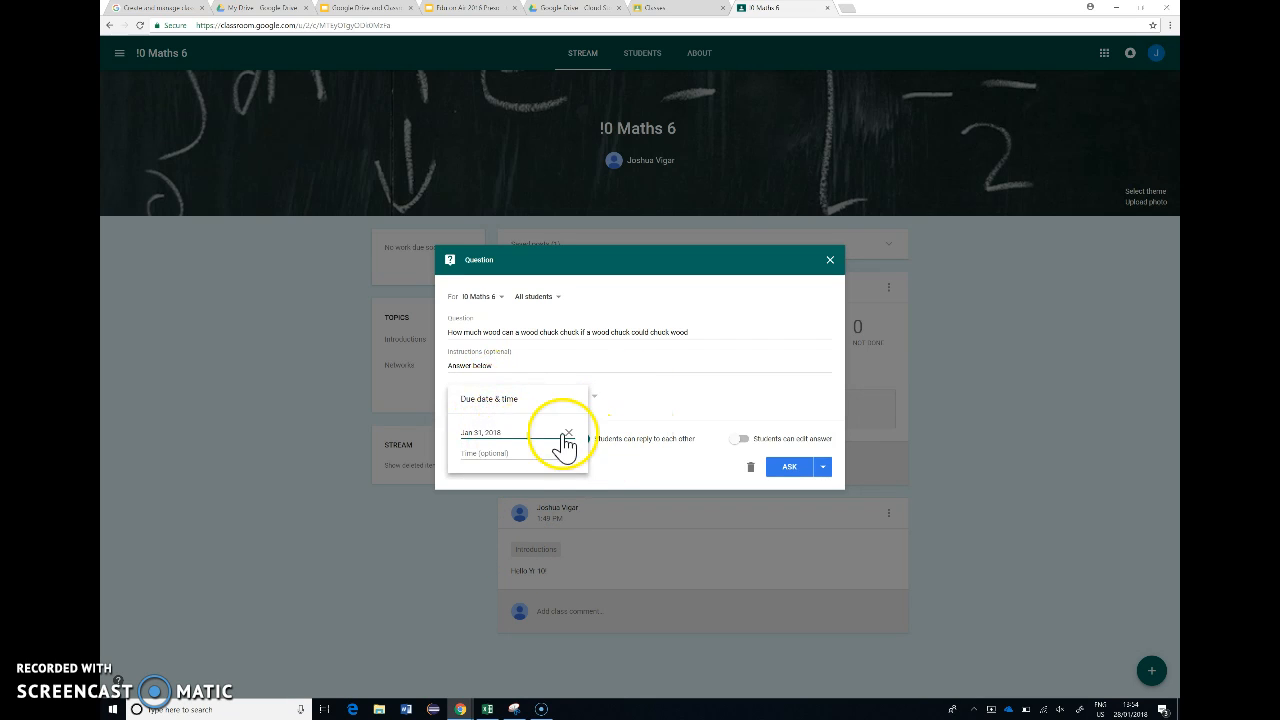
{"action": "left_click", "coordinate": [554, 456]}
{"action": "left_click", "coordinate": [660, 398]}
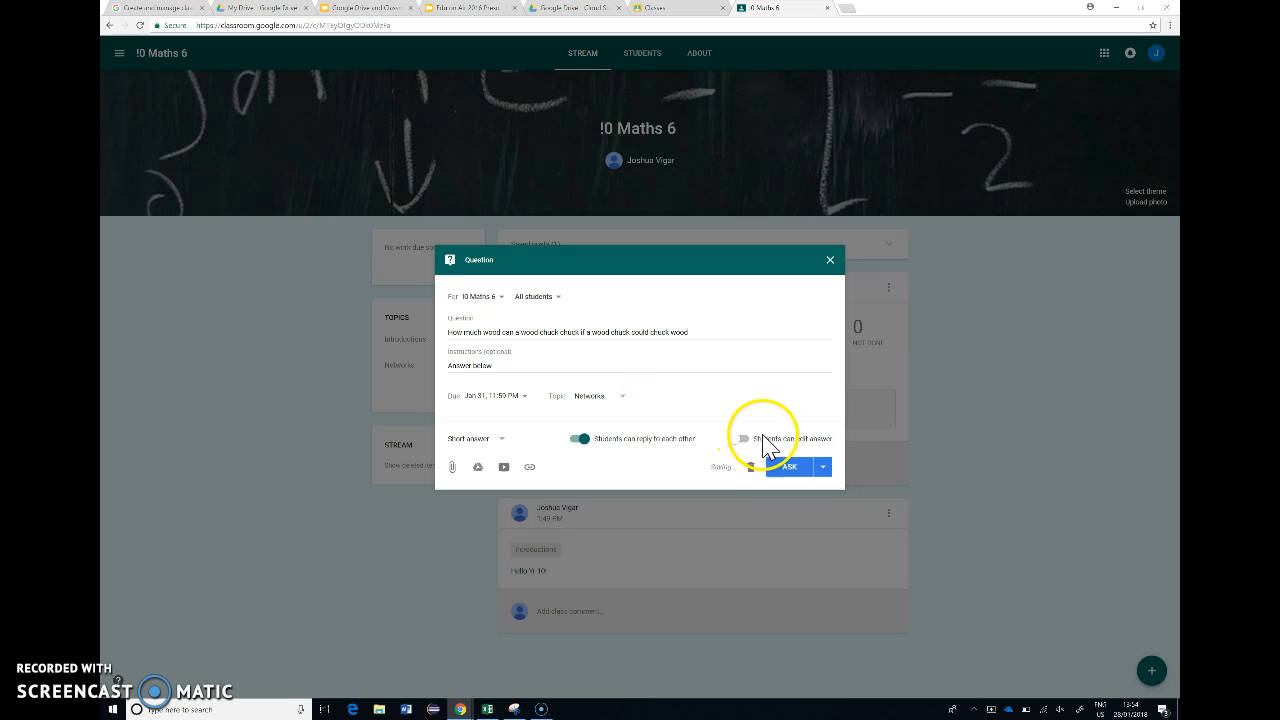
Make the question multiple choice with the options 1, 4, 42 and "need more information", and publish it to the class
{"action": "left_click", "coordinate": [496, 440]}
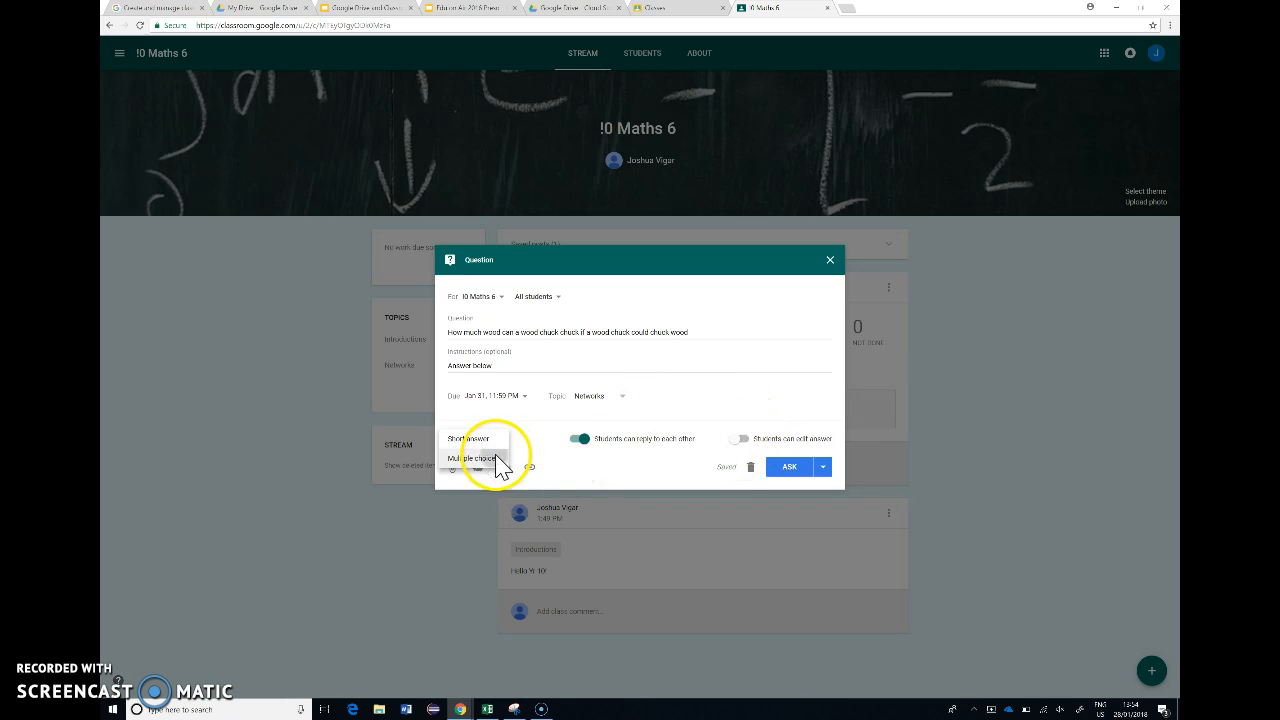
{"action": "left_click", "coordinate": [496, 458]}
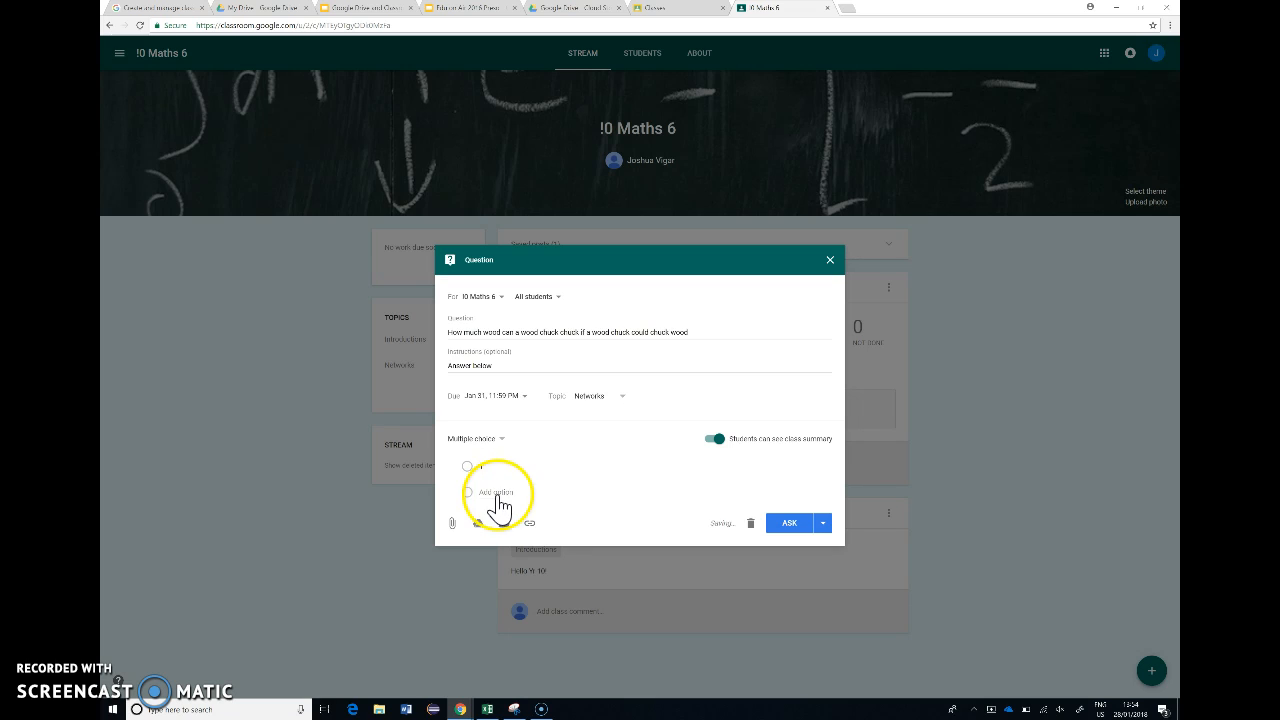
{"action": "left_click", "coordinate": [497, 493]}
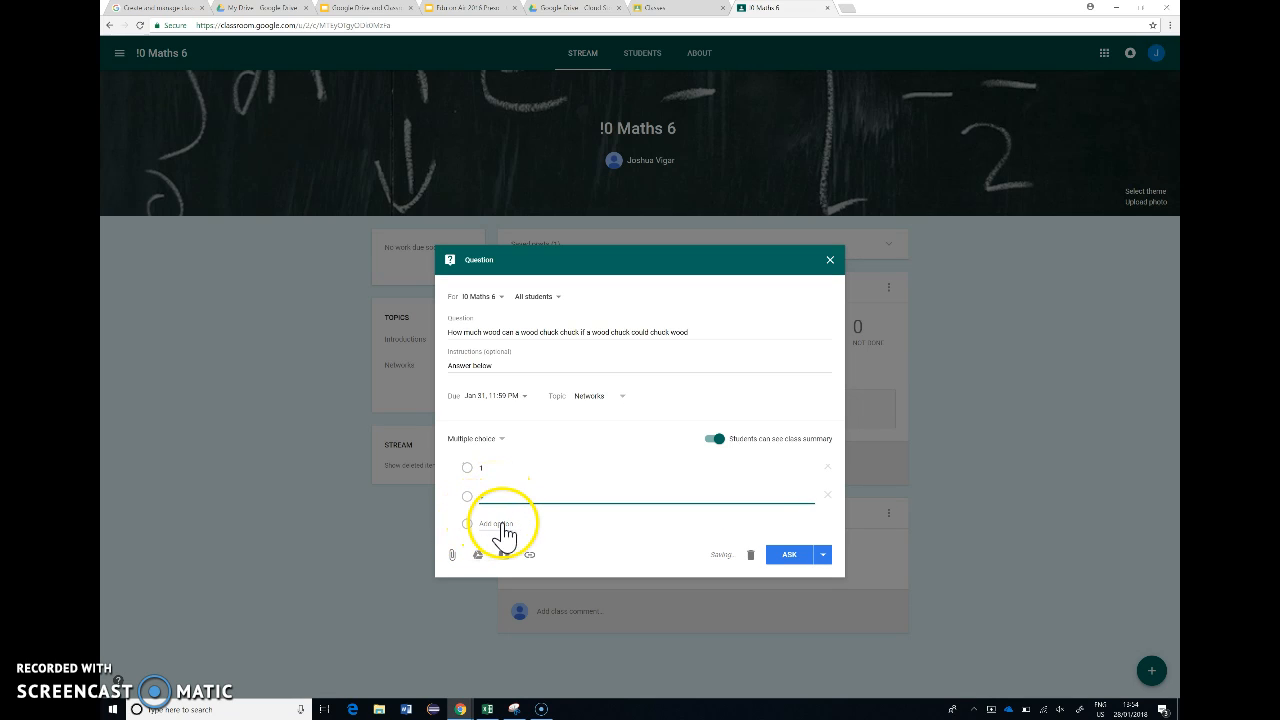
{"action": "left_click", "coordinate": [497, 523]}
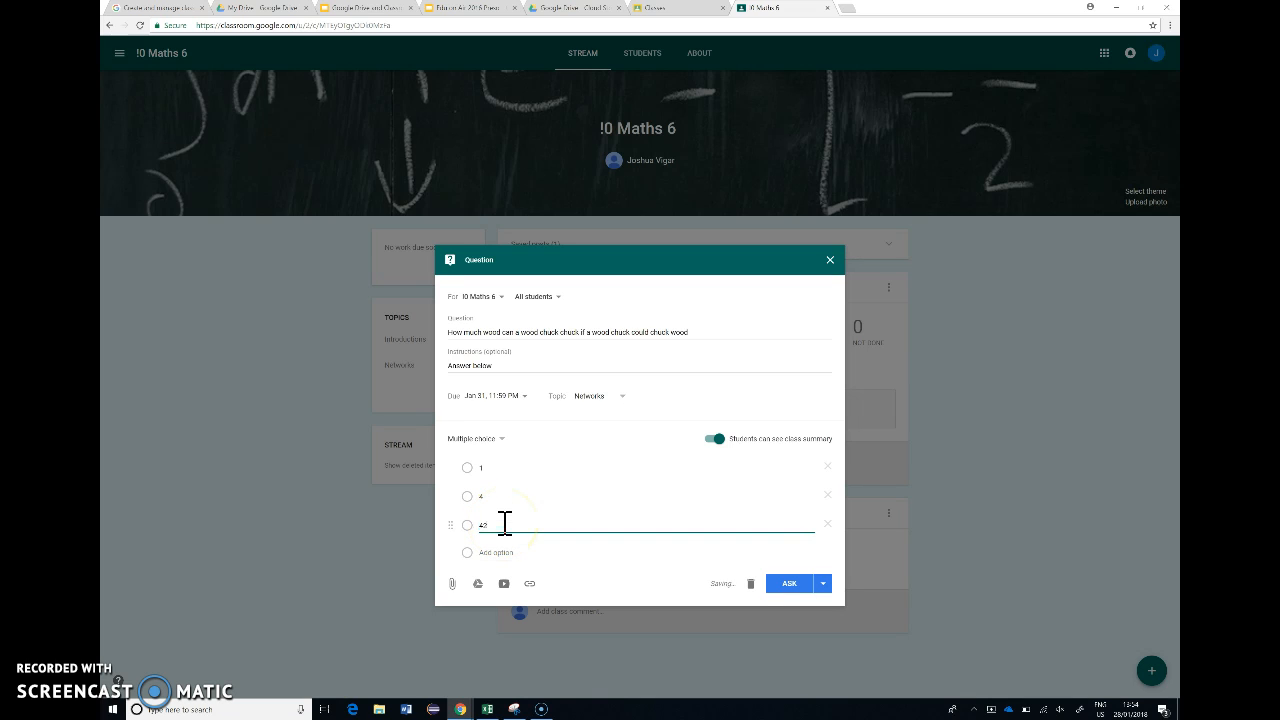
{"action": "left_click", "coordinate": [497, 552]}
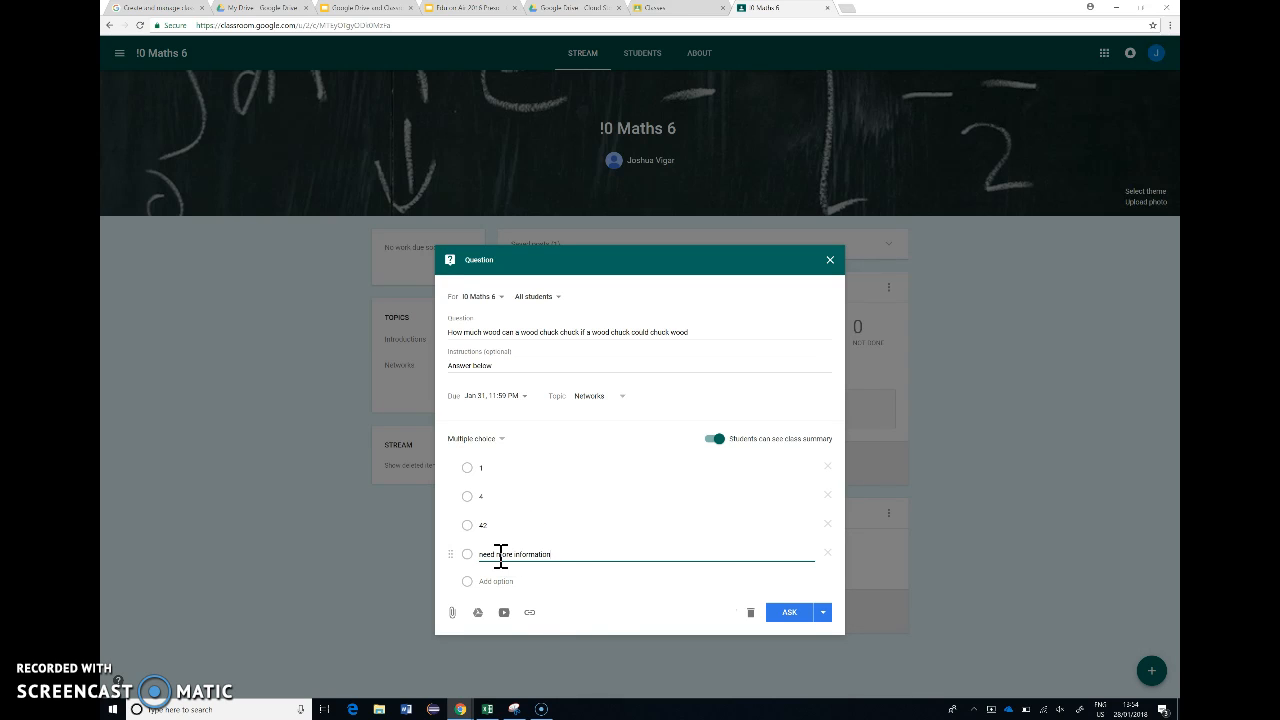
{"action": "left_click", "coordinate": [792, 612]}
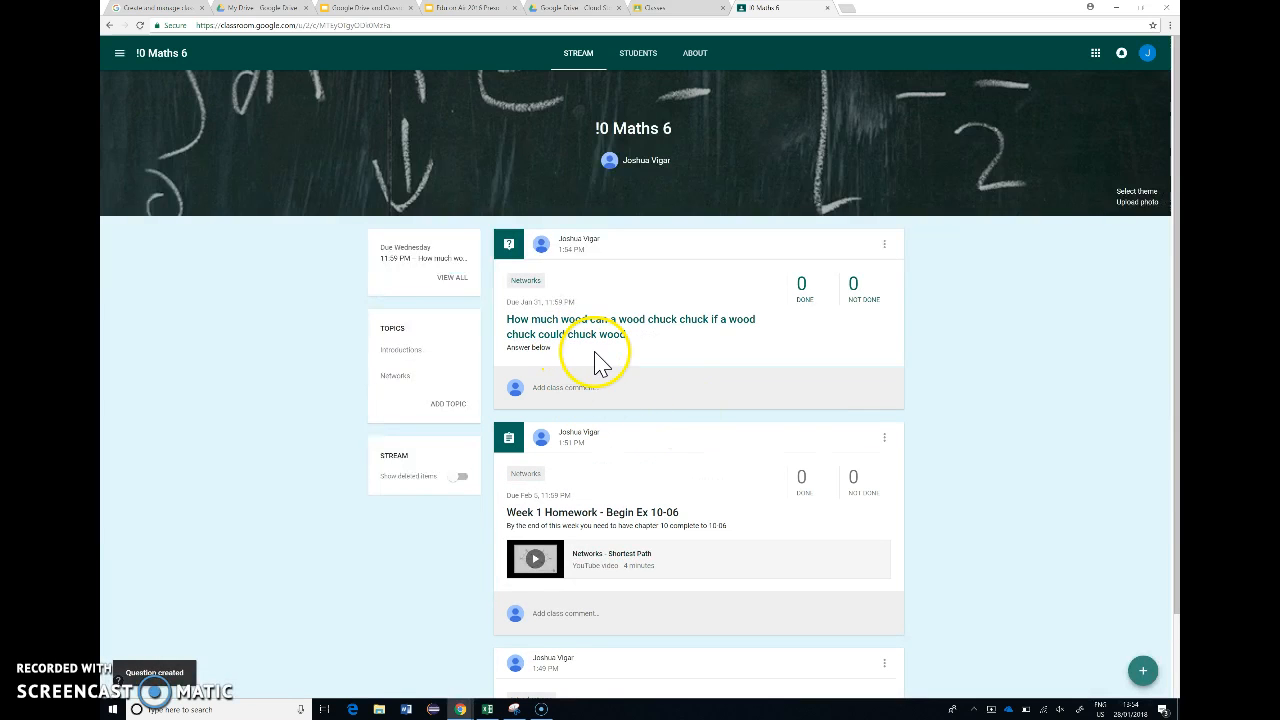
Change the wood chuck question's point value to 1 on its student answers page and return to the class stream
{"action": "left_click", "coordinate": [609, 386]}
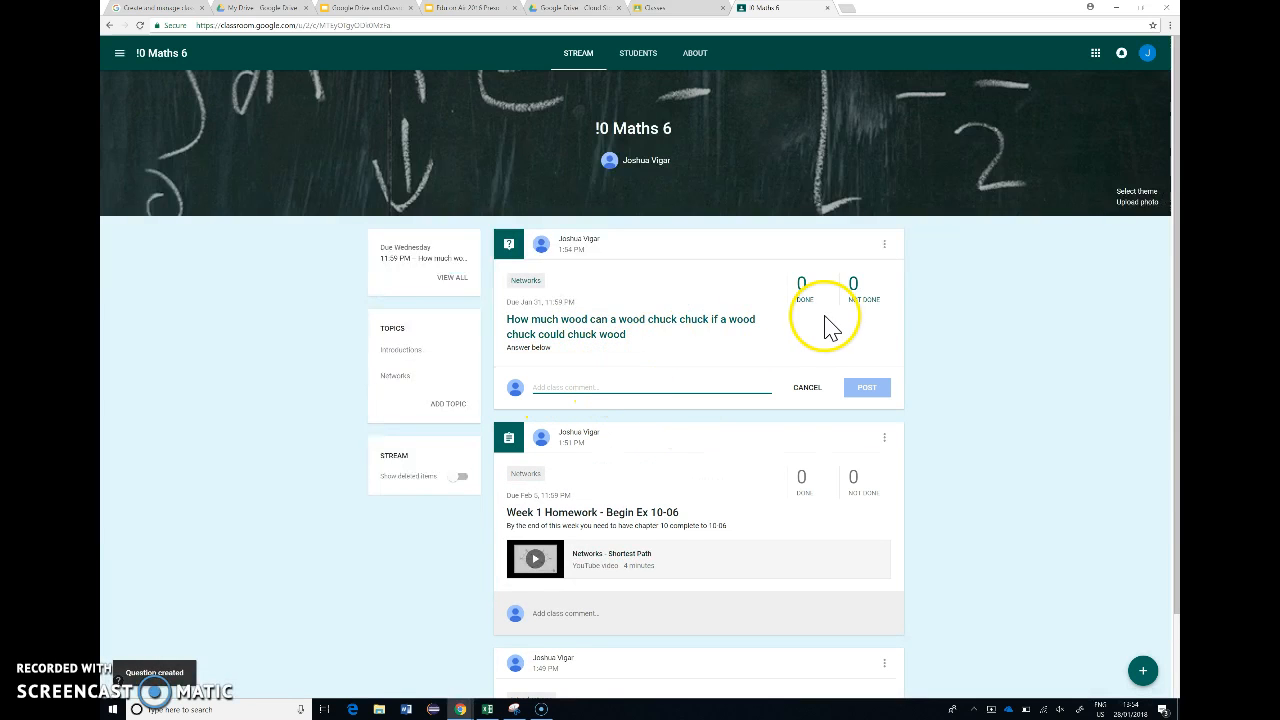
{"action": "left_click", "coordinate": [658, 332]}
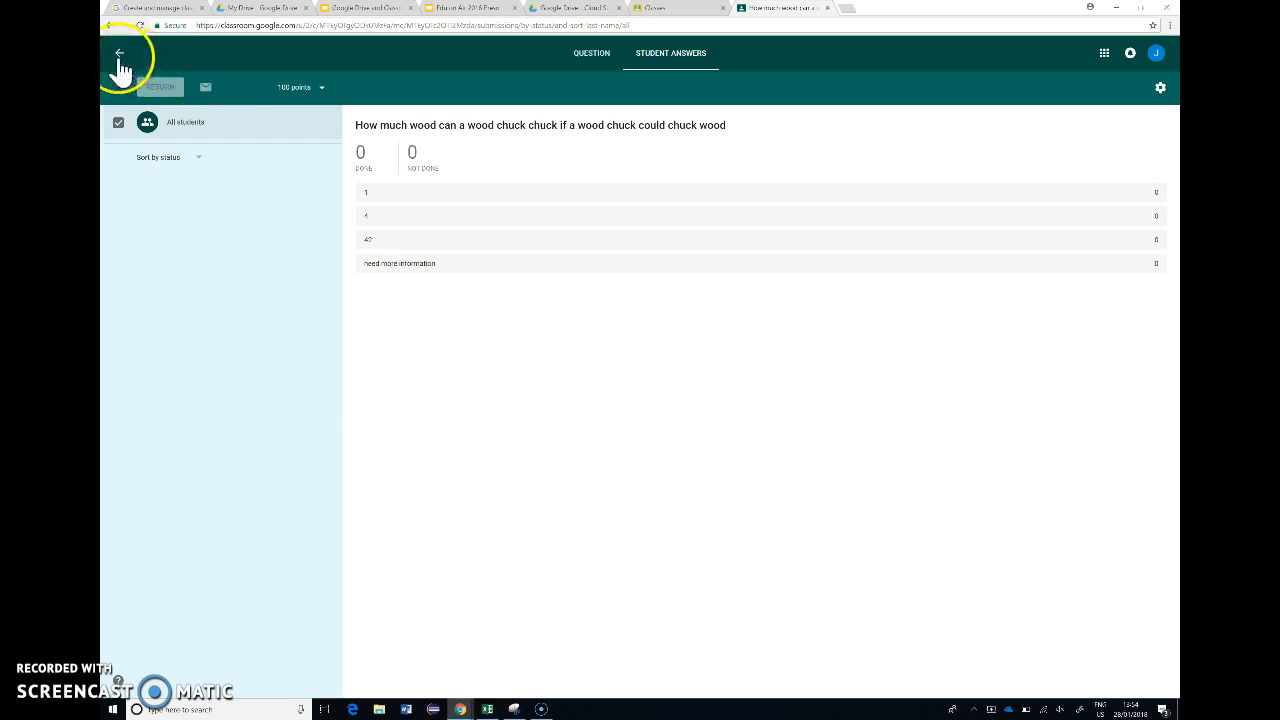
{"action": "left_click", "coordinate": [305, 88]}
{"action": "key", "text": "Return"}
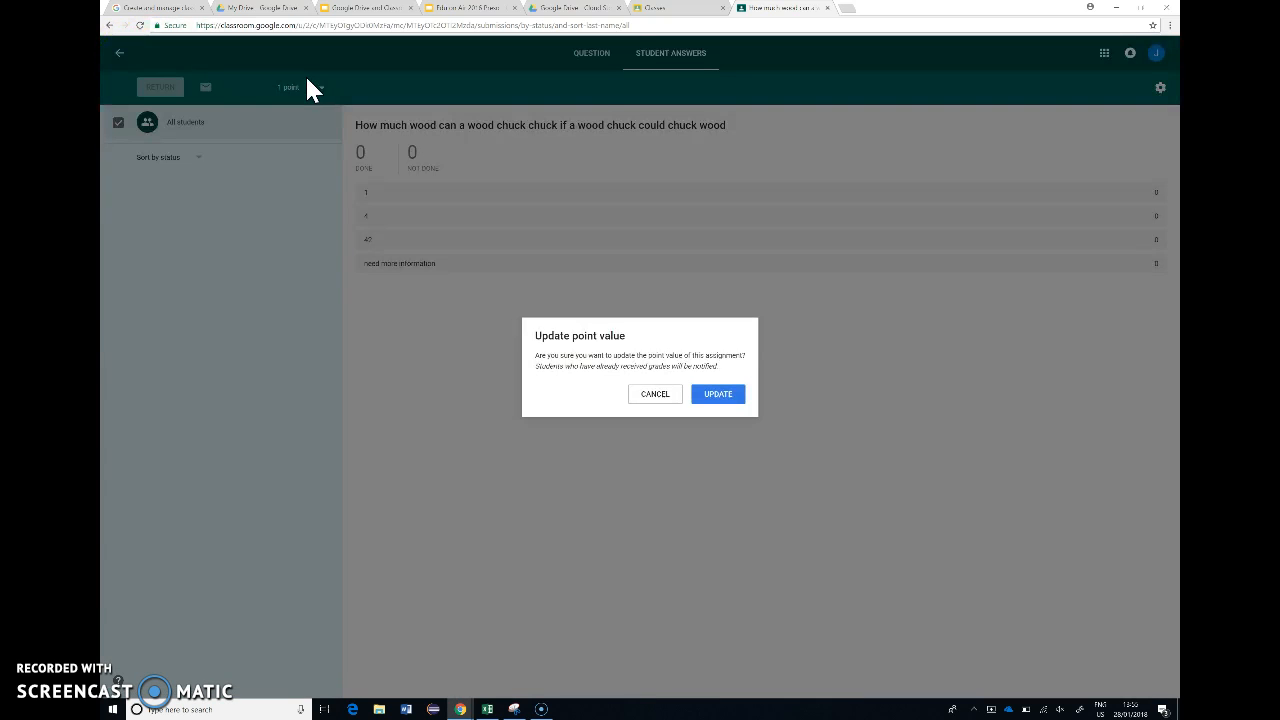
{"action": "left_click", "coordinate": [712, 395]}
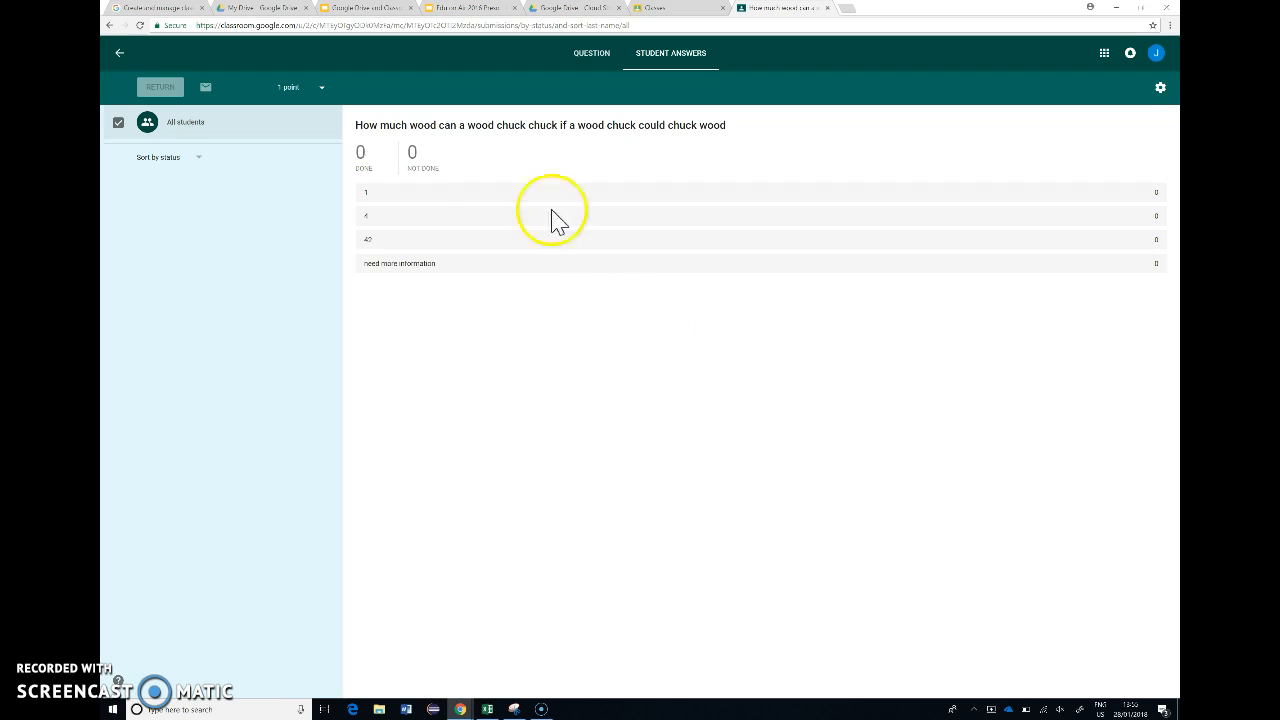
{"action": "left_click", "coordinate": [120, 55]}
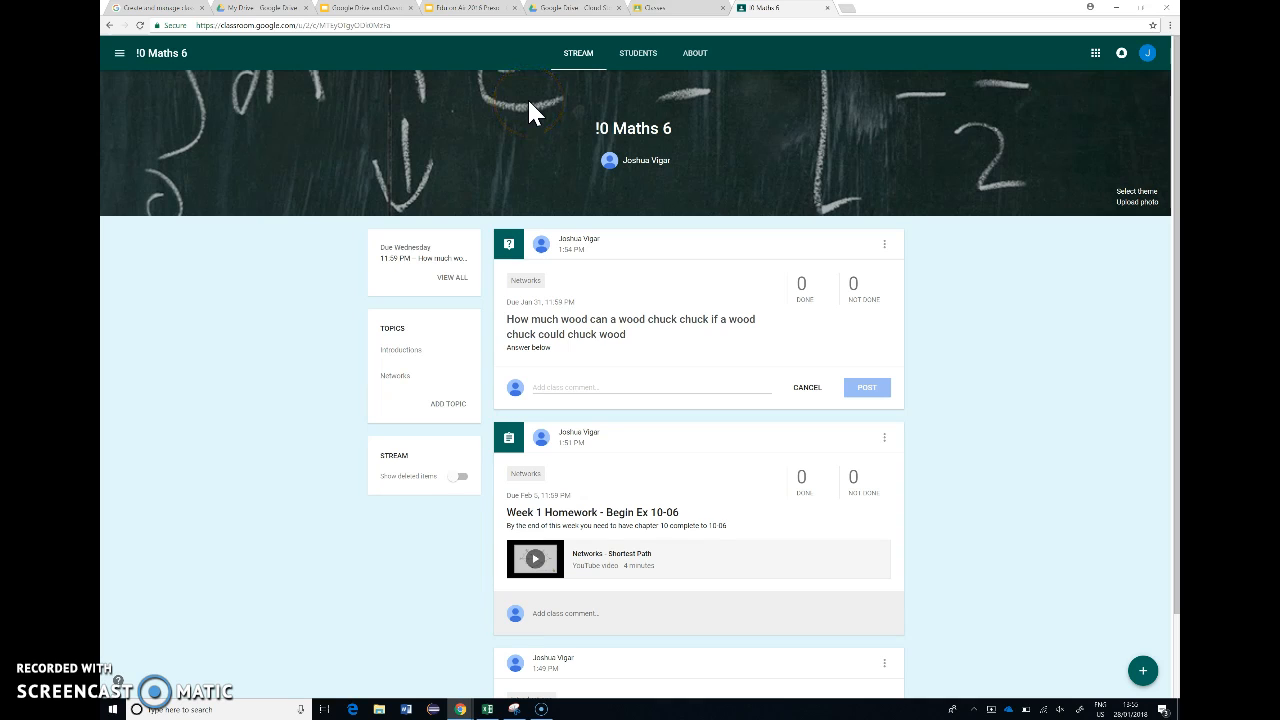
Reuse the "Perimeter - Notes" post from the 10 Maths 3 class as an announcement in this class
{"action": "scroll", "coordinate": [527, 97], "scroll_direction": "down", "scroll_amount": 1}
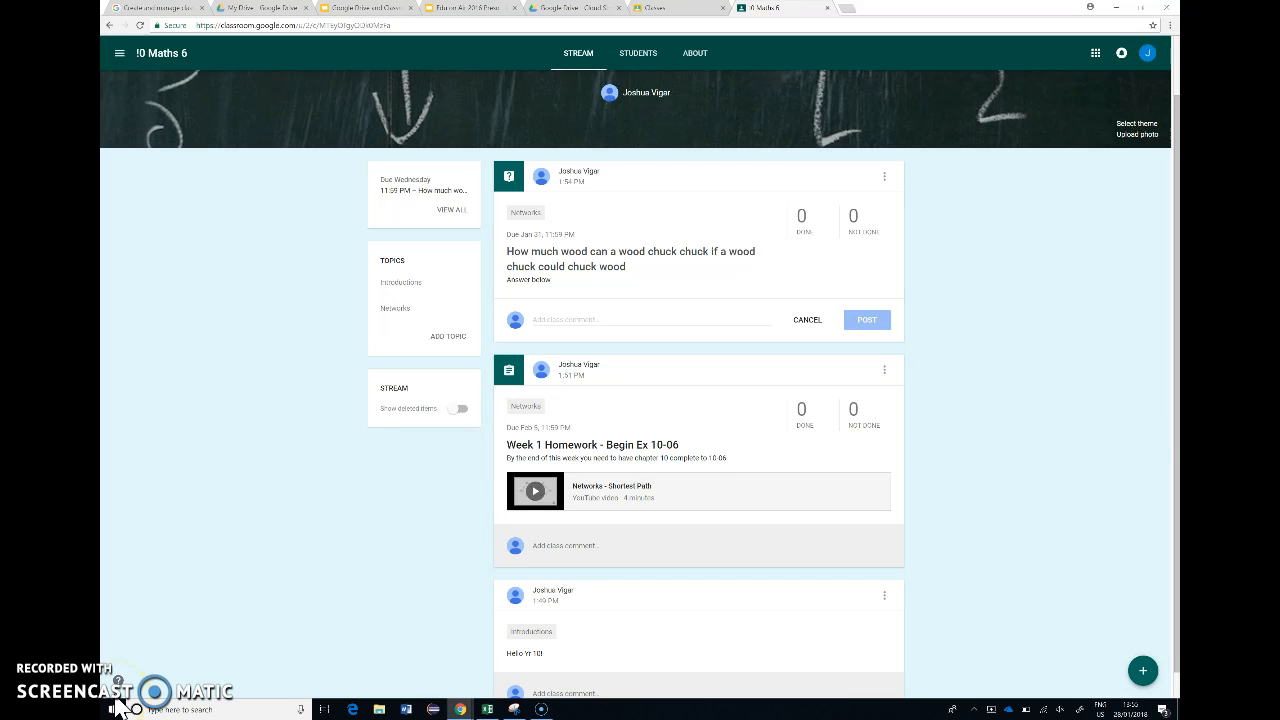
{"action": "scroll", "coordinate": [291, 391], "scroll_direction": "down", "scroll_amount": 1}
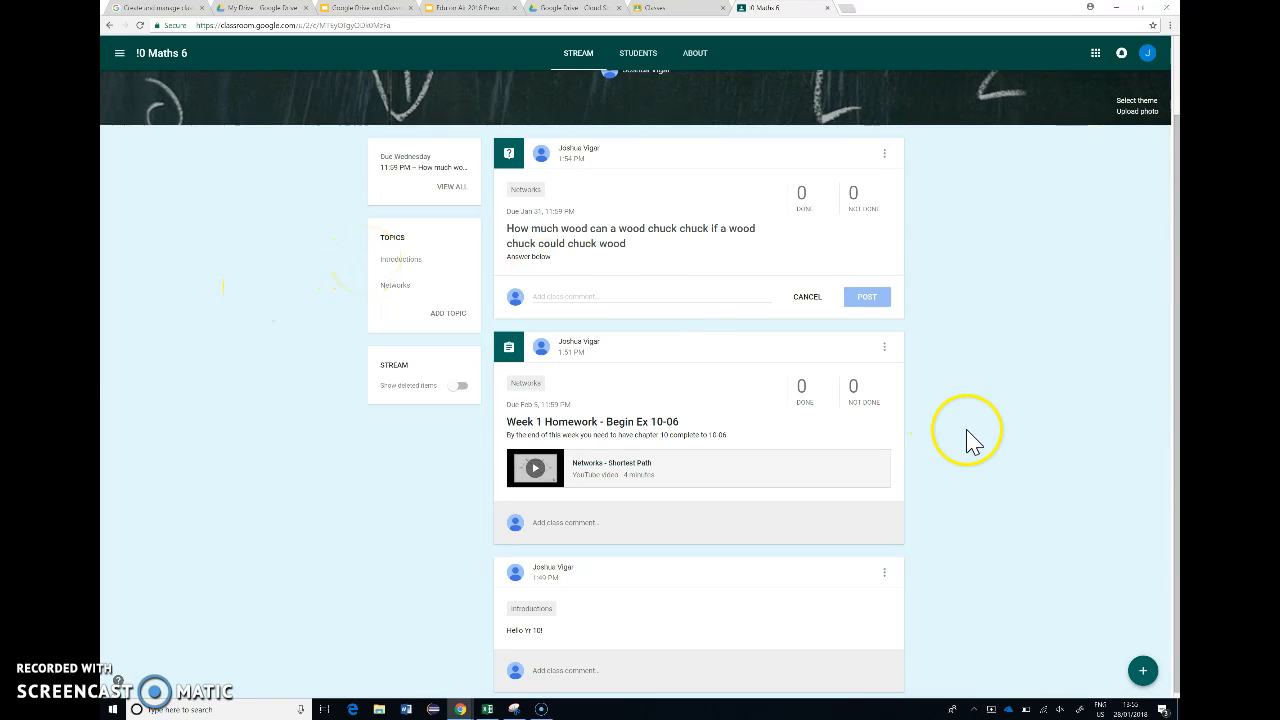
{"action": "mouse_move", "coordinate": [1143, 672]}
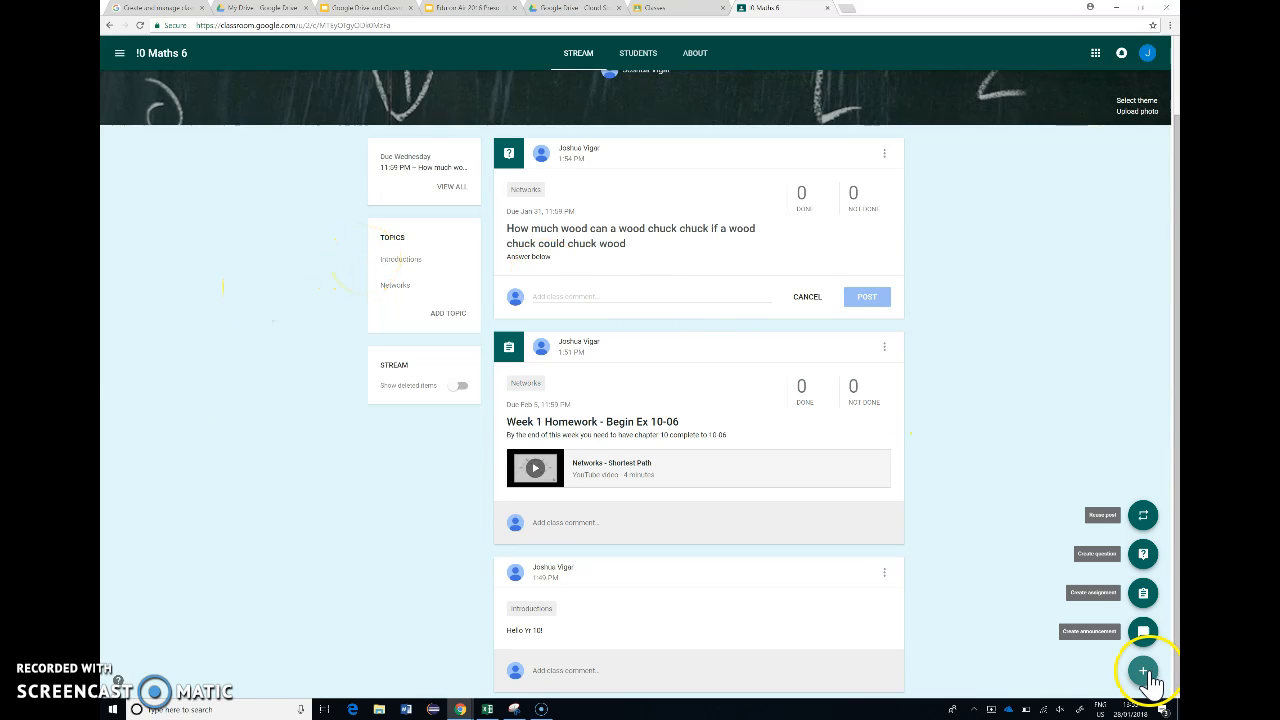
{"action": "left_click", "coordinate": [1144, 515]}
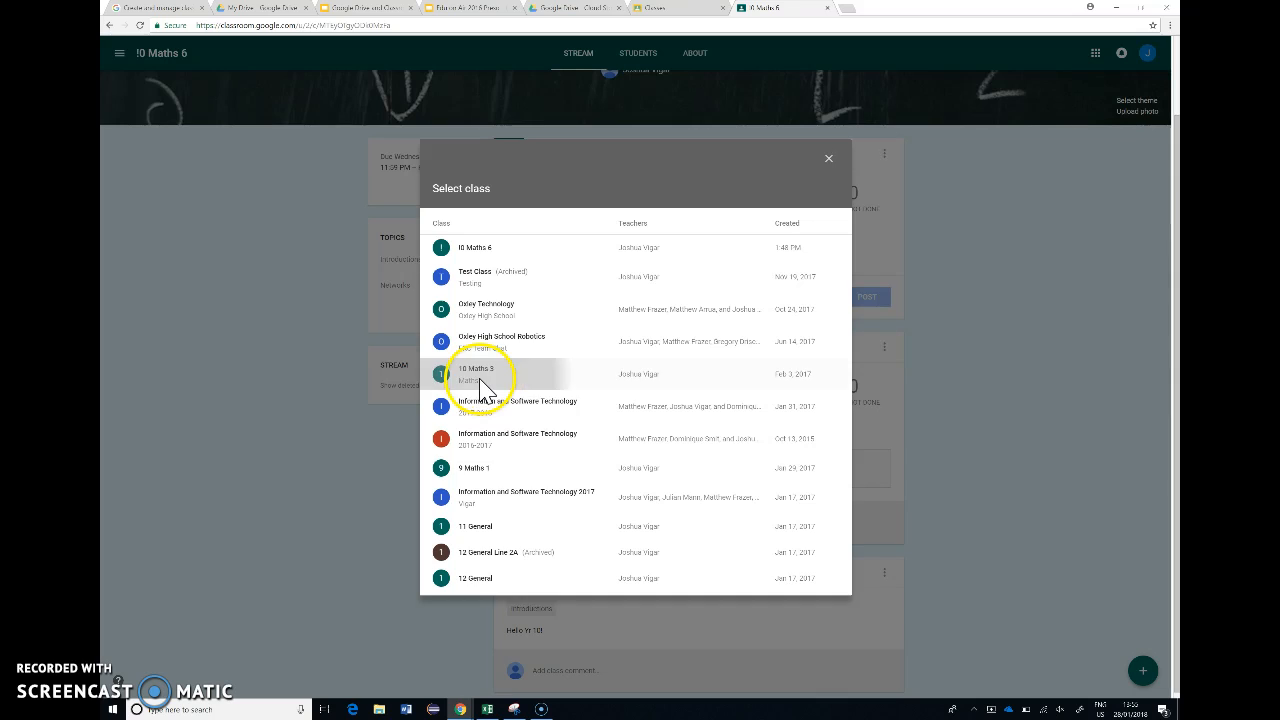
{"action": "left_click", "coordinate": [480, 380]}
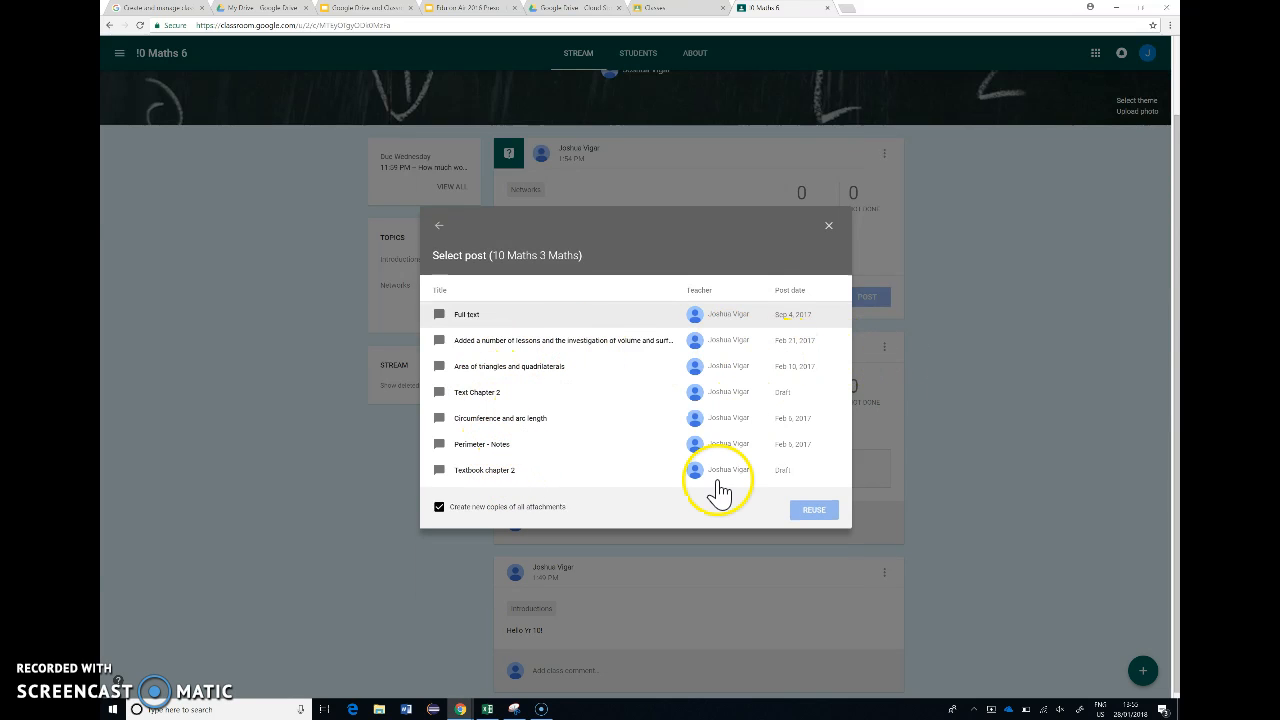
{"action": "left_click", "coordinate": [490, 446]}
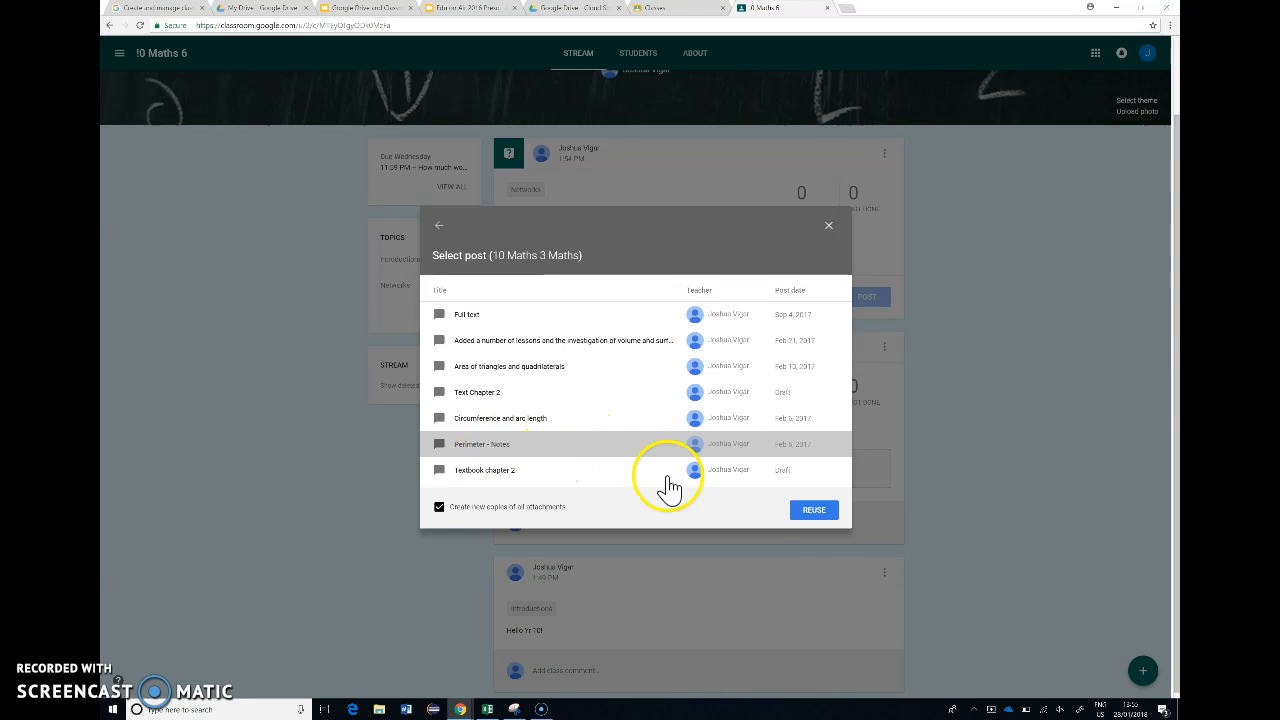
{"action": "left_click", "coordinate": [814, 512]}
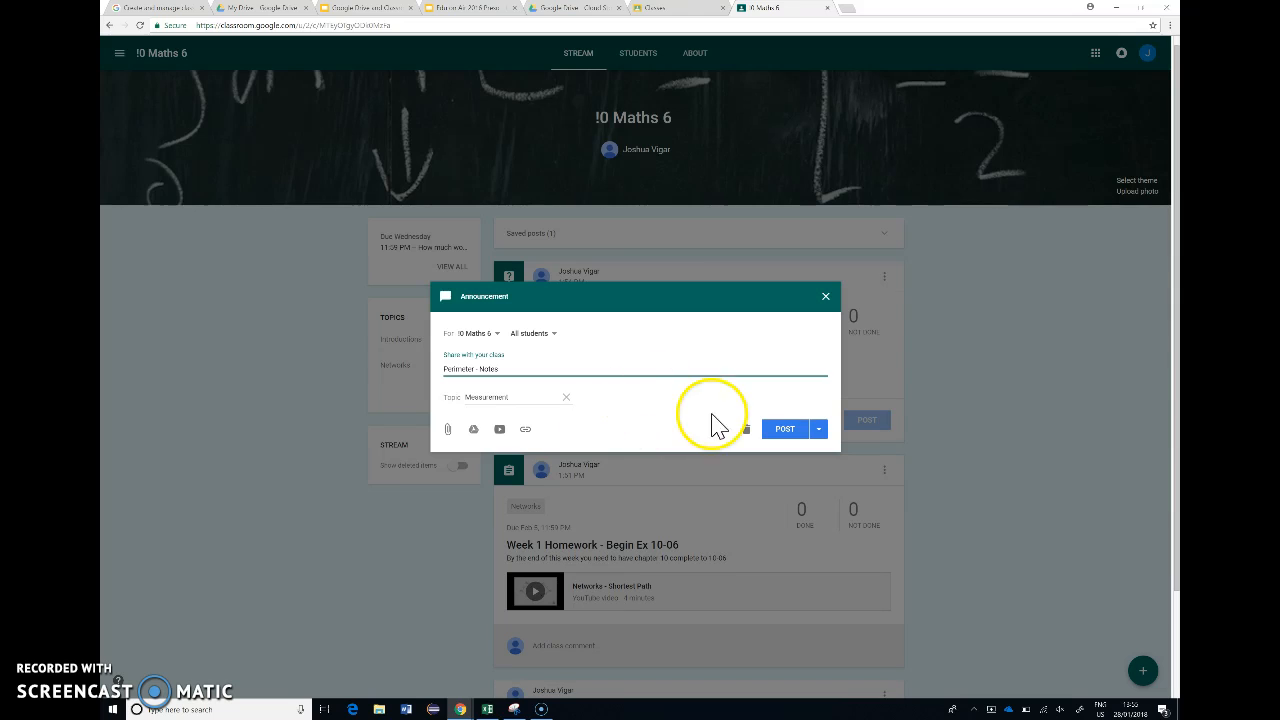
{"action": "left_click", "coordinate": [785, 430]}
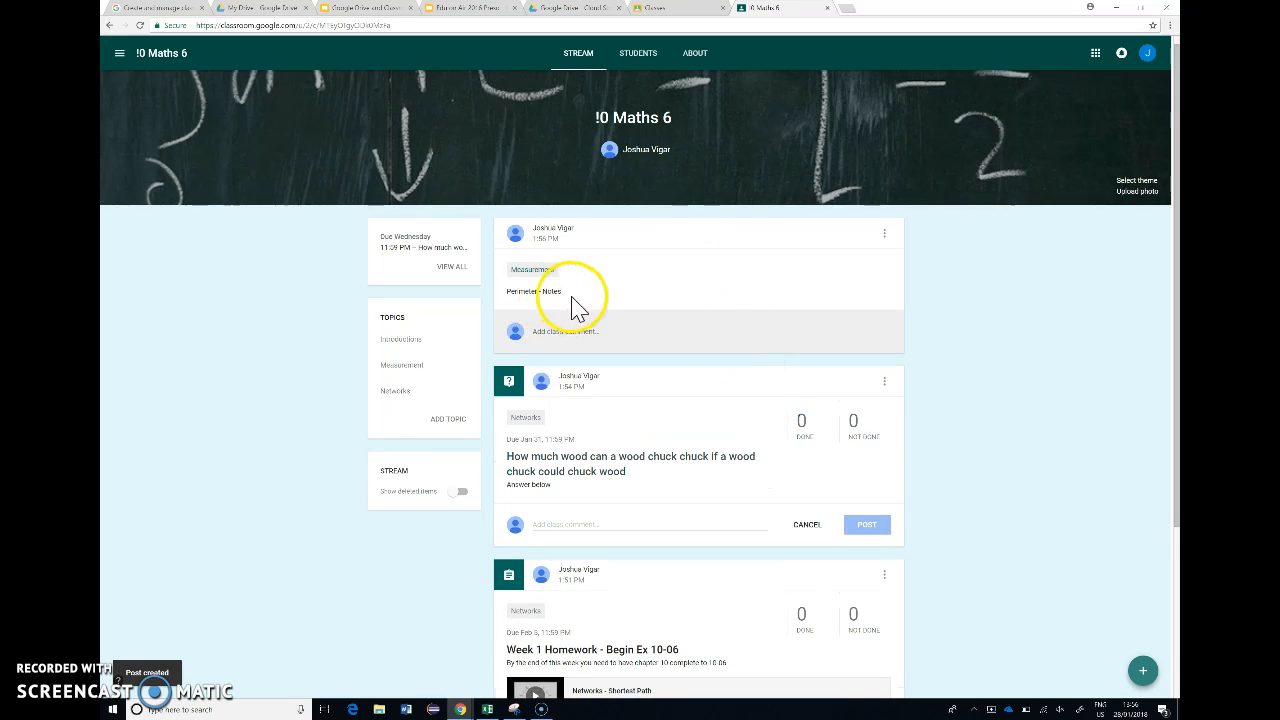
Delete the "Perimeter - Notes" announcement from the class stream
{"action": "left_click", "coordinate": [884, 236]}
{"action": "left_click", "coordinate": [858, 318]}
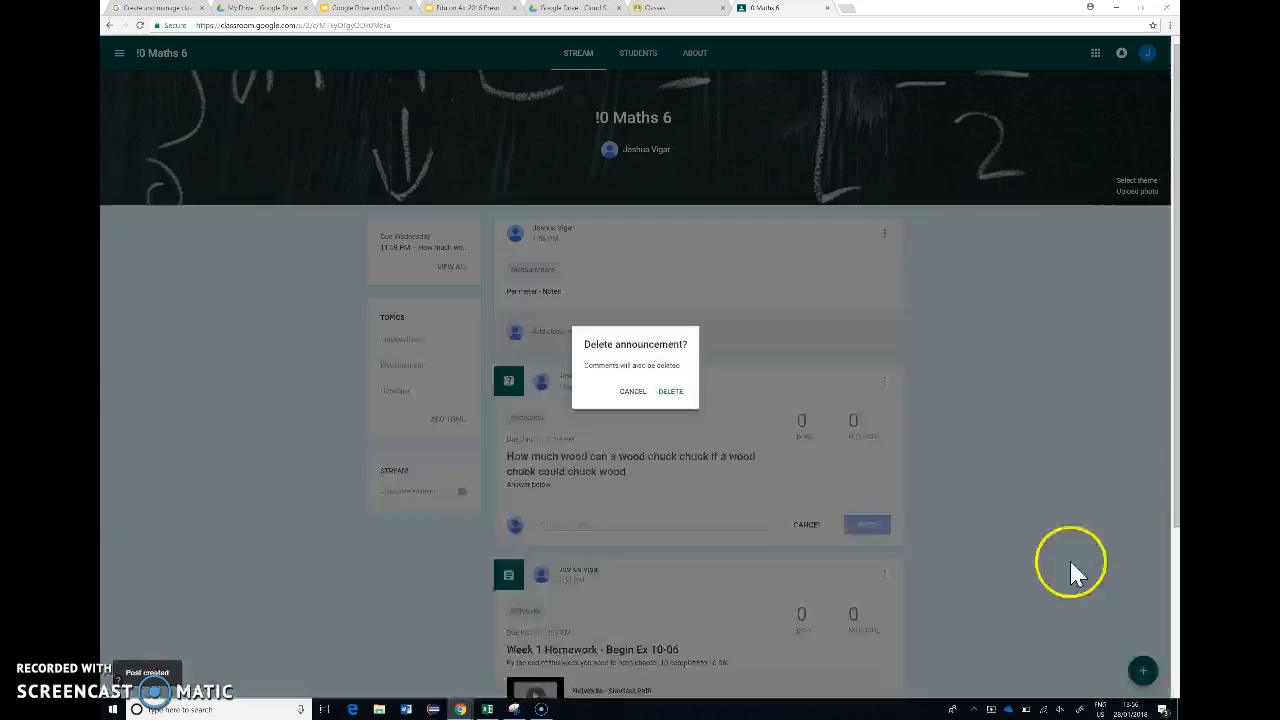
{"action": "left_click", "coordinate": [678, 400]}
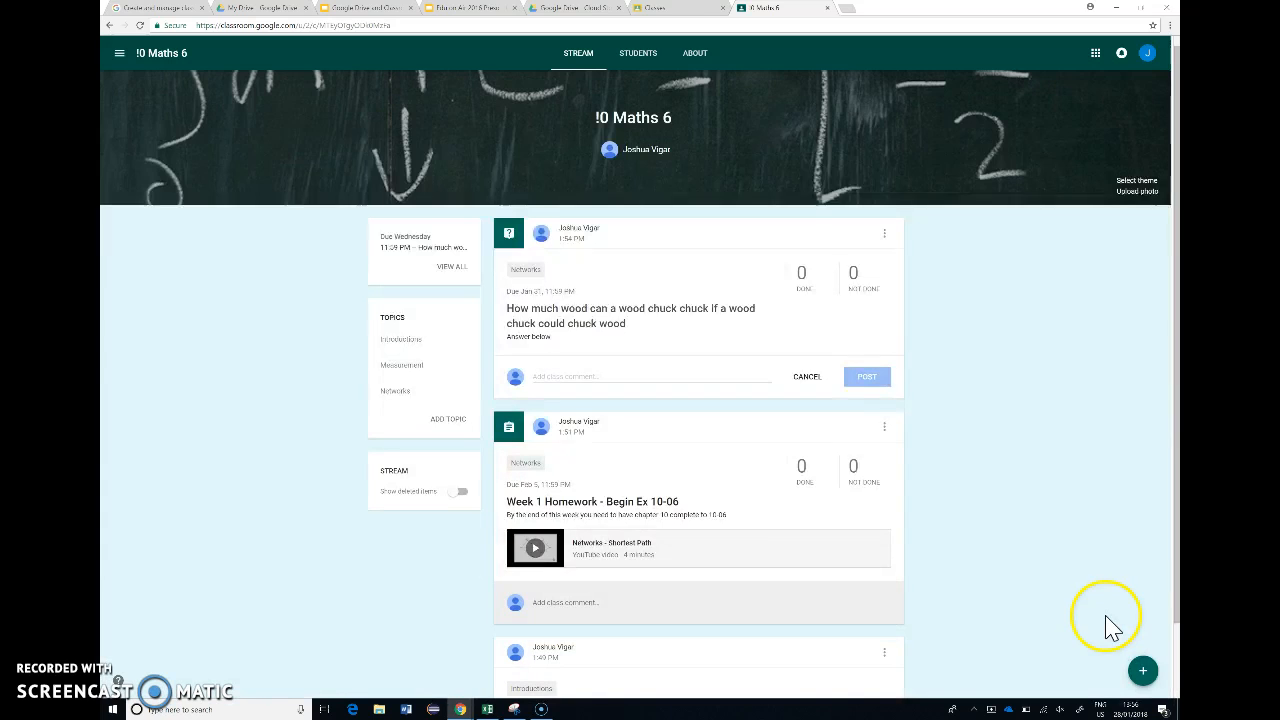
Reuse the "A Brief History of the Internet" assignment from the Information and Software Technology 2017-2018 class, with new copies of all attachments
{"action": "mouse_move", "coordinate": [1143, 668]}
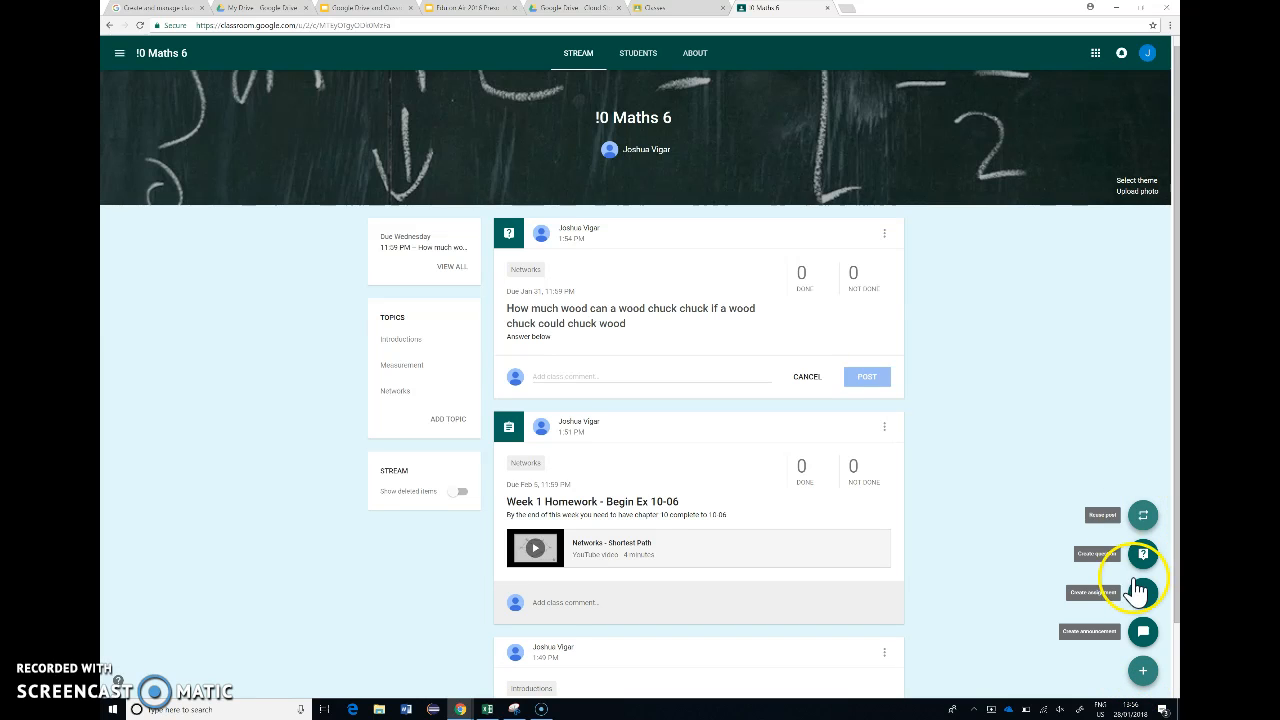
{"action": "left_click", "coordinate": [1143, 515]}
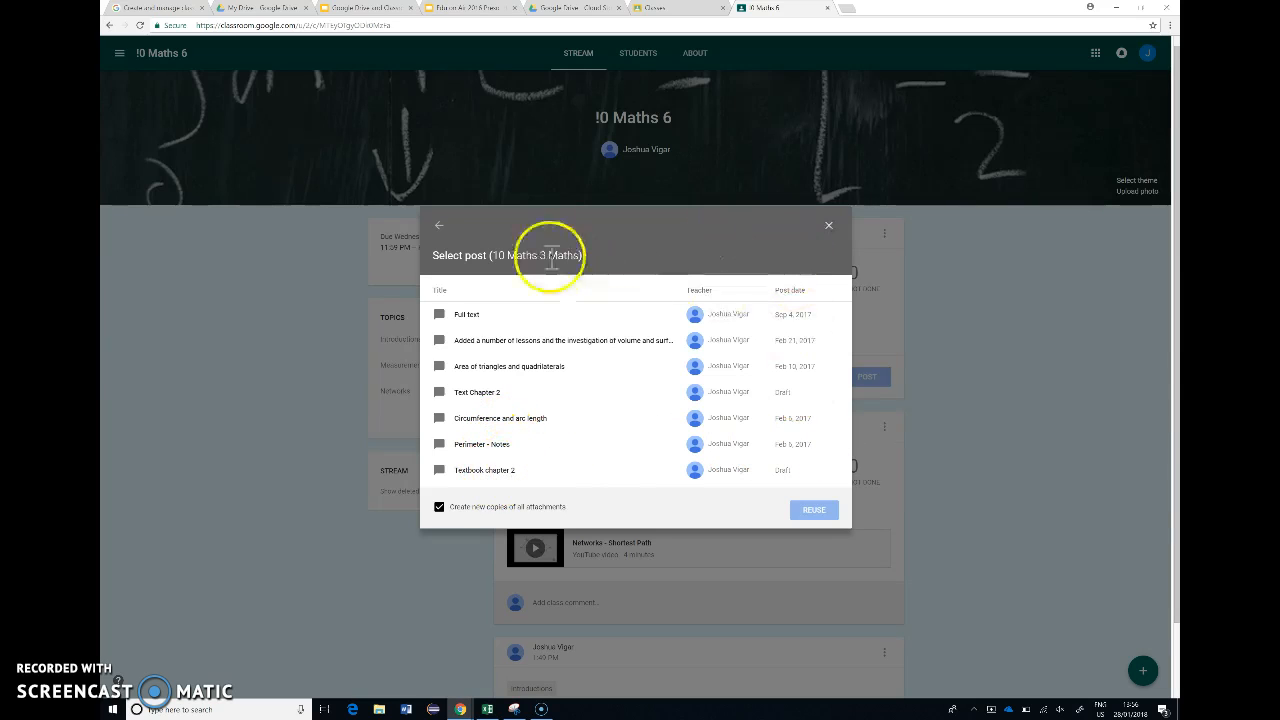
{"action": "left_click", "coordinate": [433, 226]}
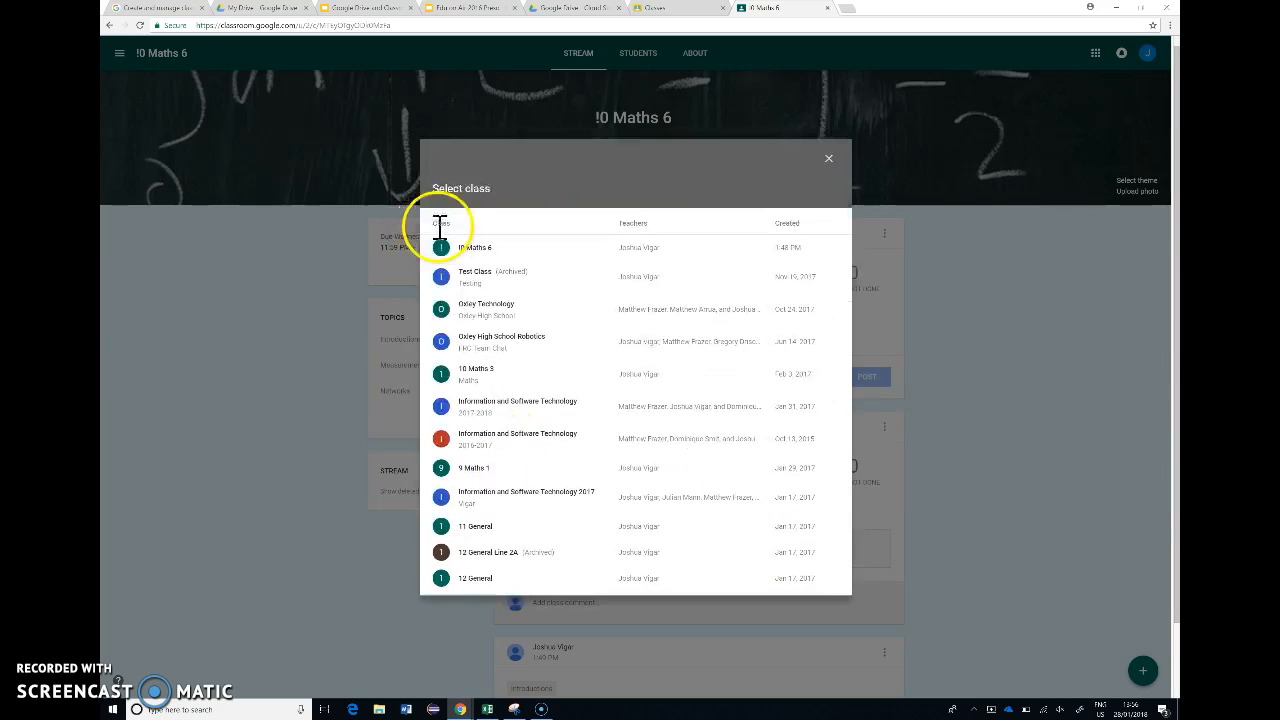
{"action": "left_click", "coordinate": [515, 412]}
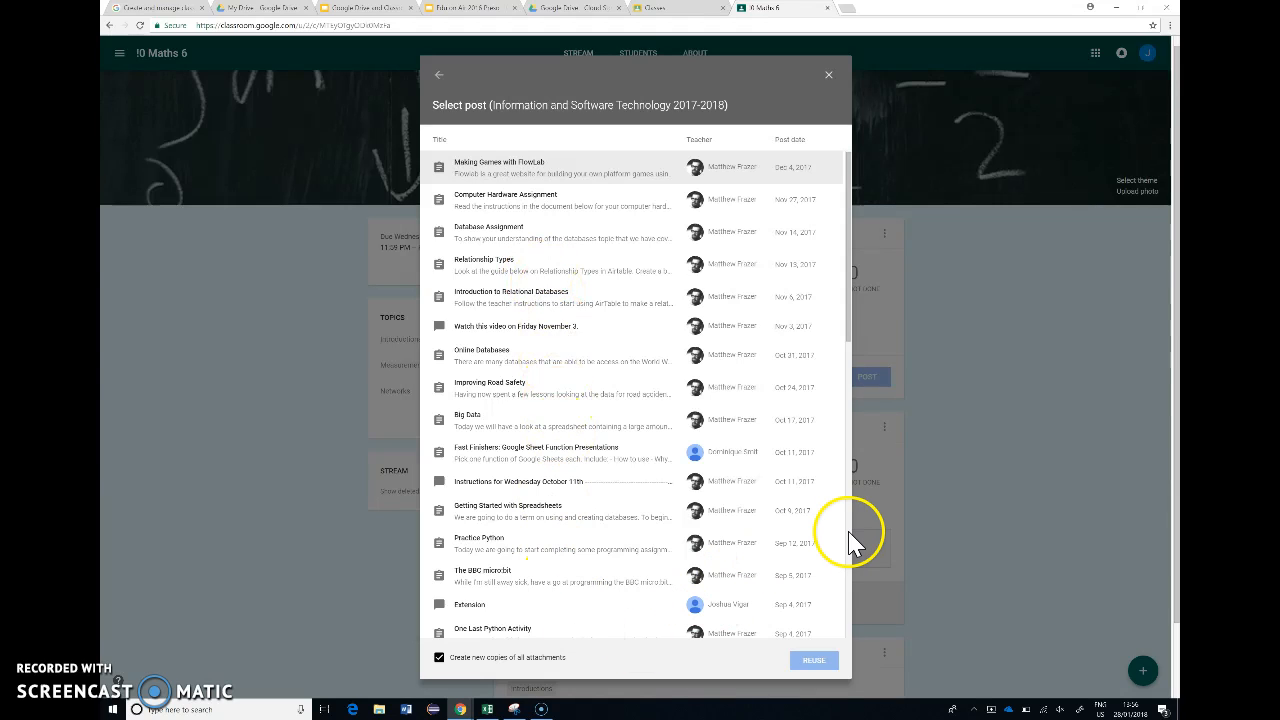
{"action": "scroll", "coordinate": [853, 400], "scroll_direction": "down", "scroll_amount": 1}
{"action": "scroll", "coordinate": [851, 402], "scroll_direction": "down", "scroll_amount": 5}
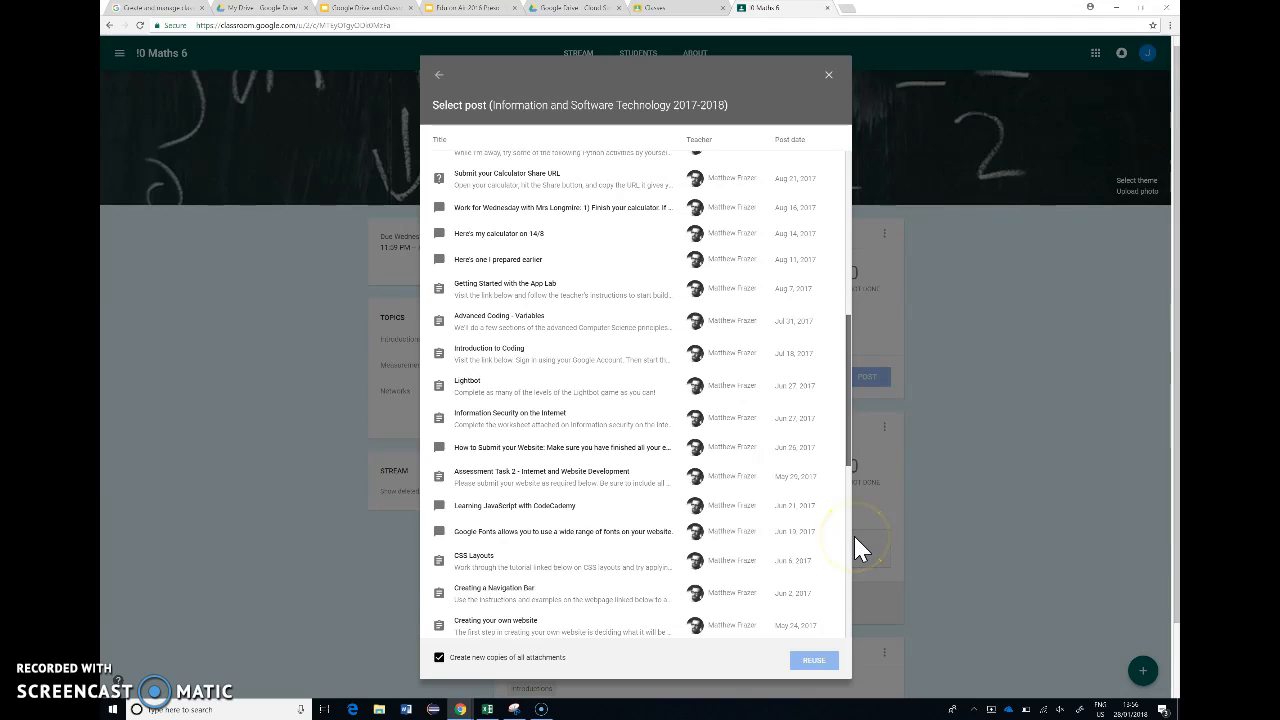
{"action": "scroll", "coordinate": [854, 540], "scroll_direction": "down", "scroll_amount": 2}
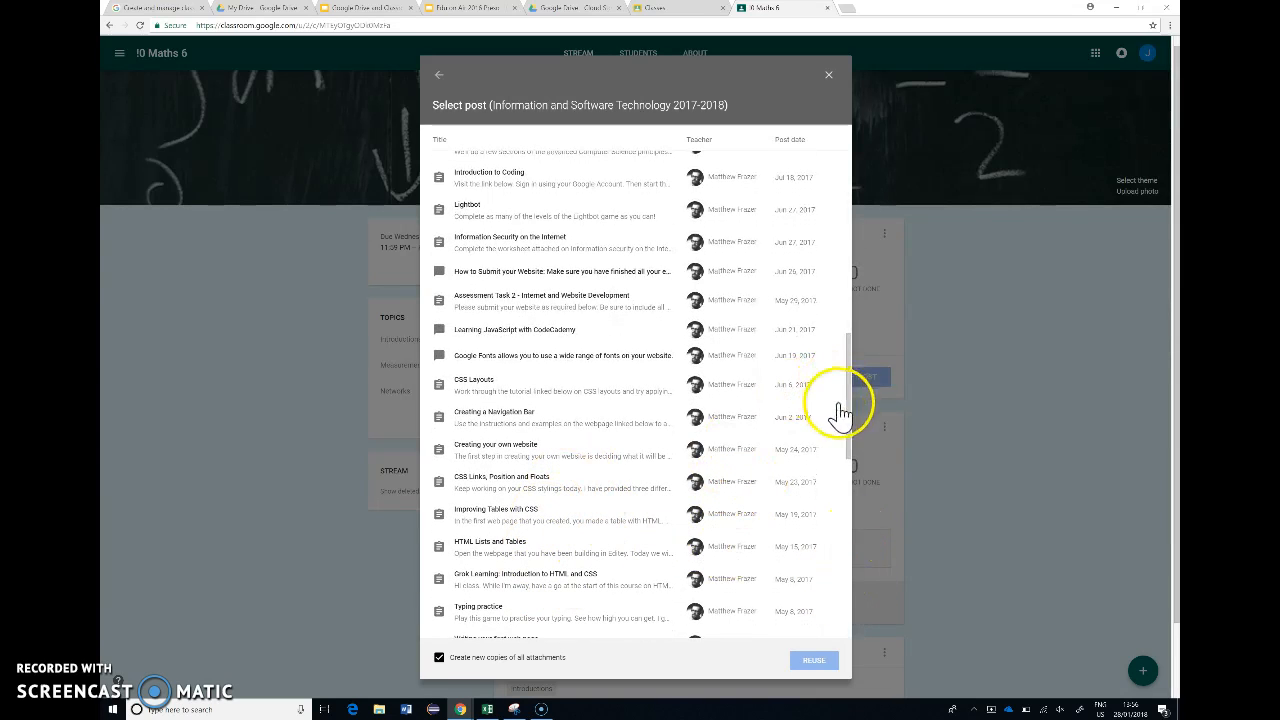
{"action": "left_click_drag", "start_coordinate": [850, 411], "coordinate": [868, 490]}
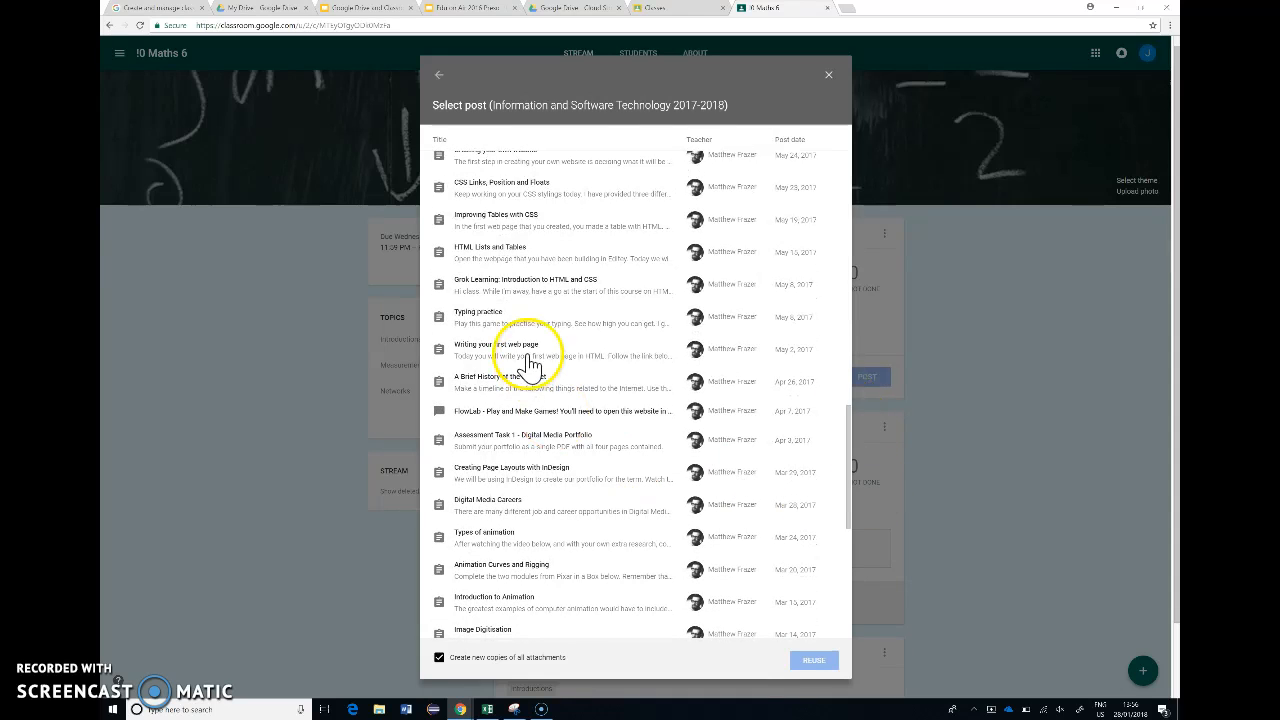
{"action": "left_click", "coordinate": [526, 389]}
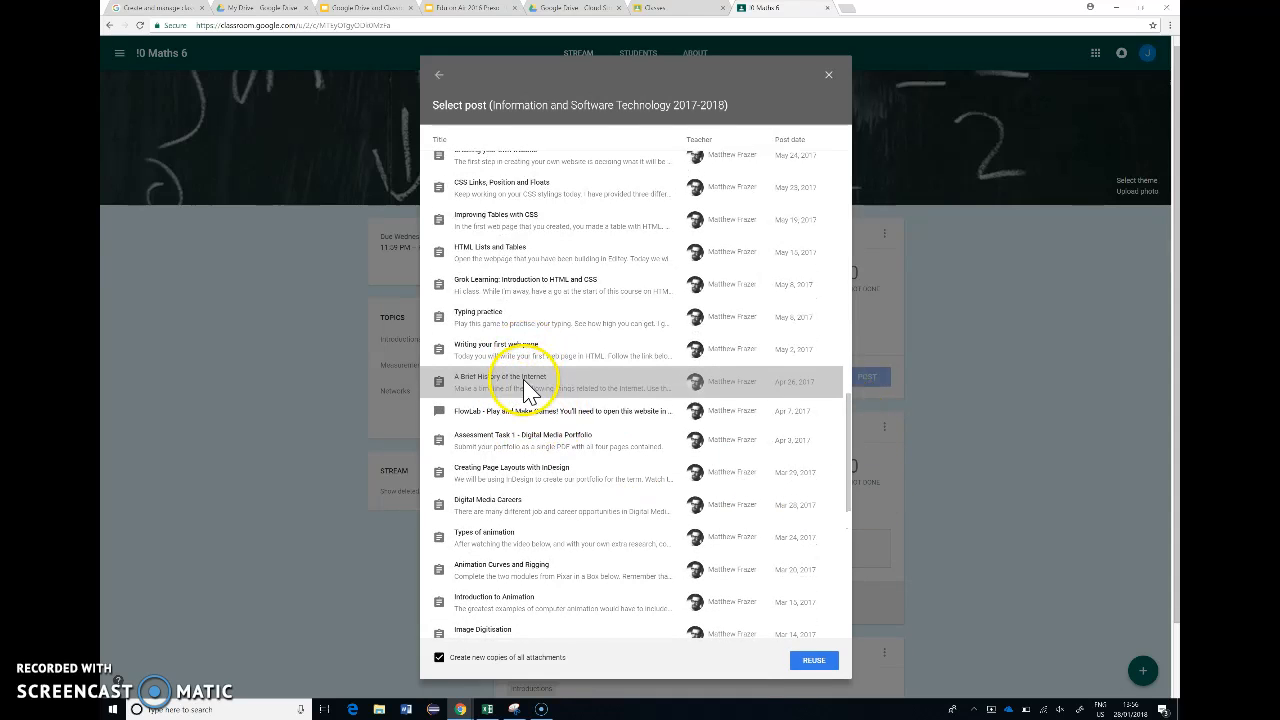
{"action": "left_click", "coordinate": [814, 662]}
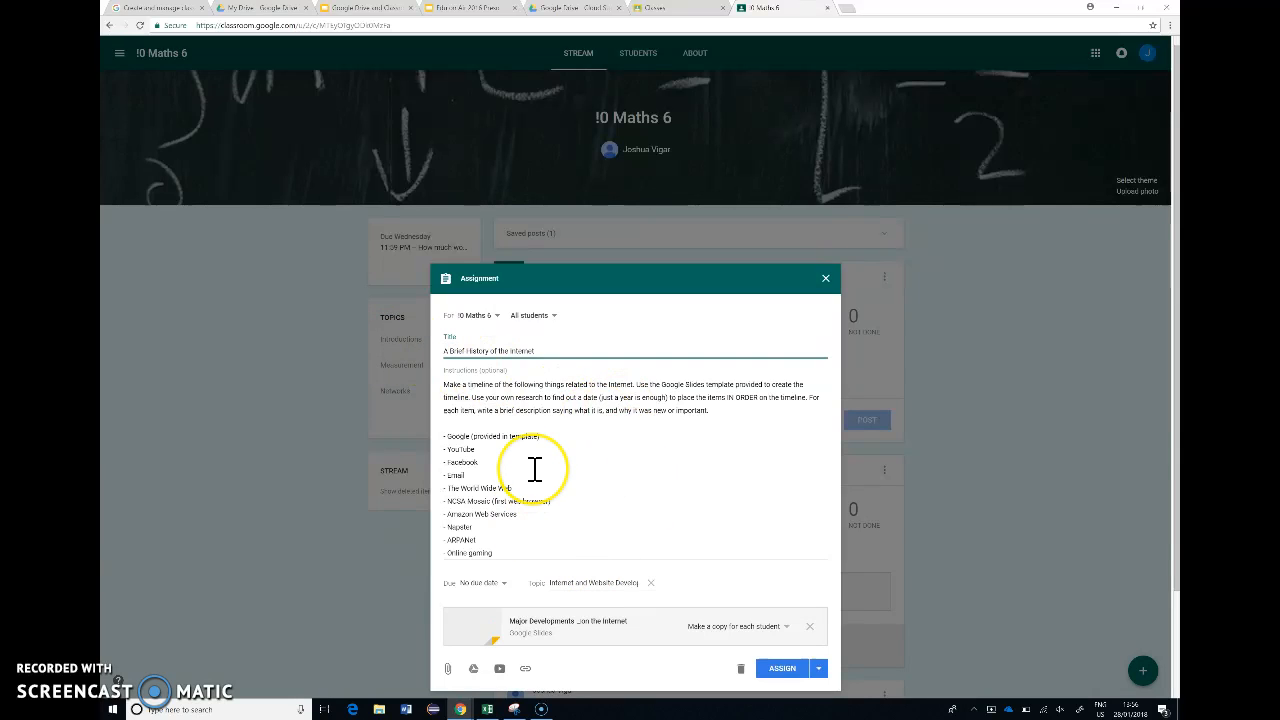
Keep the attached Google Slides file on "Make a copy for each student" and assign the reused assignment to all students
{"action": "scroll", "coordinate": [249, 437], "scroll_direction": "down", "scroll_amount": 1}
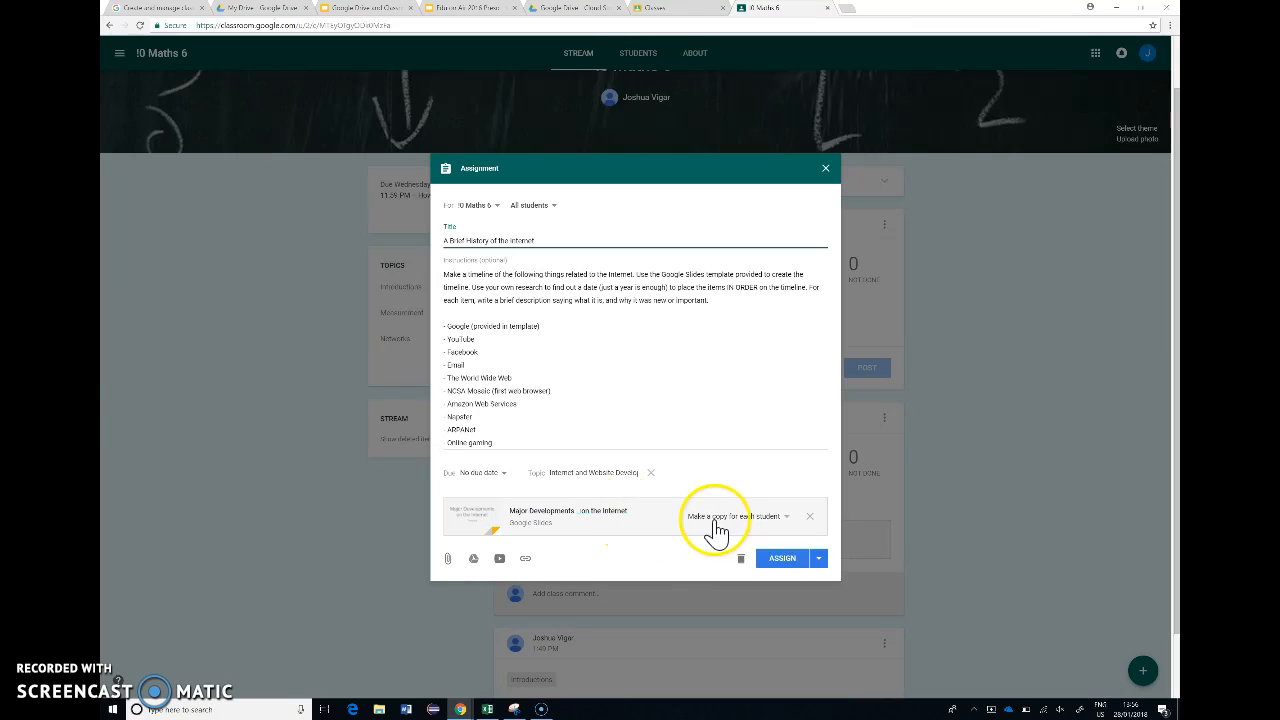
{"action": "left_click", "coordinate": [735, 518]}
{"action": "left_click", "coordinate": [735, 516]}
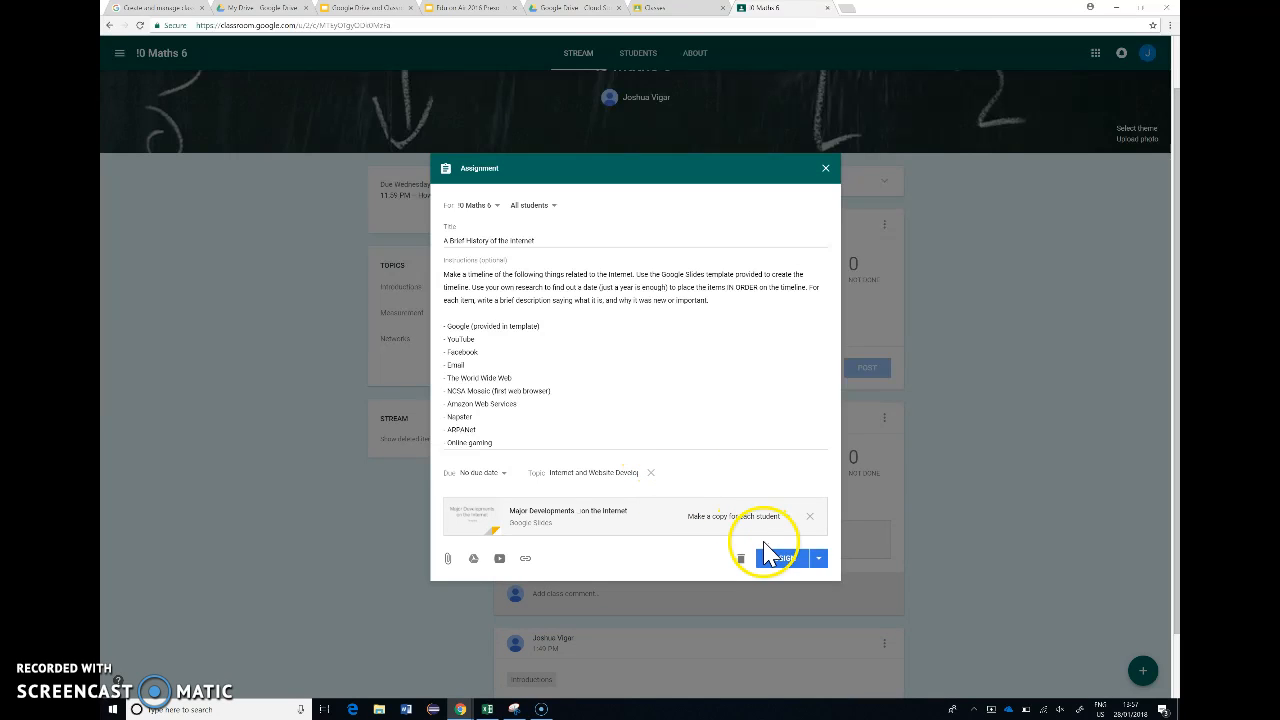
{"action": "left_click", "coordinate": [777, 562]}
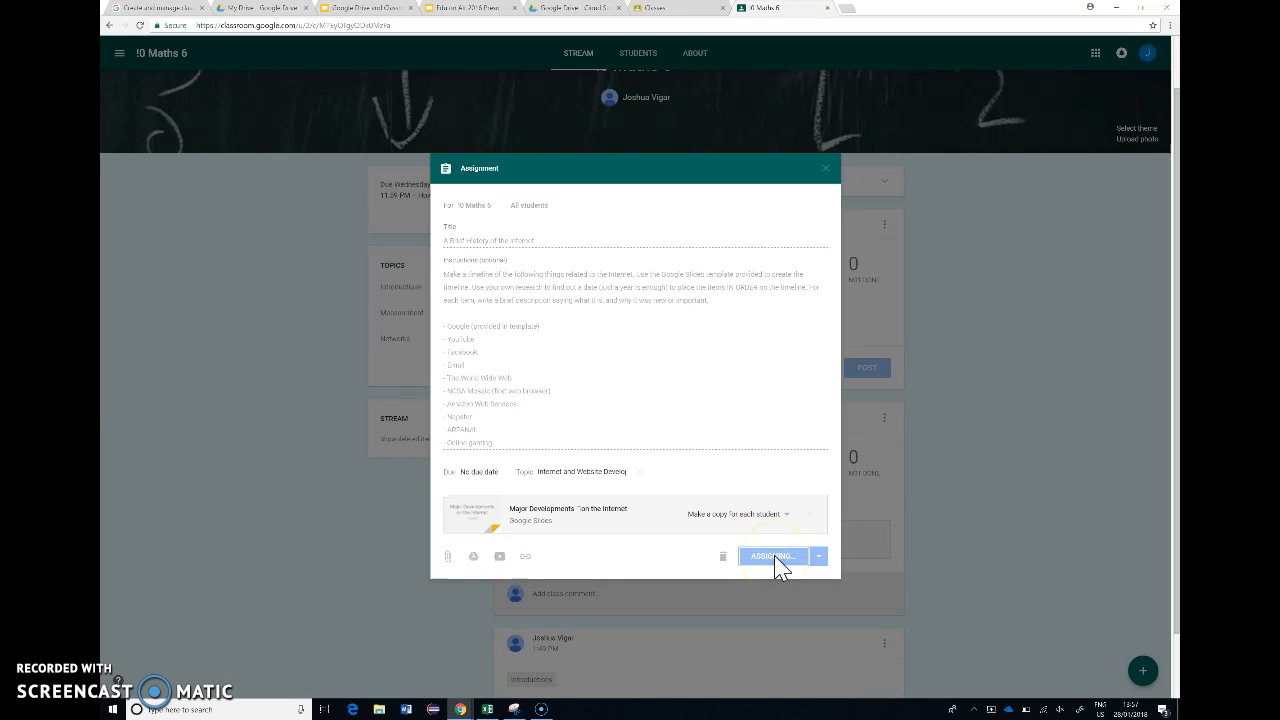